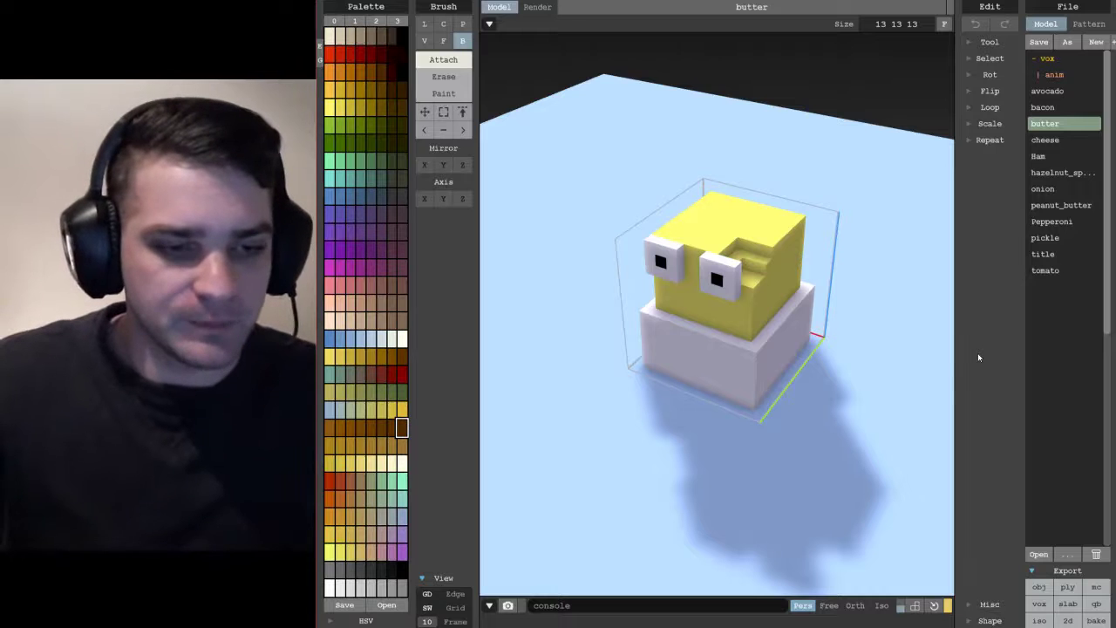
Switch to the Unity project and open the Materials folder inside the MagicaVoxel export folder
click(867, 627)
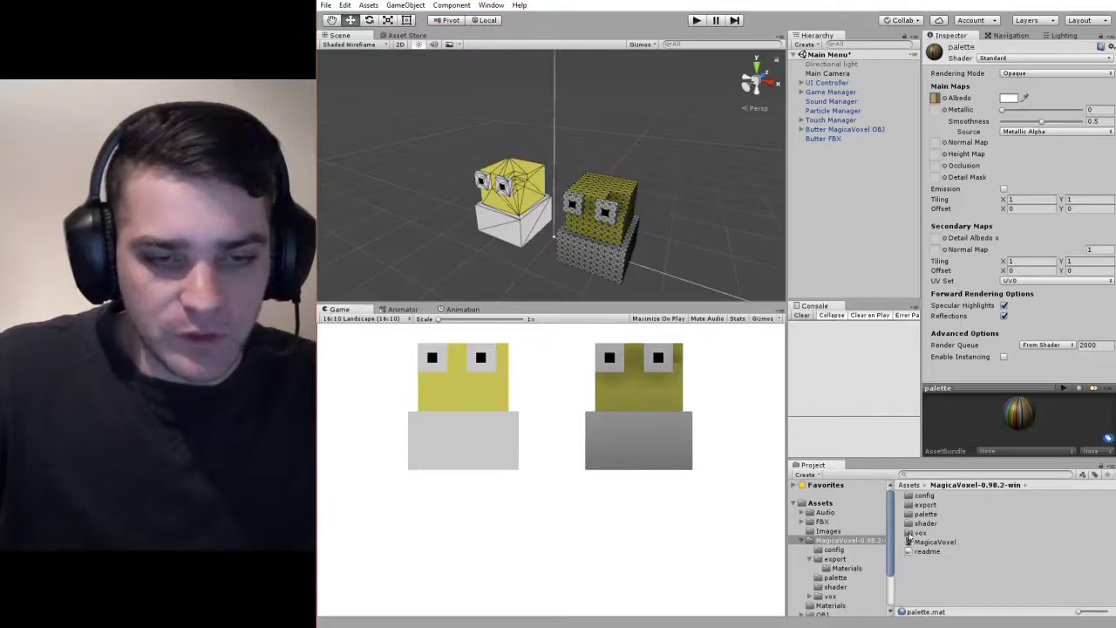
click(850, 560)
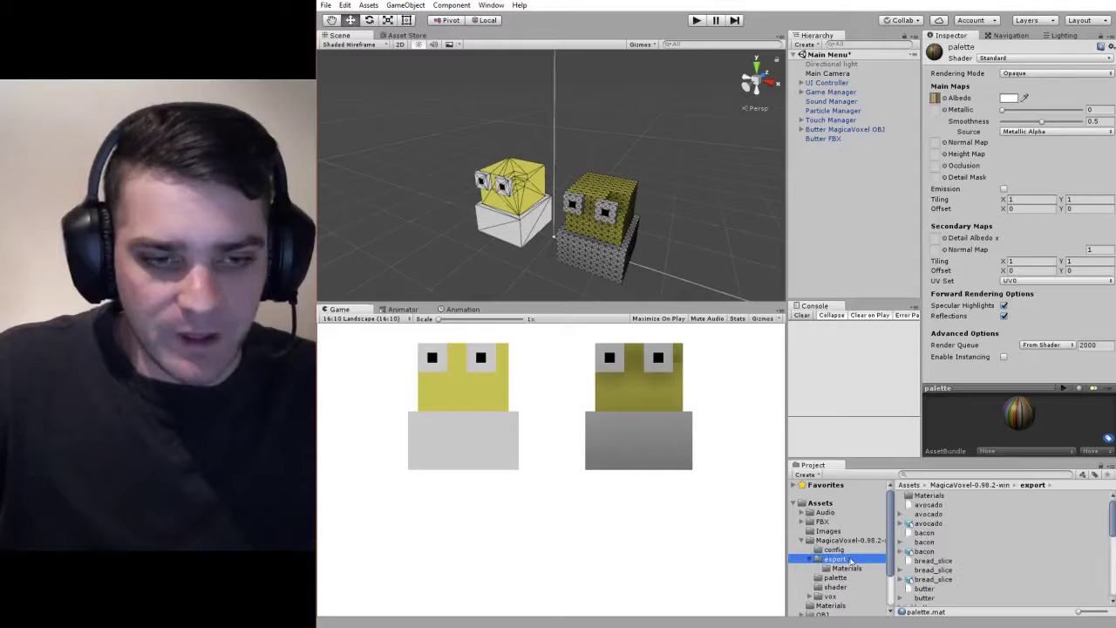
click(937, 497)
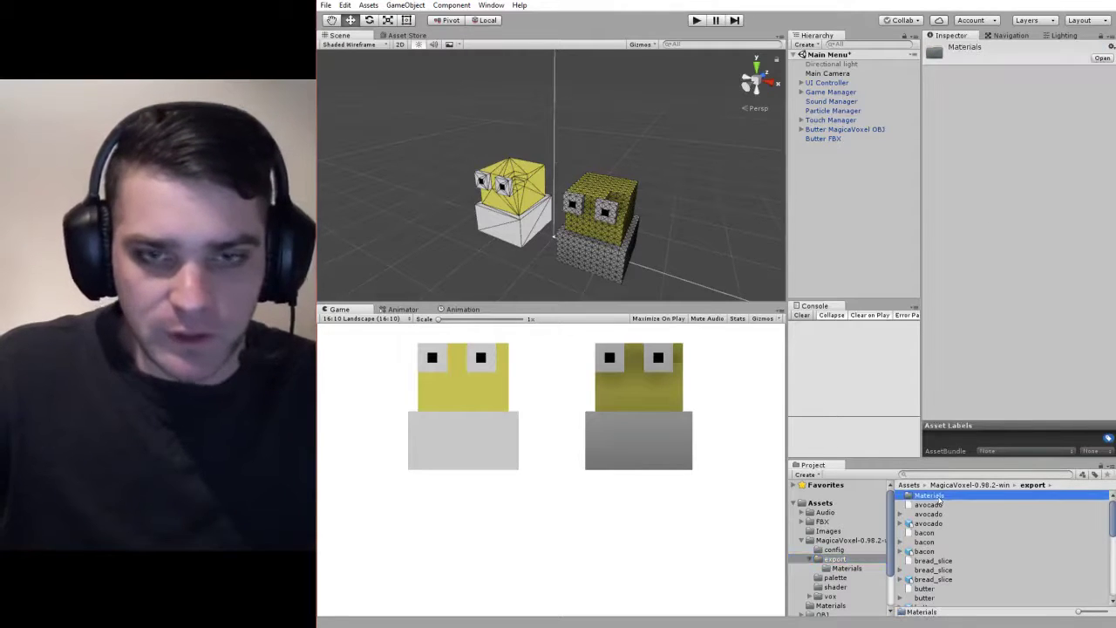
double_click(929, 496)
click(926, 495)
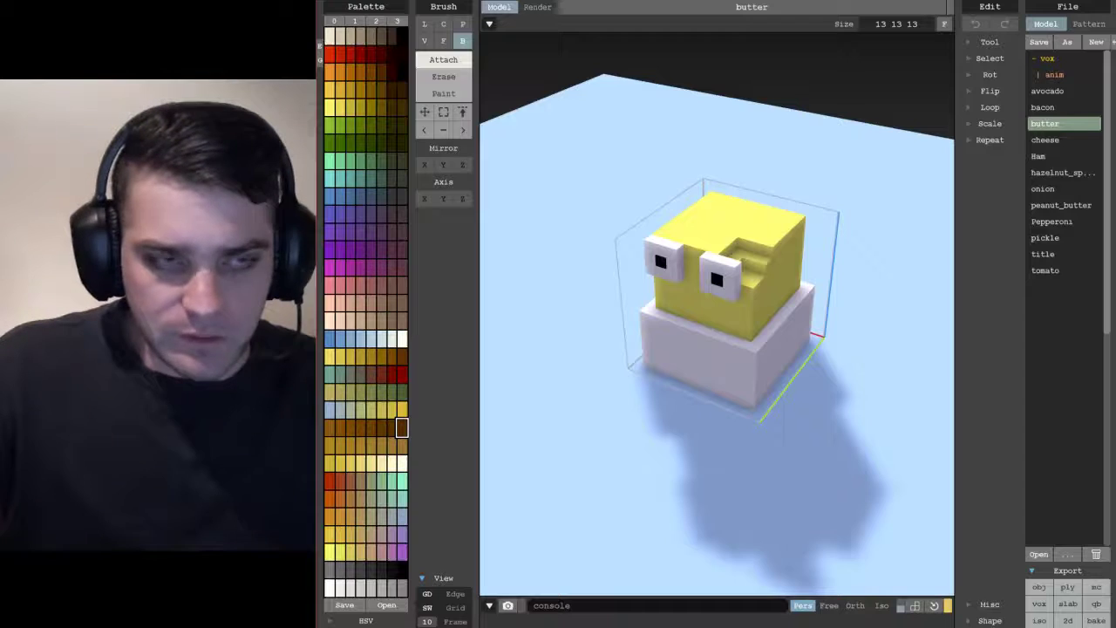
Try palette 3 on the butter model and switch back to palette 2
click(395, 21)
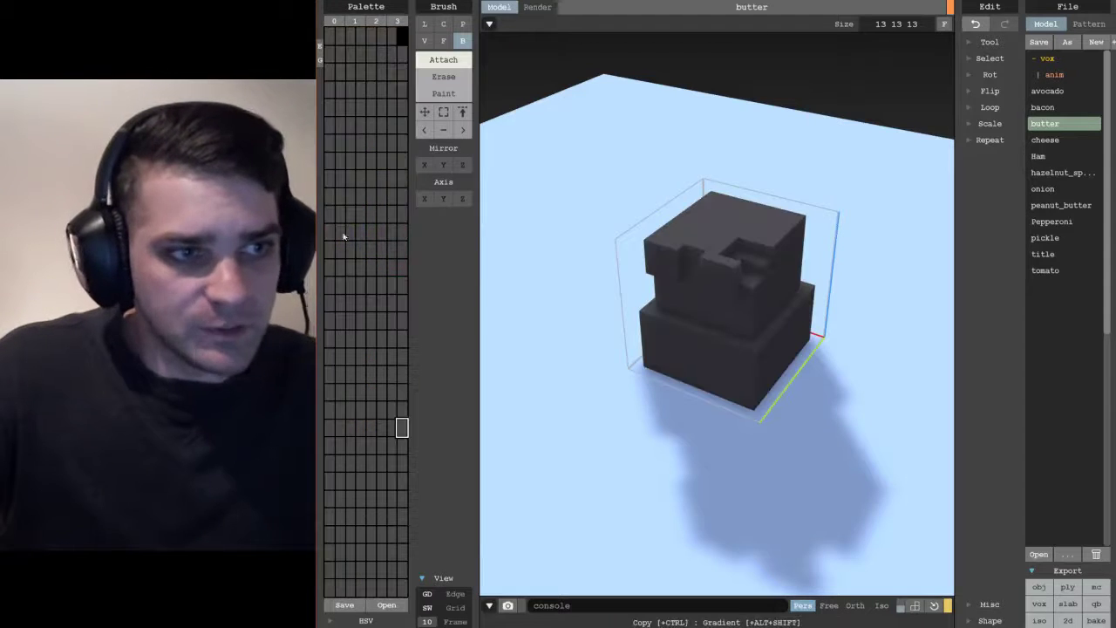
click(377, 22)
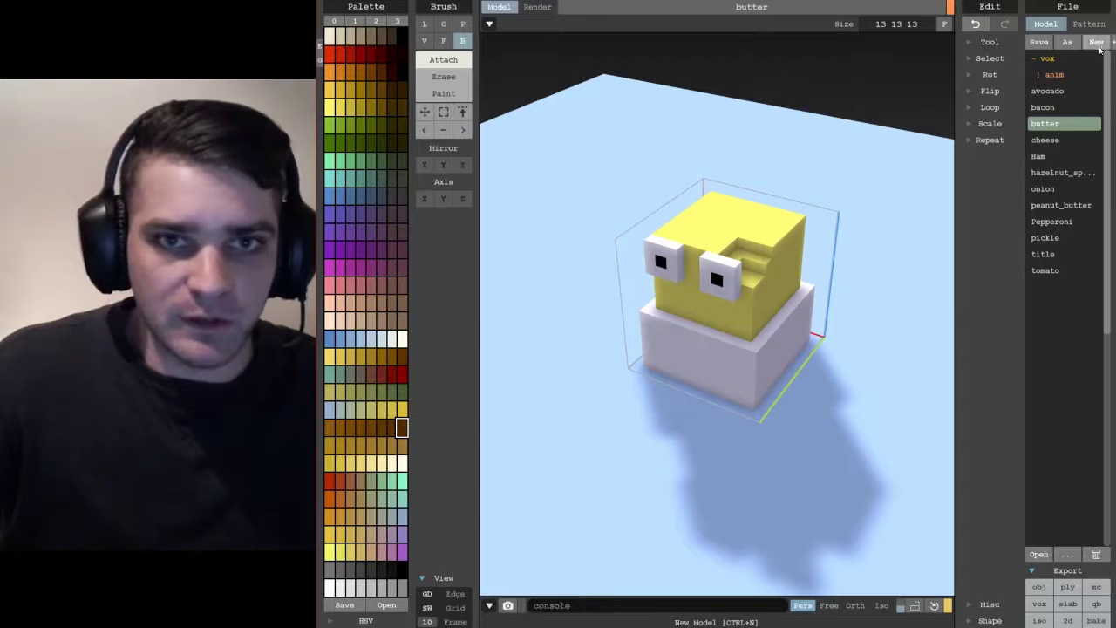
Create a new model without saving the current one and set its size to 20 20 20
click(1097, 43)
click(1109, 346)
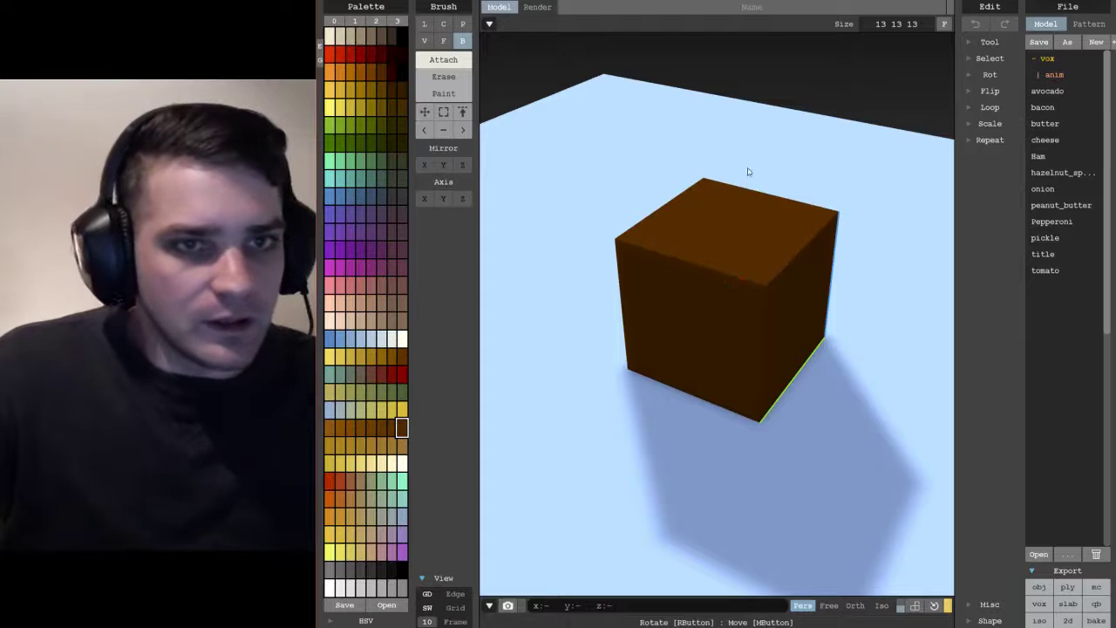
click(897, 23)
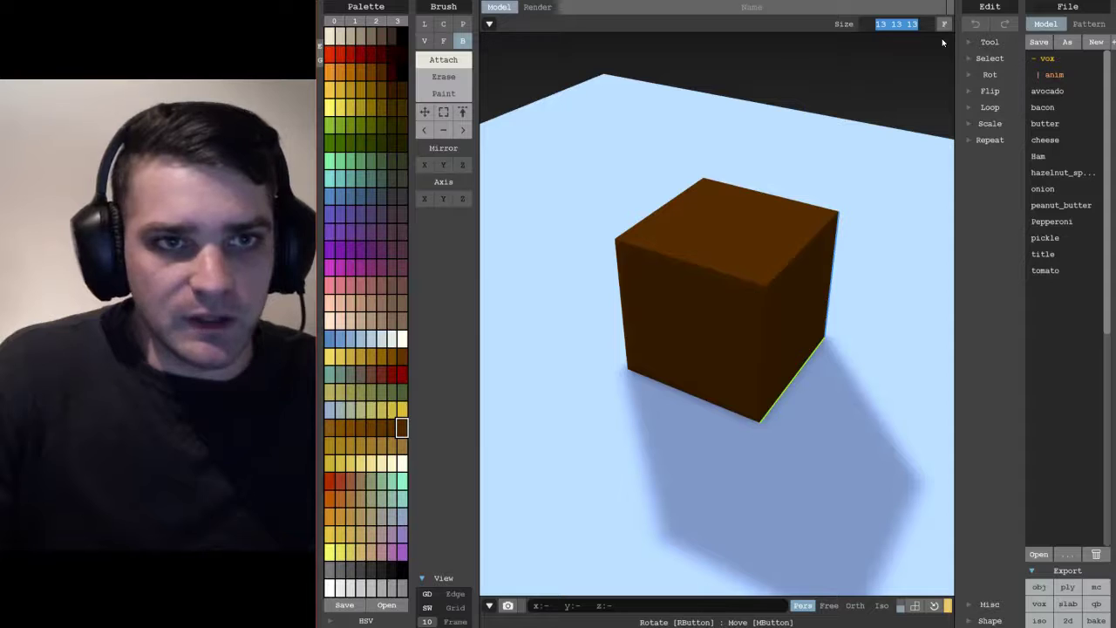
text(20)
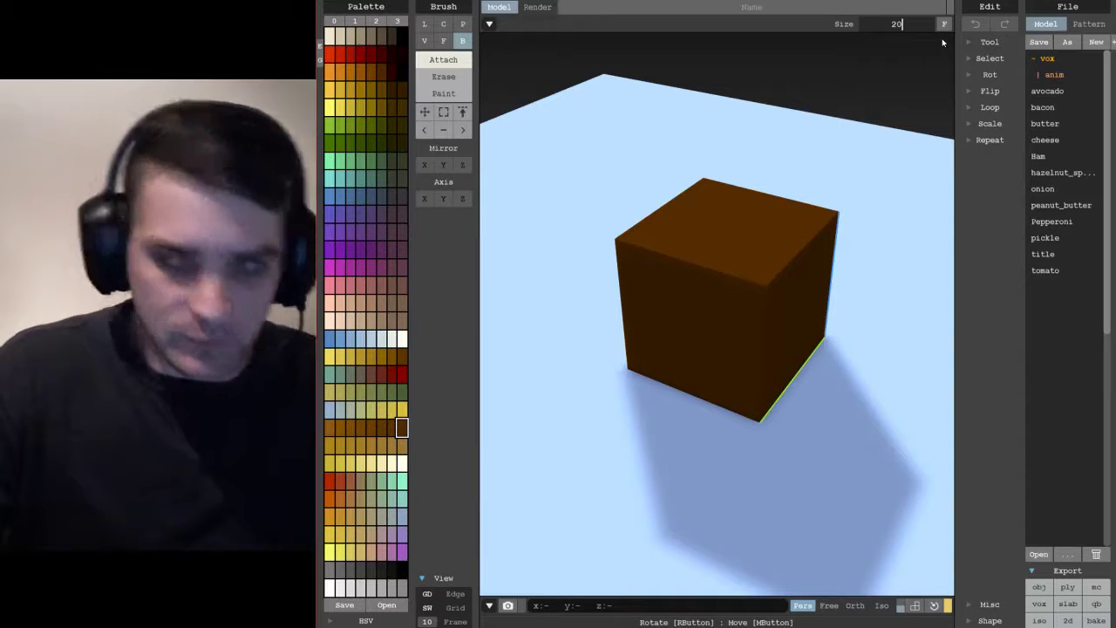
key(Return)
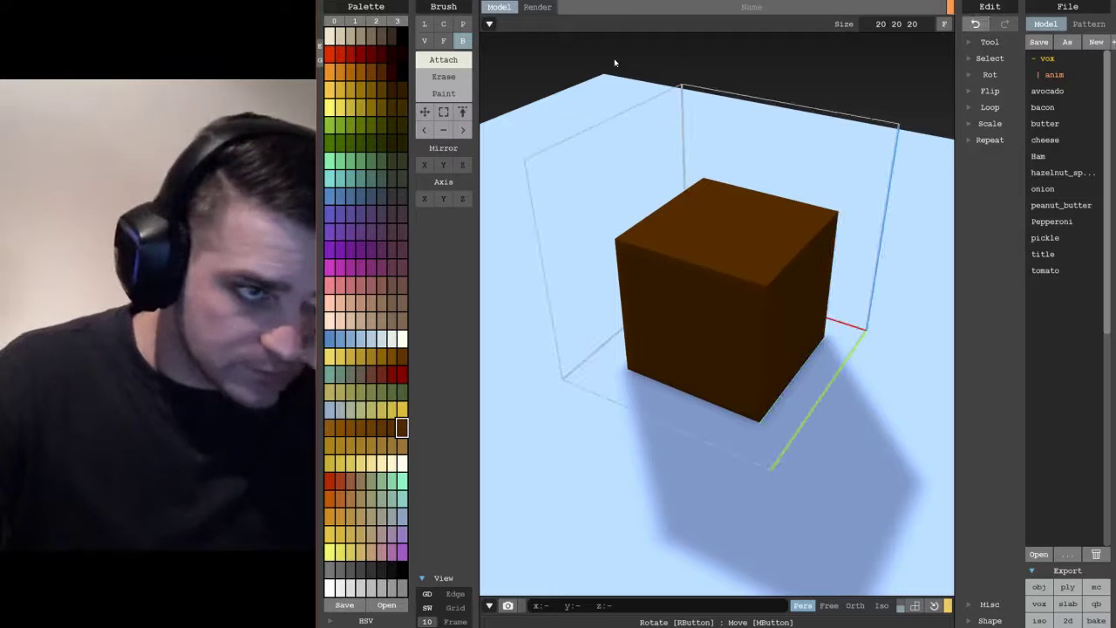
Erase voxel layers from the cube's front face with the Face brush
click(425, 41)
click(445, 44)
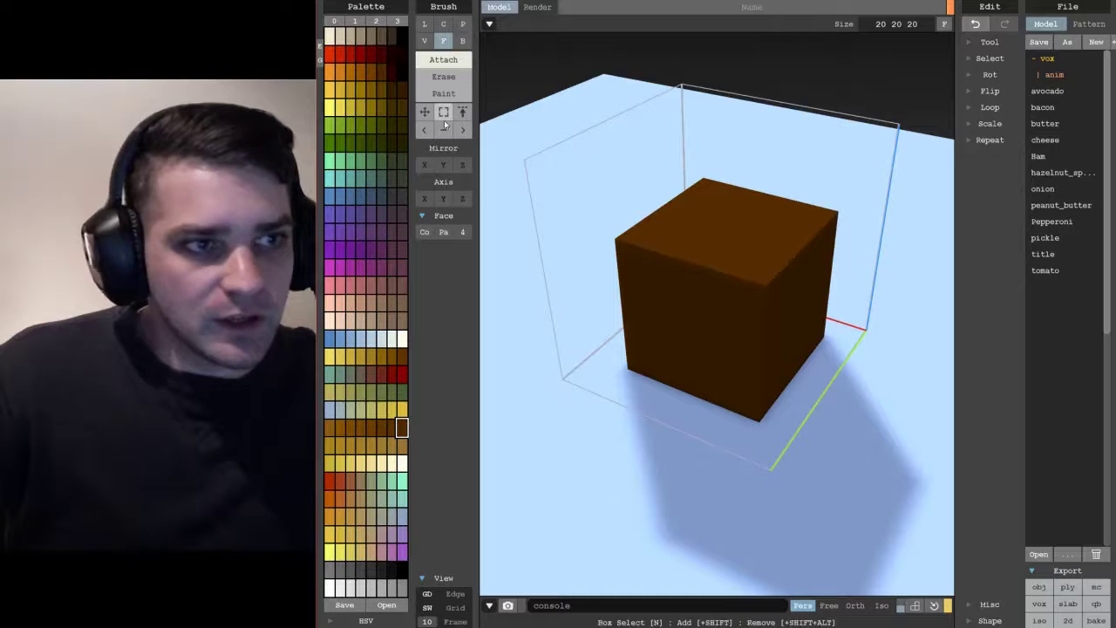
click(444, 77)
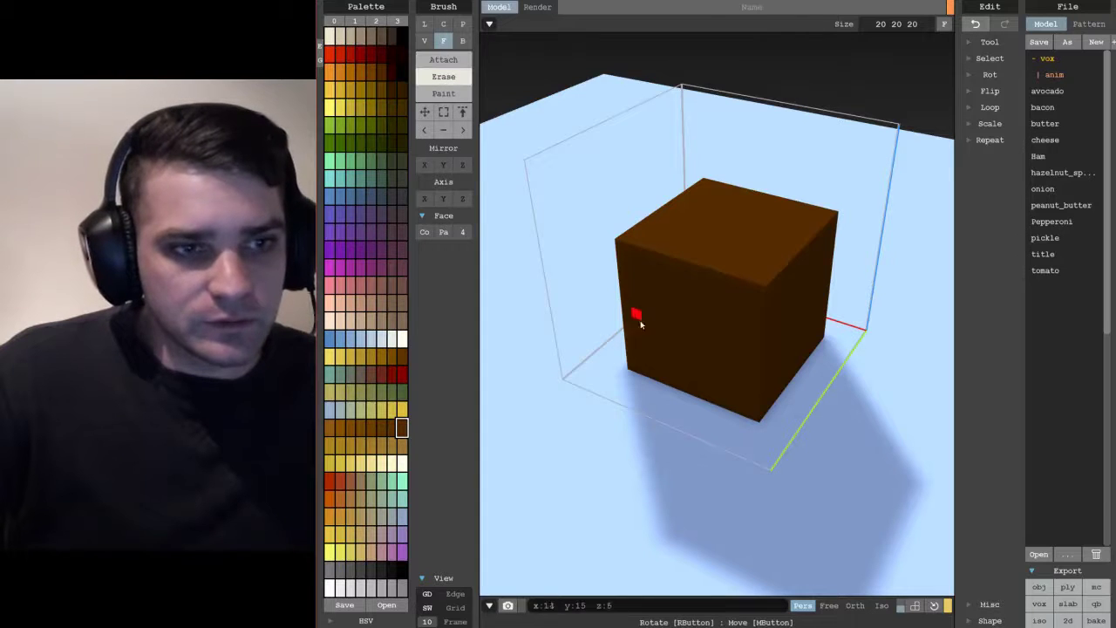
click(674, 339)
click(686, 332)
mouse_move(685, 332)
mouse_down()
mouse_move(710, 306)
mouse_move(682, 343)
mouse_up()
Extend the cube's front face with attached voxel layers and erase one layer again
click(443, 59)
click(682, 340)
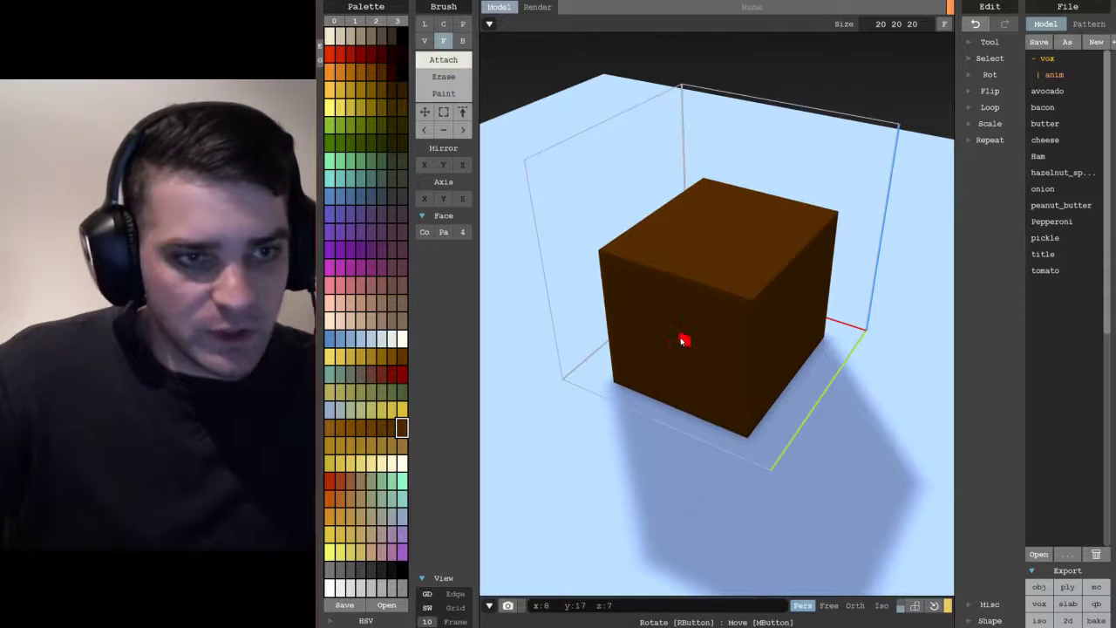
click(443, 76)
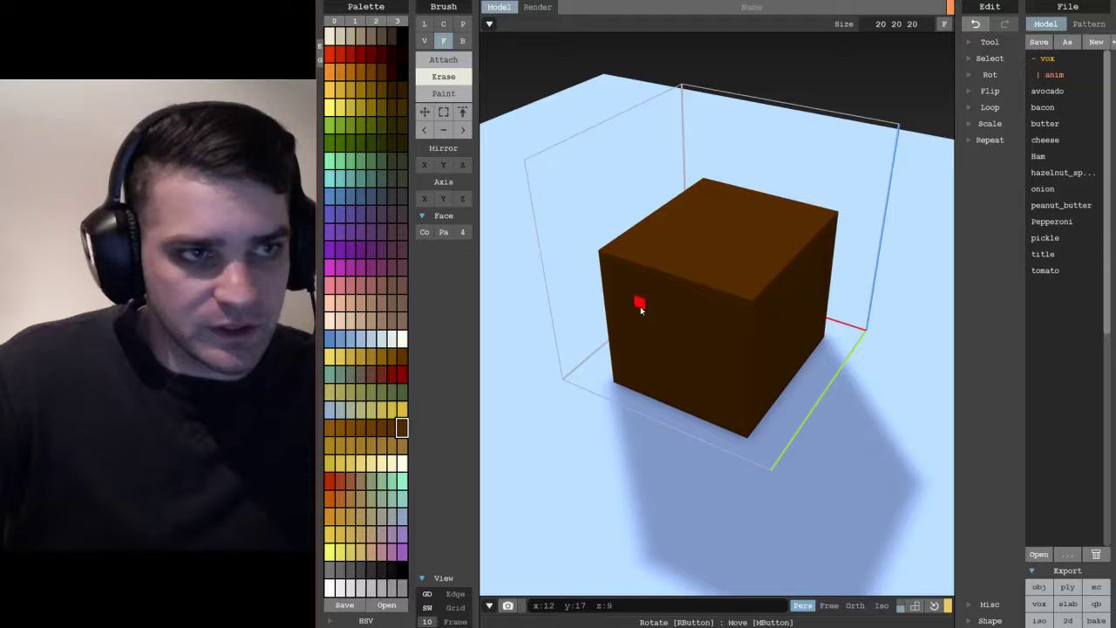
click(662, 345)
Paint the cube's front face purple with the Face brush and inspect it from several sides
click(446, 93)
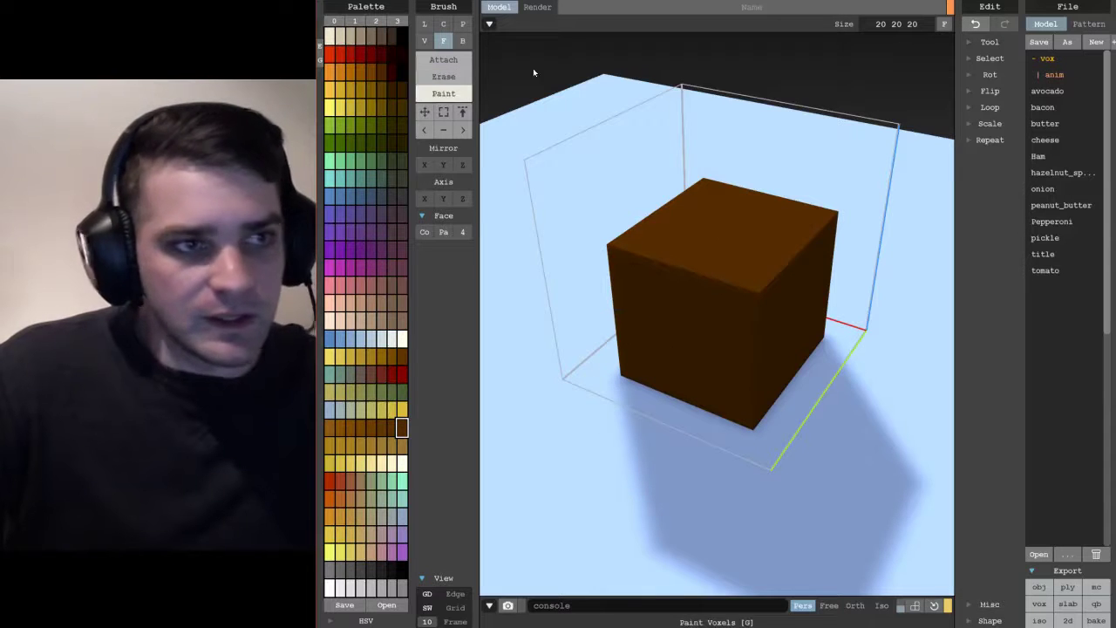
click(360, 231)
click(685, 349)
right_drag(817, 347, 781, 336)
scroll(737, 331, up, 3)
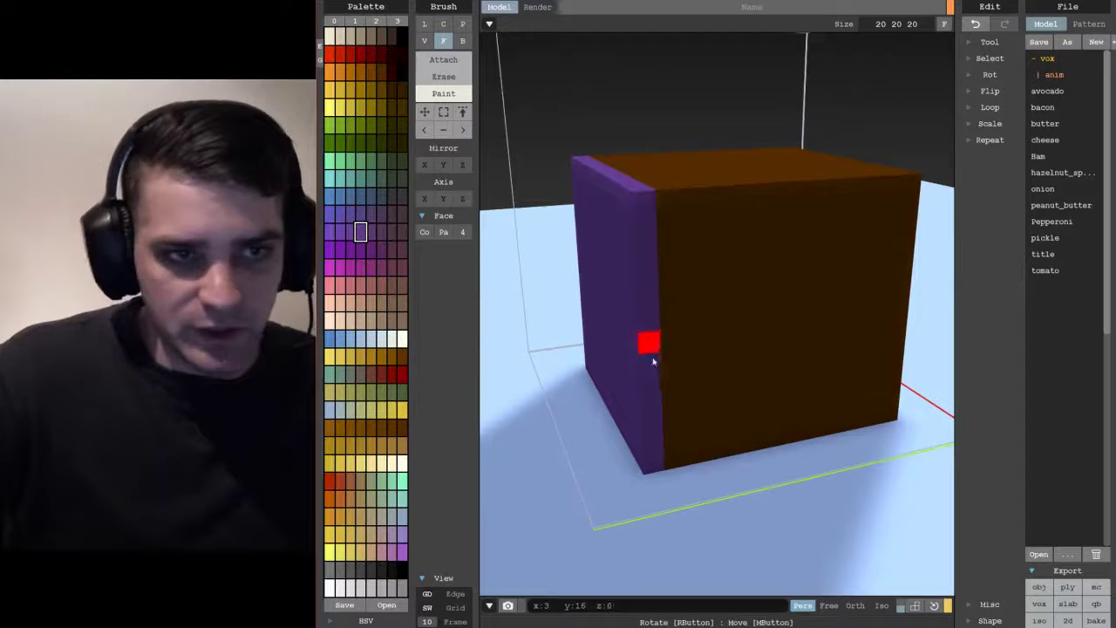
right_drag(591, 433, 773, 419)
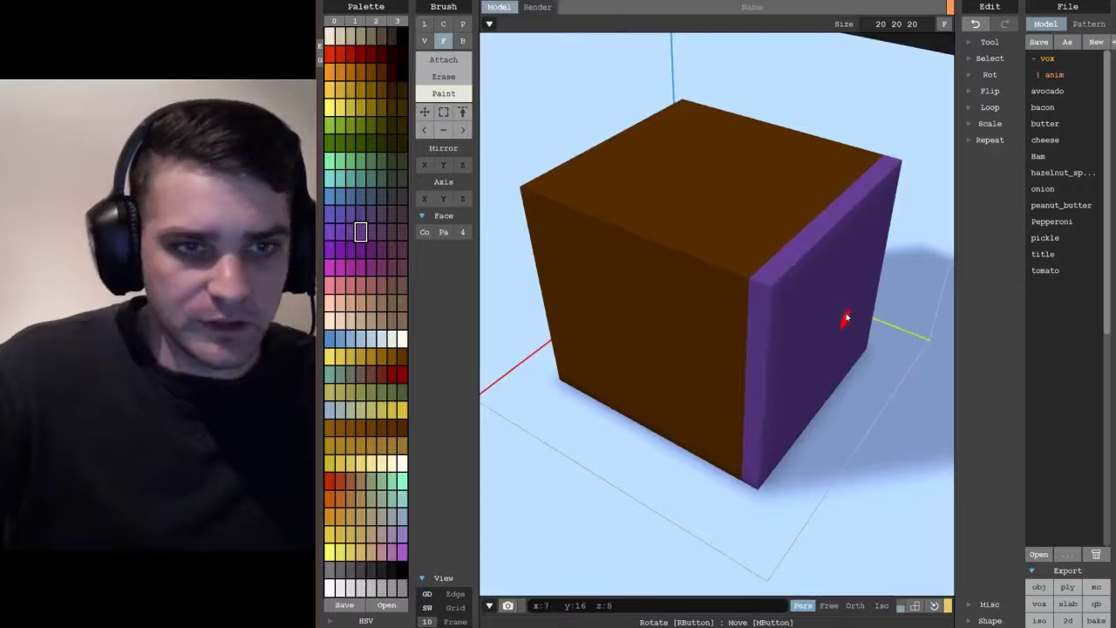
mouse_move(796, 353)
right_down()
mouse_move(675, 358)
mouse_move(678, 376)
right_up()
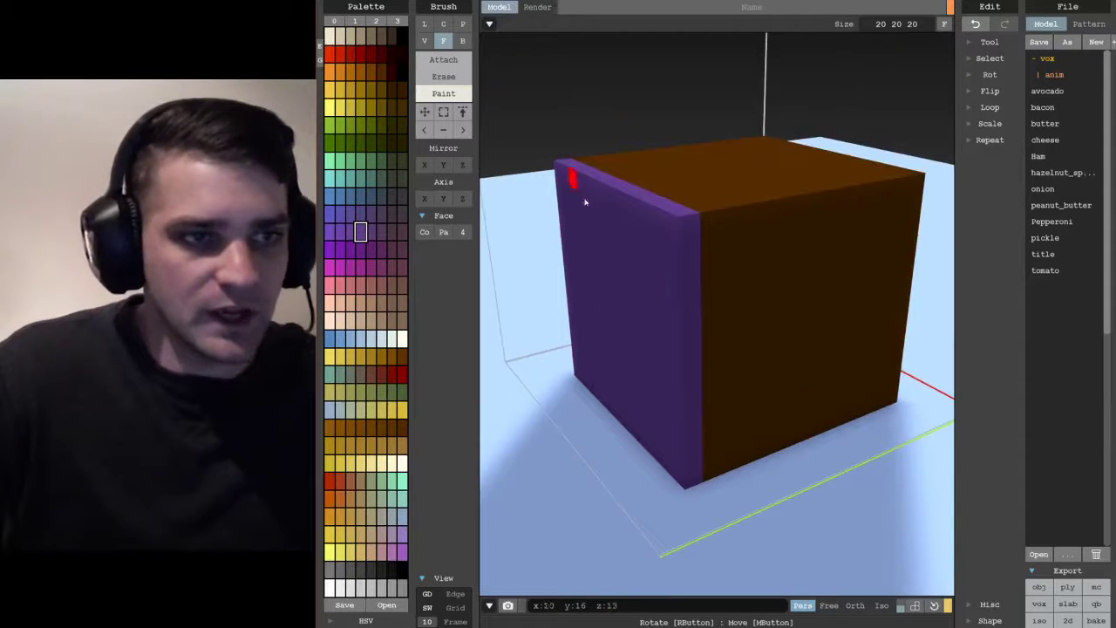
Attach a small purple box on the cube's top and a large slab on its brown side with the Box brush
click(463, 42)
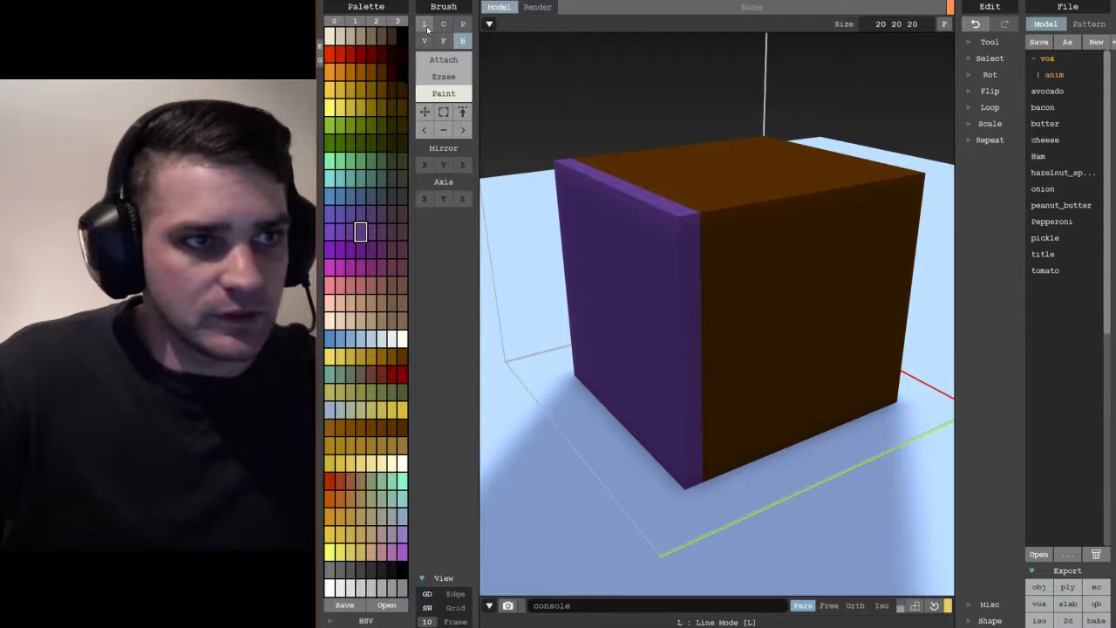
click(443, 59)
mouse_move(729, 190)
mouse_down()
mouse_move(764, 154)
mouse_move(740, 167)
mouse_up()
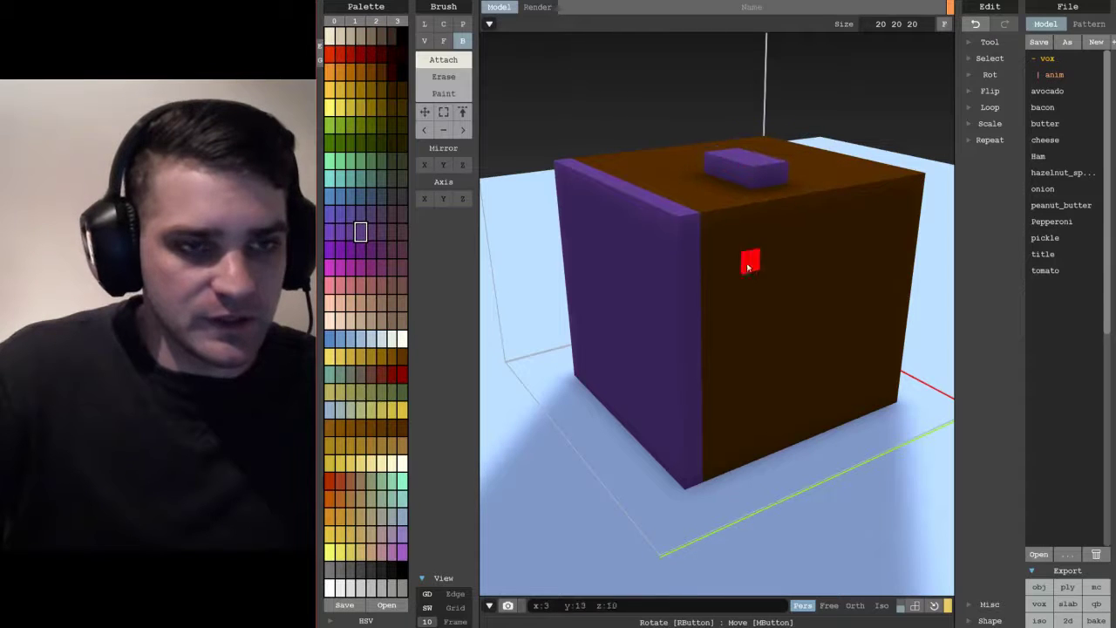
drag(717, 228, 899, 437)
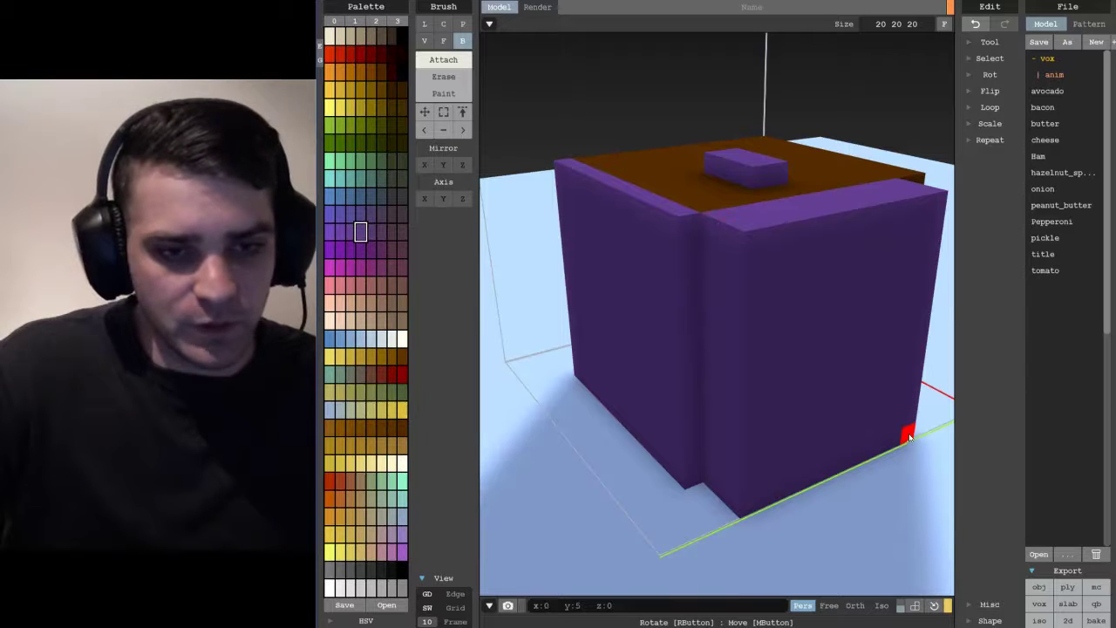
Attach two stacked circular purple discs on top of the cube with the Center brush's circle shape
click(450, 25)
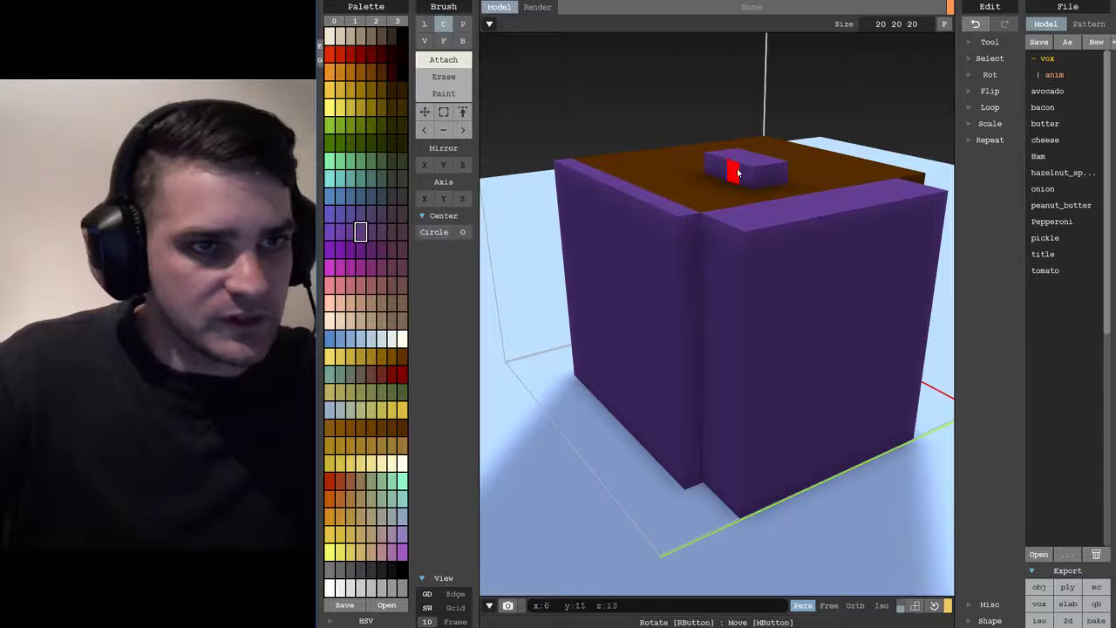
click(440, 232)
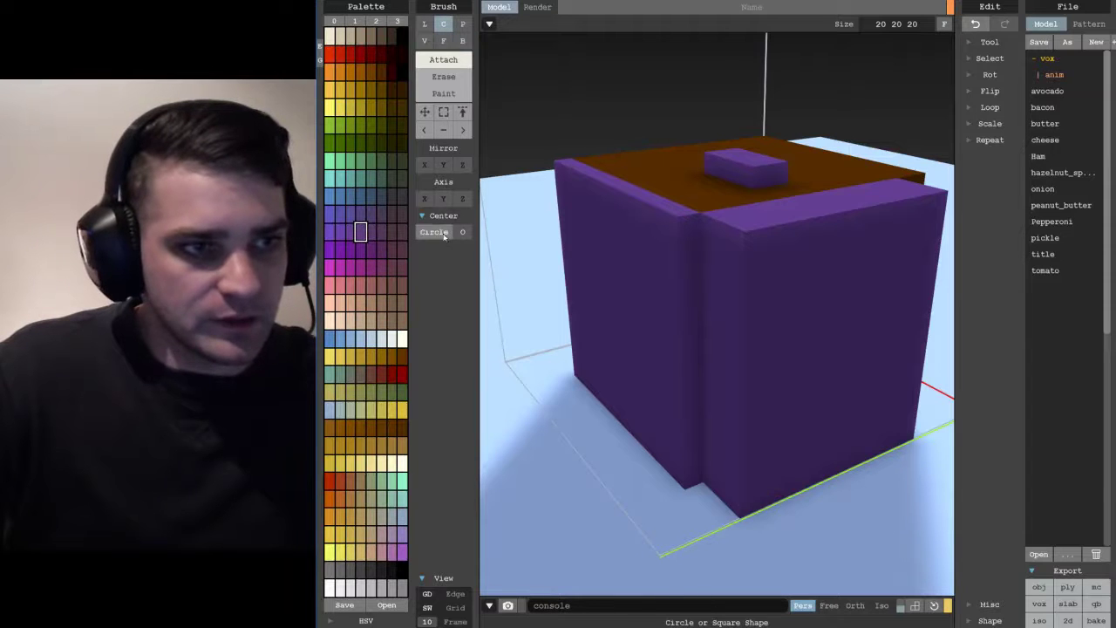
right_drag(705, 246, 705, 302)
mouse_move(716, 259)
mouse_down()
mouse_move(744, 315)
mouse_move(776, 334)
mouse_up()
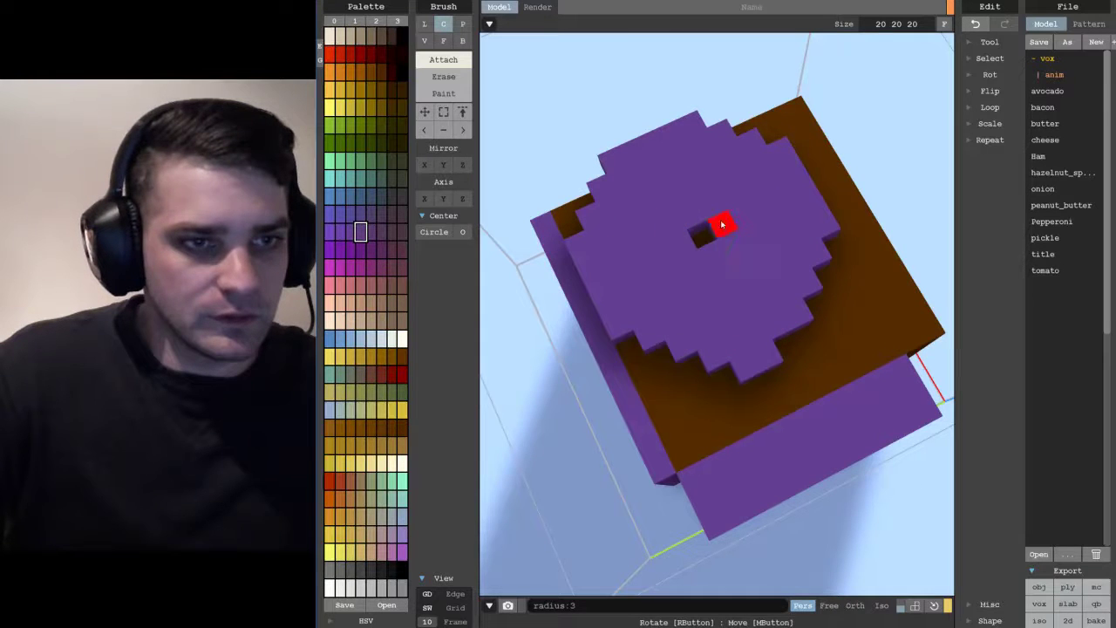
drag(702, 240, 786, 190)
right_drag(837, 348, 870, 279)
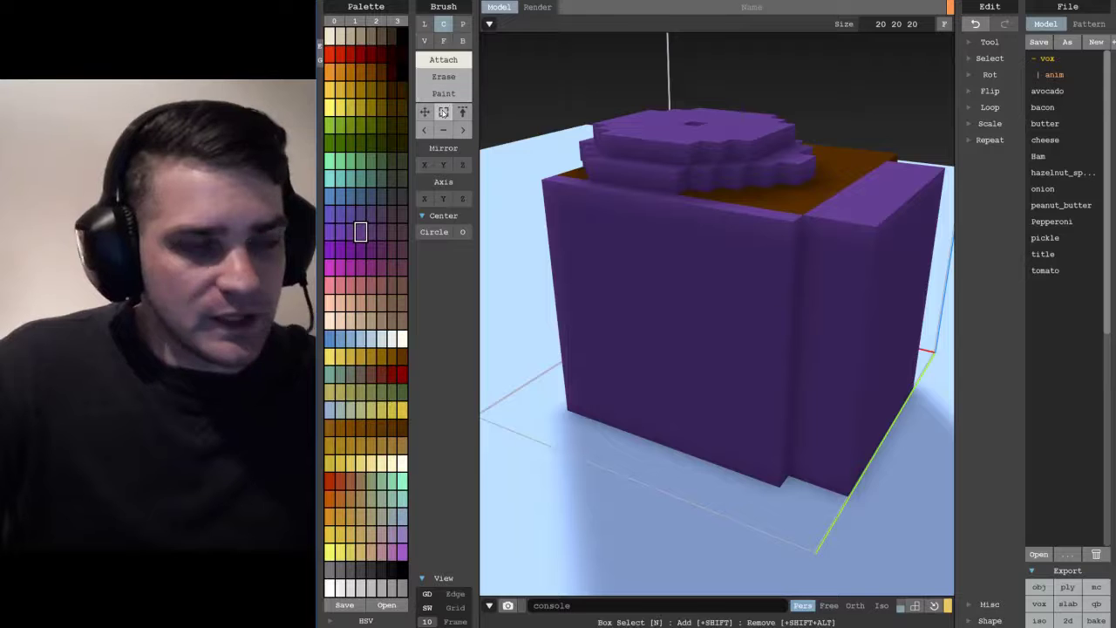
Select the discs and the upper part of the cube with a rectangular region selection
click(443, 112)
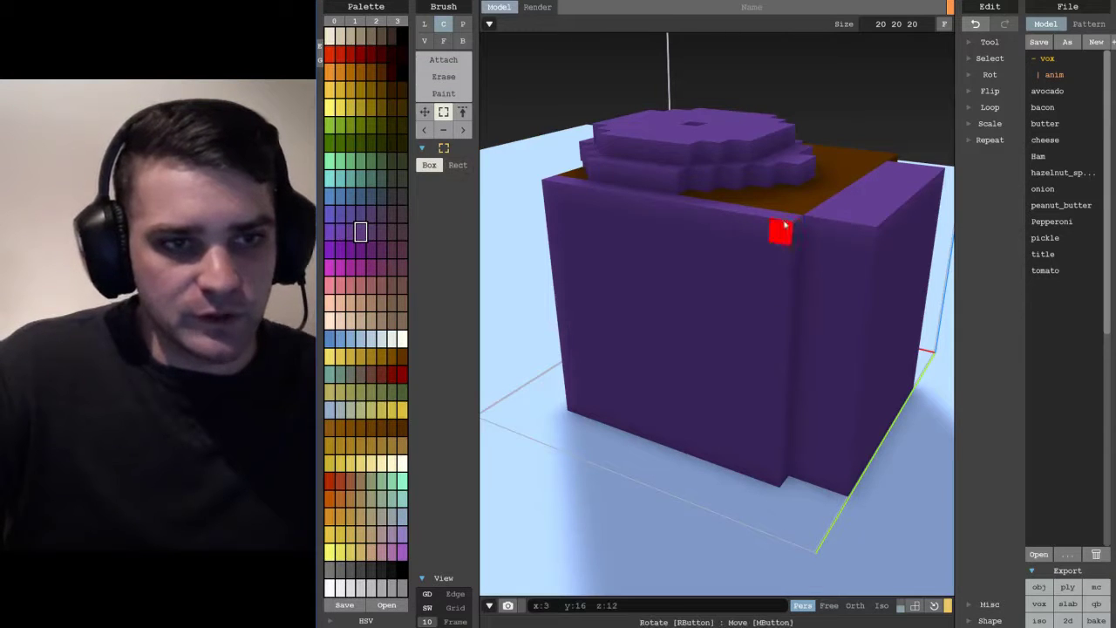
click(457, 165)
drag(550, 87, 778, 321)
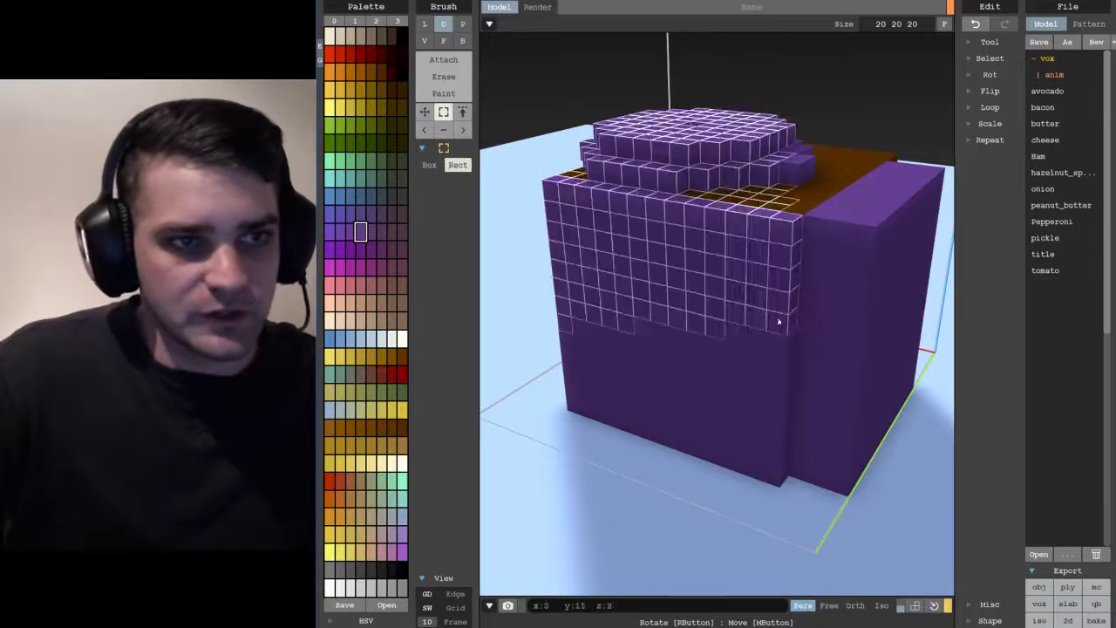
mouse_move(745, 383)
right_down()
mouse_move(608, 389)
mouse_move(837, 410)
right_up()
Replace the selection with a box selection of the cube's one-voxel-thick brown top layer
click(429, 165)
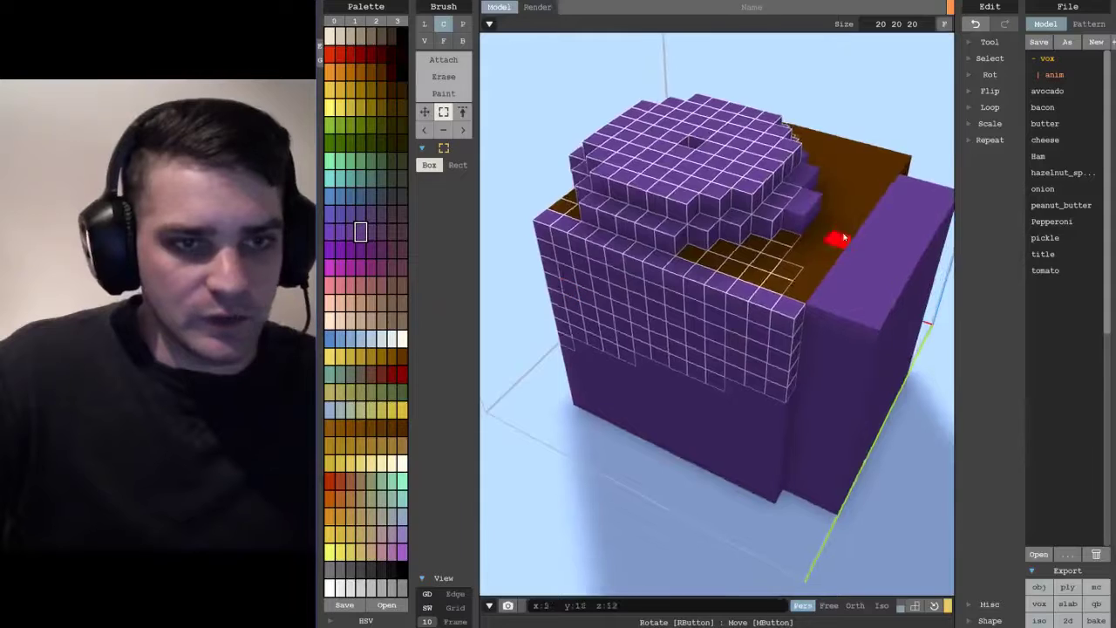
right_drag(834, 242, 866, 381)
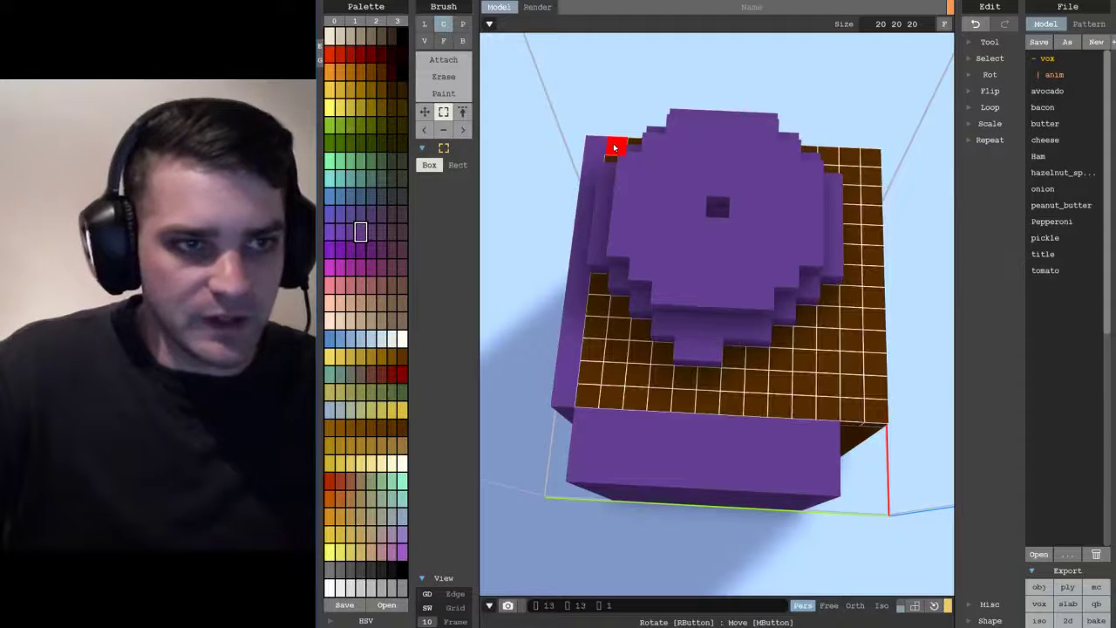
mouse_move(826, 374)
right_down()
mouse_move(713, 297)
mouse_move(561, 312)
mouse_move(511, 329)
mouse_move(479, 381)
mouse_move(439, 376)
mouse_move(458, 307)
mouse_move(502, 306)
right_up()
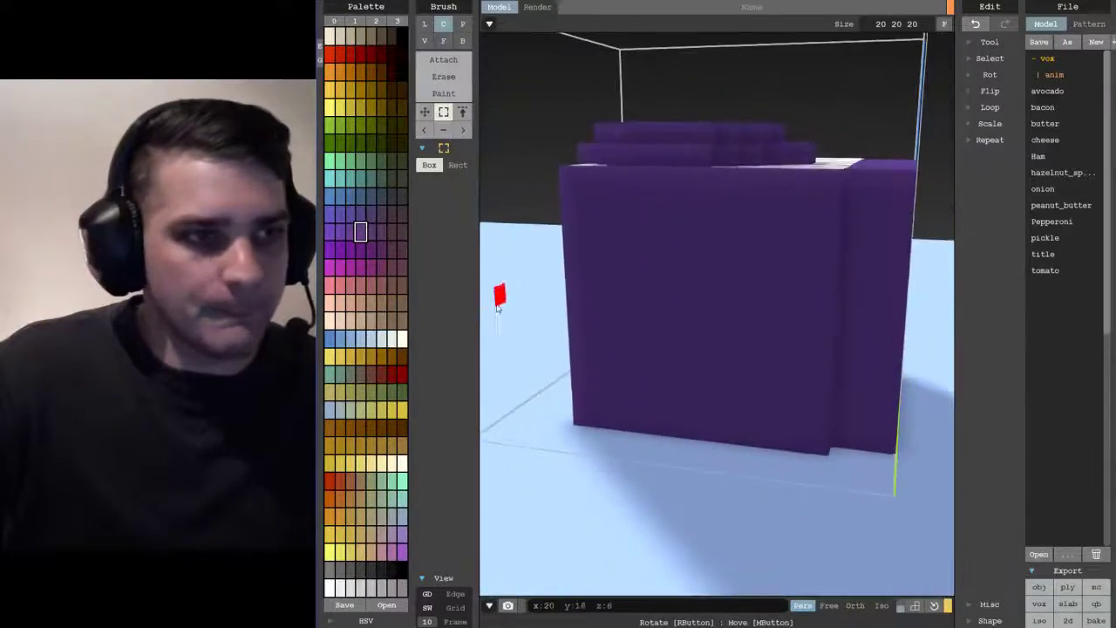
Shift the selected brown top layer horizontally in several directions with the Move tool
click(424, 111)
right_drag(661, 264, 698, 306)
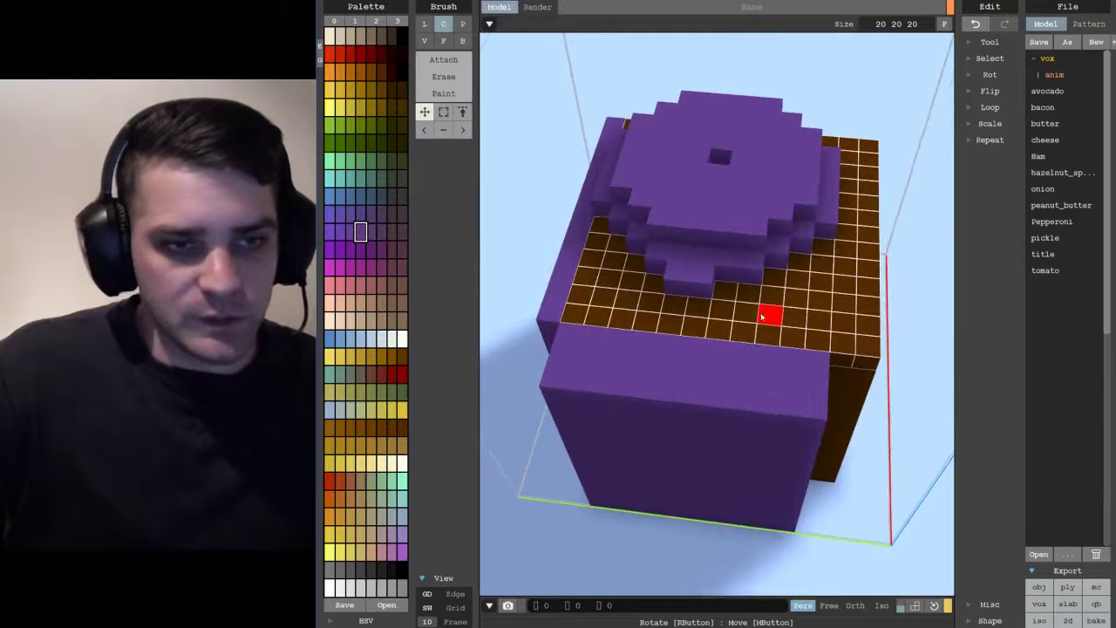
drag(817, 319, 747, 314)
right_drag(821, 321, 719, 332)
drag(695, 344, 627, 323)
right_drag(628, 323, 860, 329)
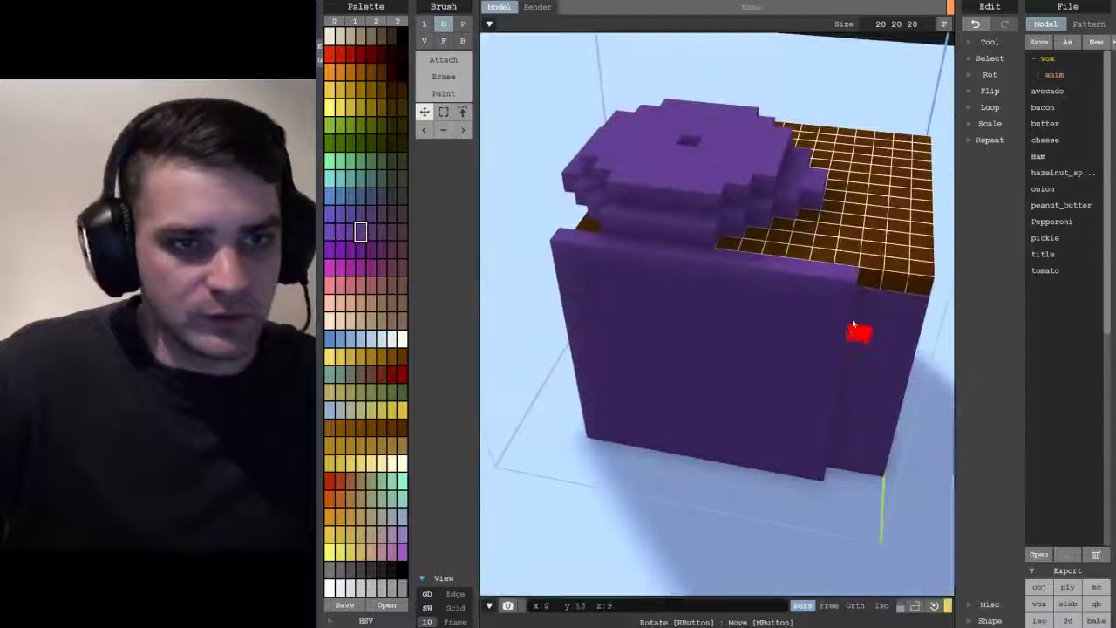
drag(853, 250, 807, 245)
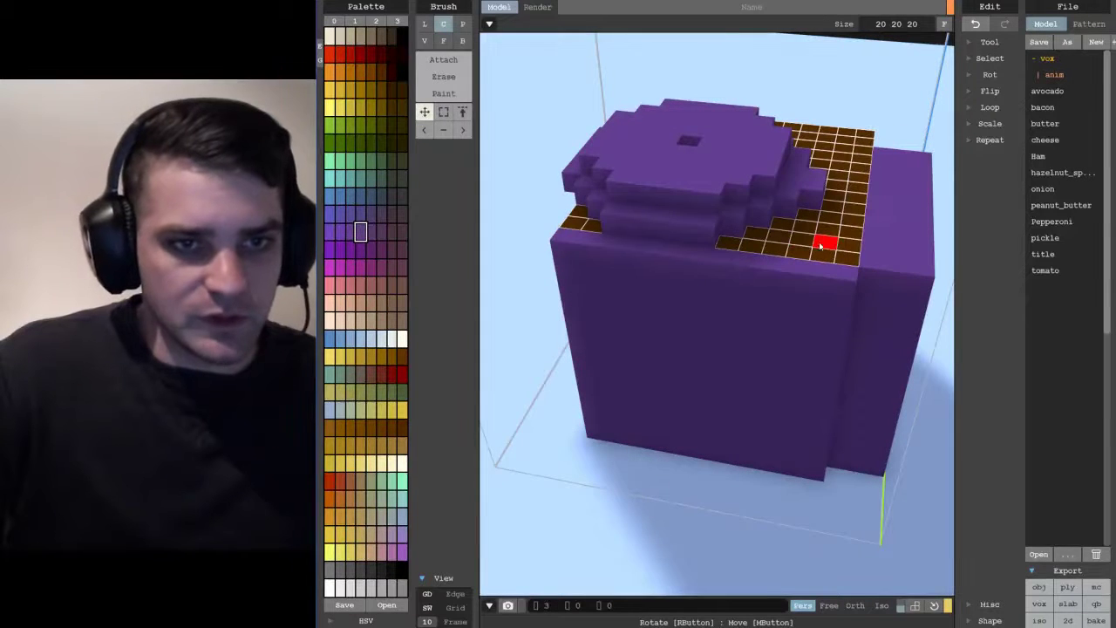
right_drag(820, 243, 668, 334)
mouse_move(677, 318)
mouse_down()
mouse_move(689, 266)
mouse_move(687, 322)
mouse_up()
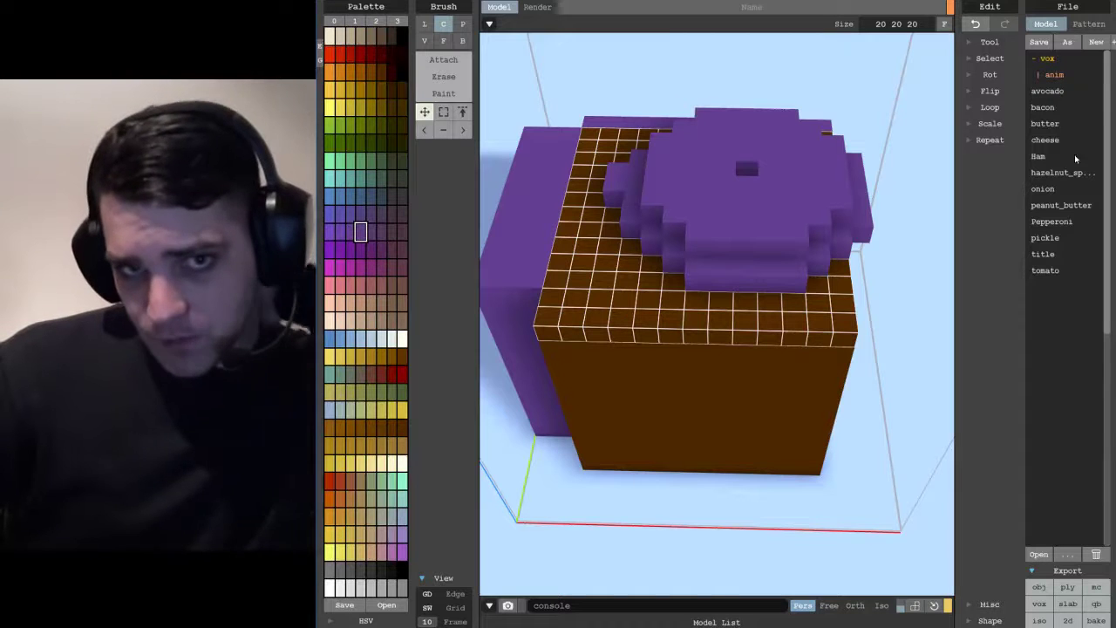
Open the butter model and discard the unsaved changes to the test model
click(1059, 128)
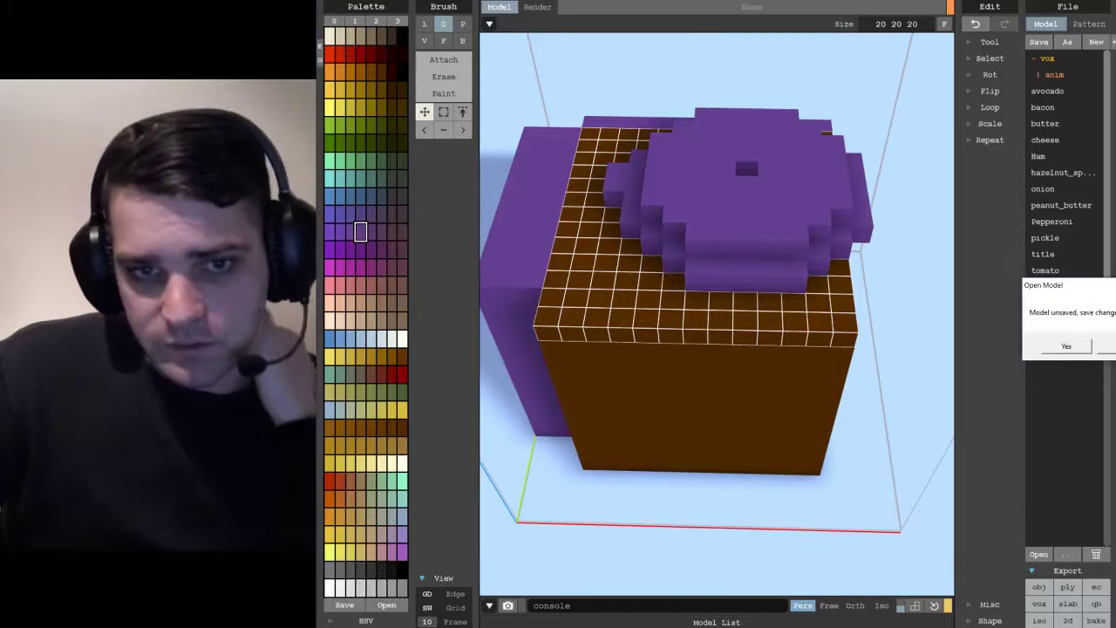
click(1108, 346)
right_drag(882, 260, 660, 245)
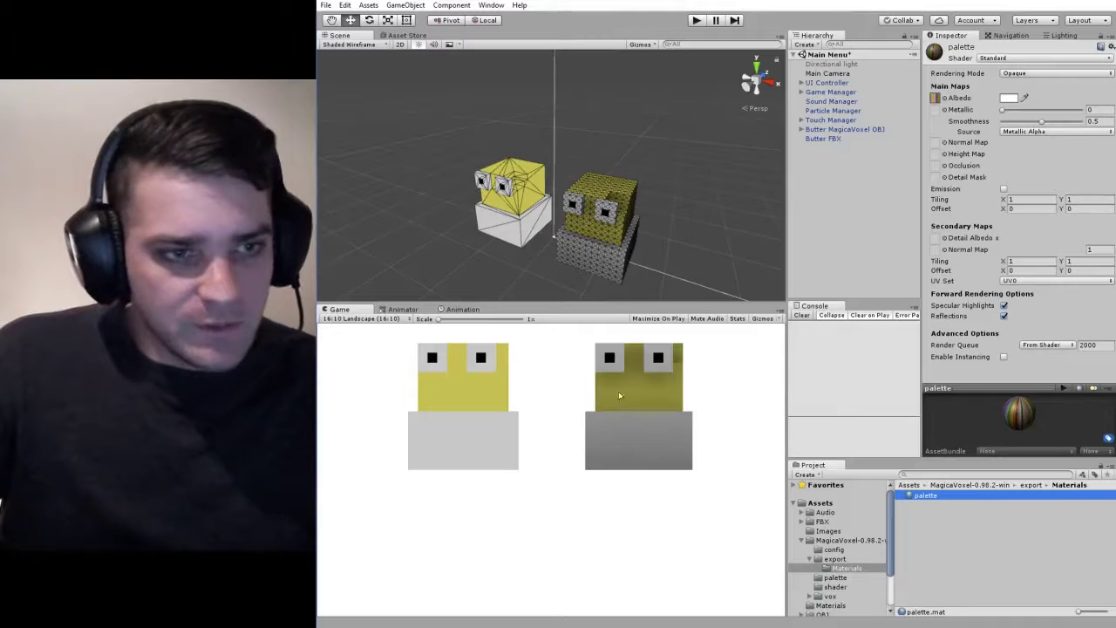
In Unity, rotate Butter FBX to Y -27.74 and Butter MagicaVoxel OBJ to Y 17.25
click(700, 429)
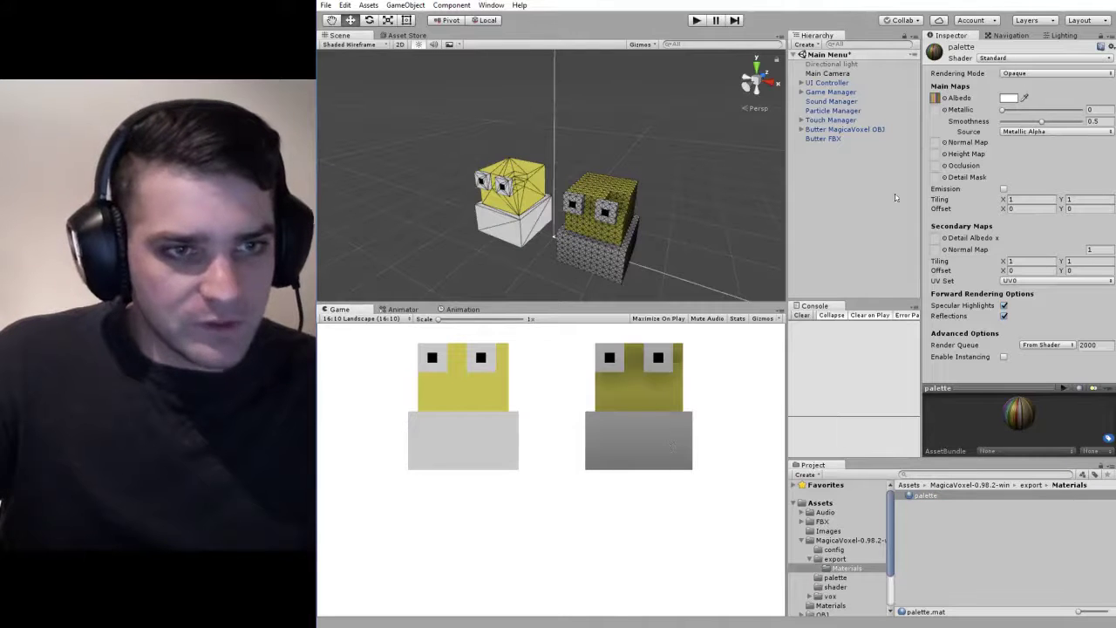
click(828, 137)
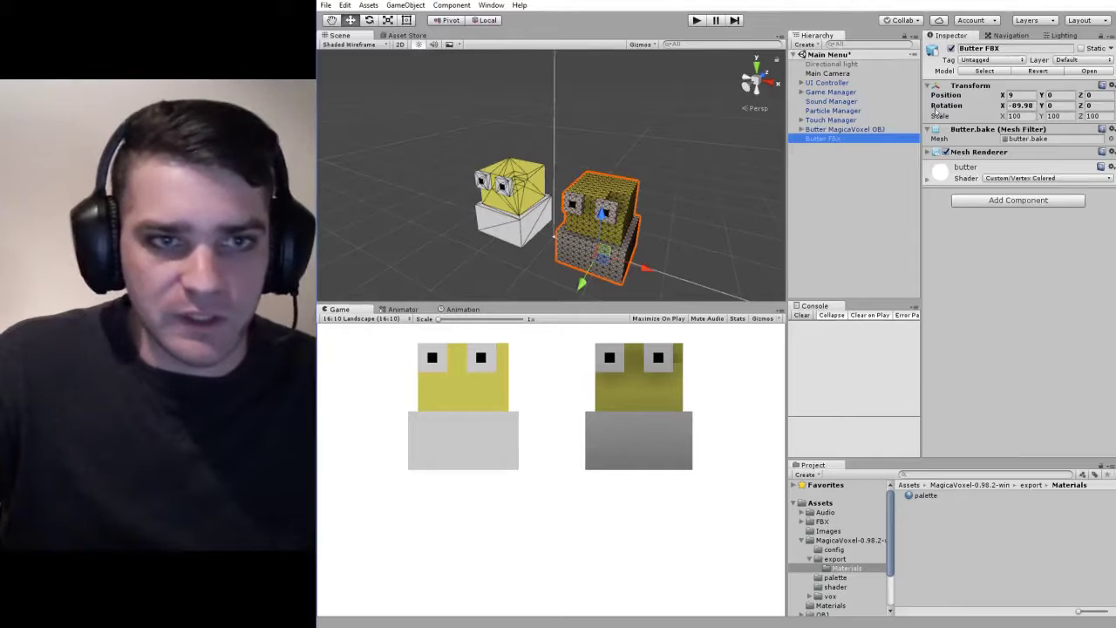
drag(1044, 106, 539, 171)
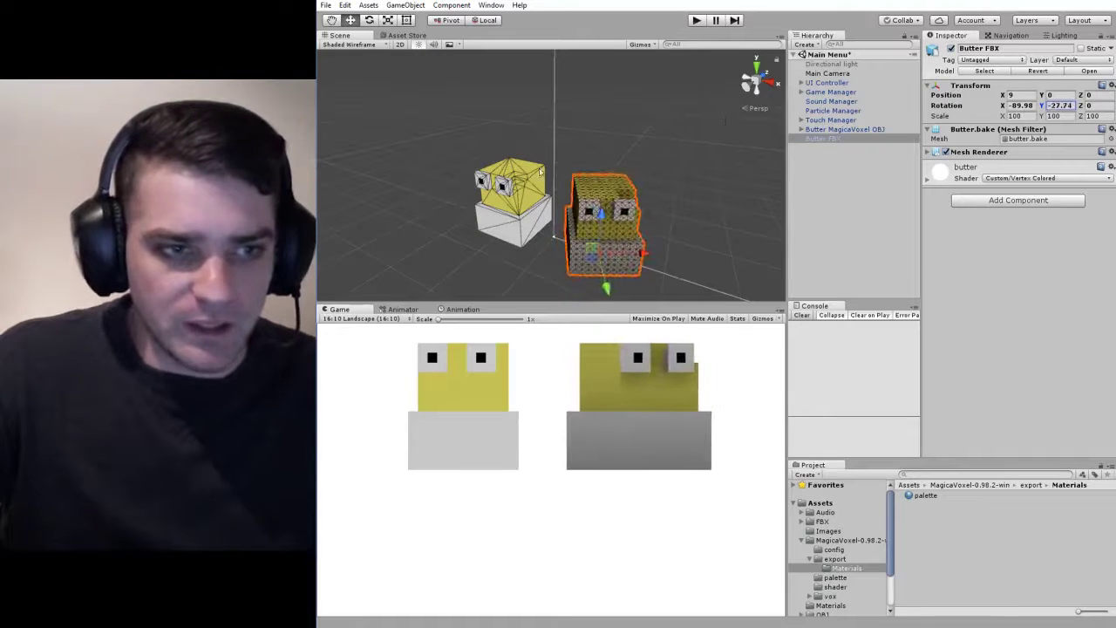
click(847, 129)
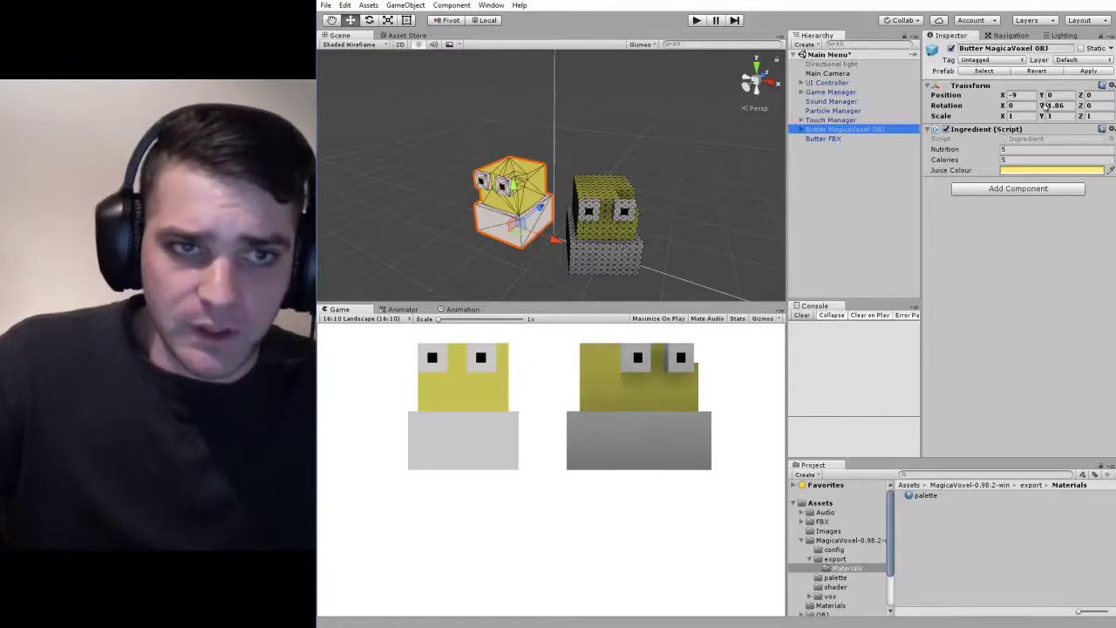
mouse_move(1047, 105)
mouse_down()
mouse_move(1091, 106)
mouse_move(720, 259)
mouse_move(916, 261)
mouse_move(1055, 106)
mouse_up()
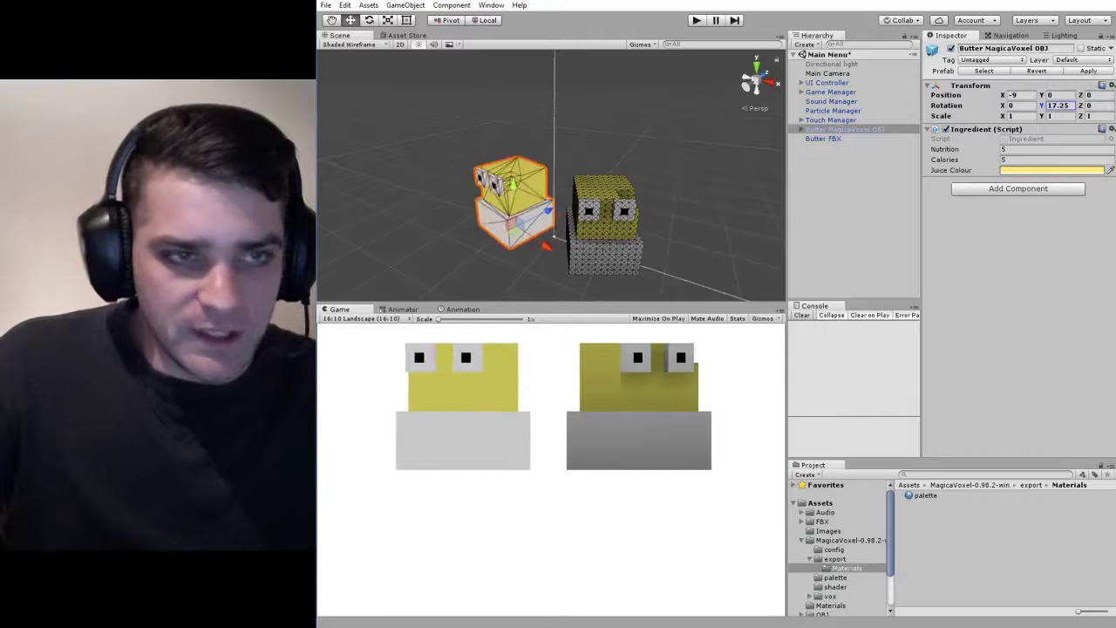
Enable the Directional light object in the Unity scene
click(832, 64)
click(951, 48)
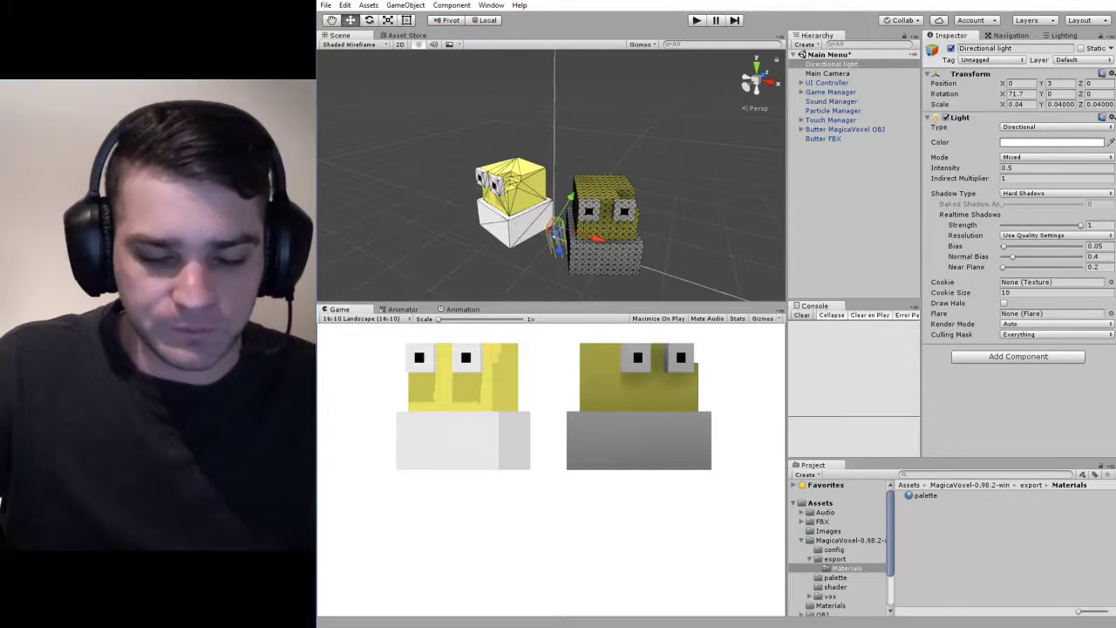
Switch back to MagicaVoxel, show the butter model in render mode and view it from several angles
key(alt+Tab)
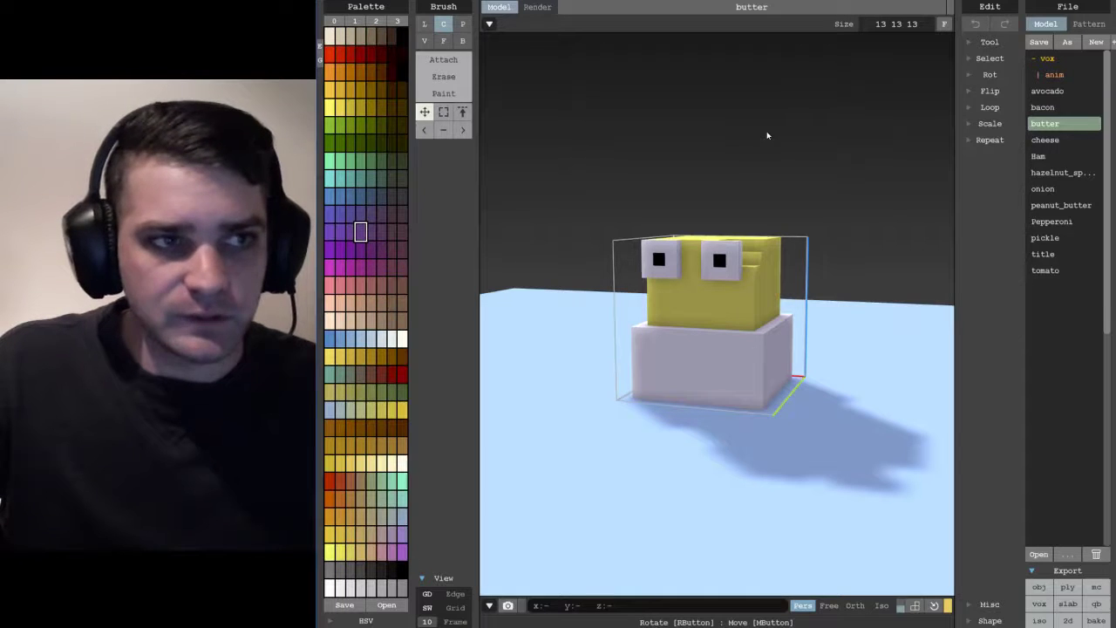
click(537, 7)
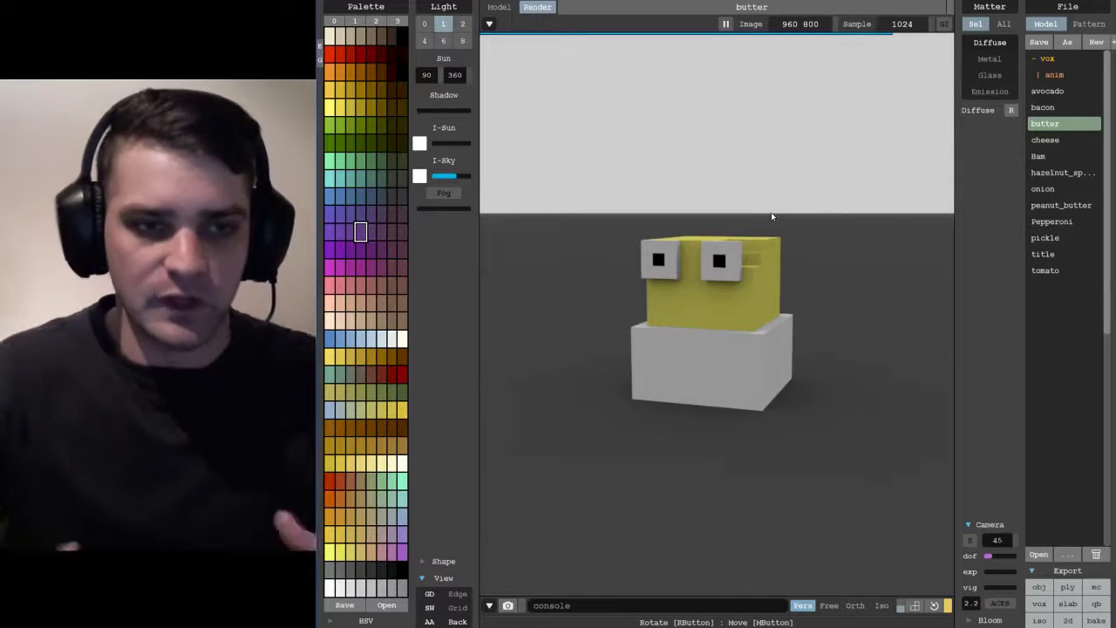
right_drag(767, 219, 794, 300)
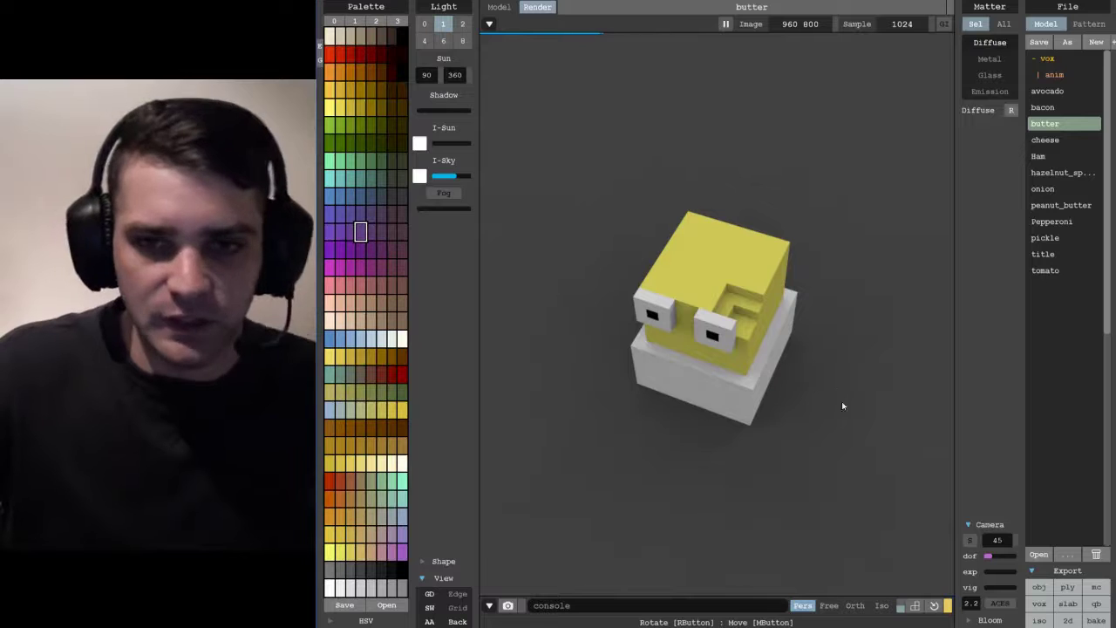
mouse_move(785, 418)
right_down()
mouse_move(820, 408)
mouse_move(805, 390)
mouse_move(787, 398)
right_up()
Raise the sun light intensity to about half, and try maximum shadow softness before resetting it to zero
drag(447, 145, 454, 149)
right_drag(750, 253, 734, 353)
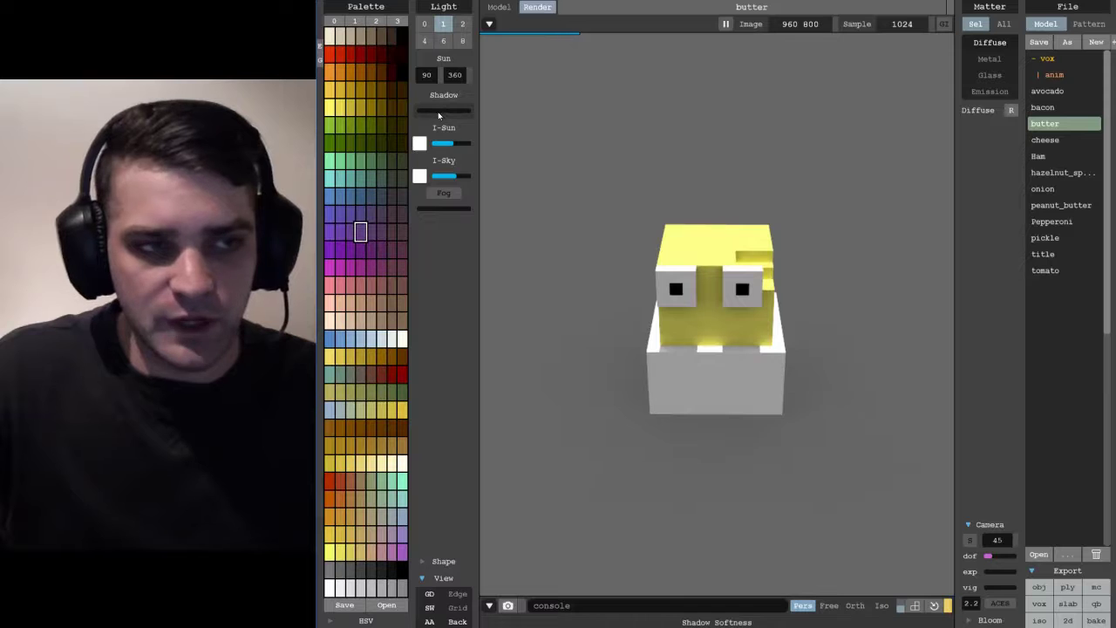
drag(438, 115, 478, 115)
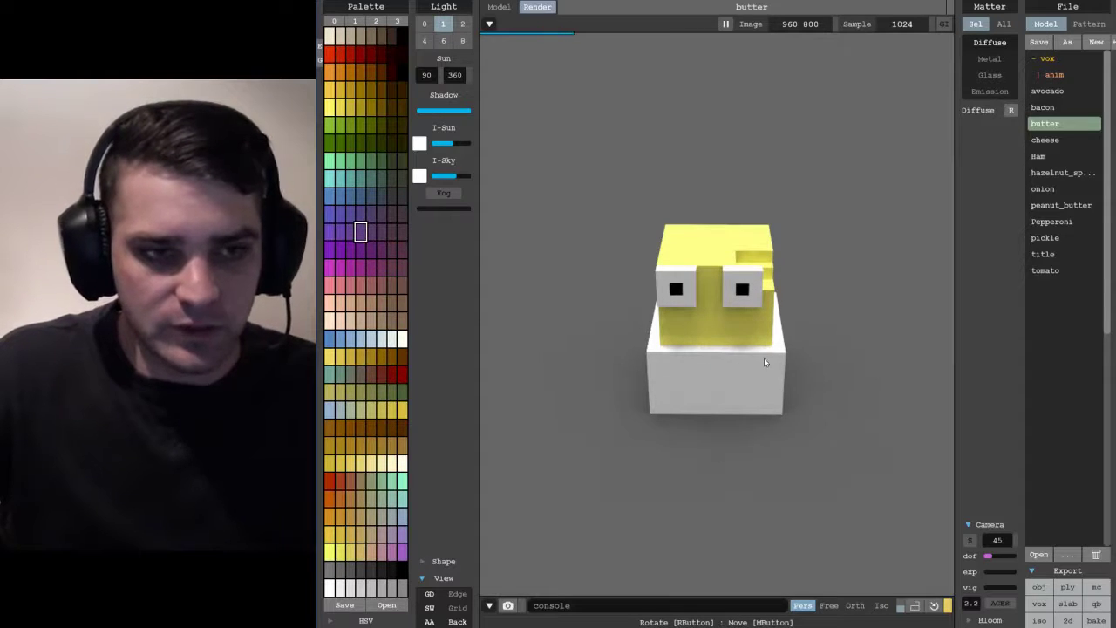
click(470, 115)
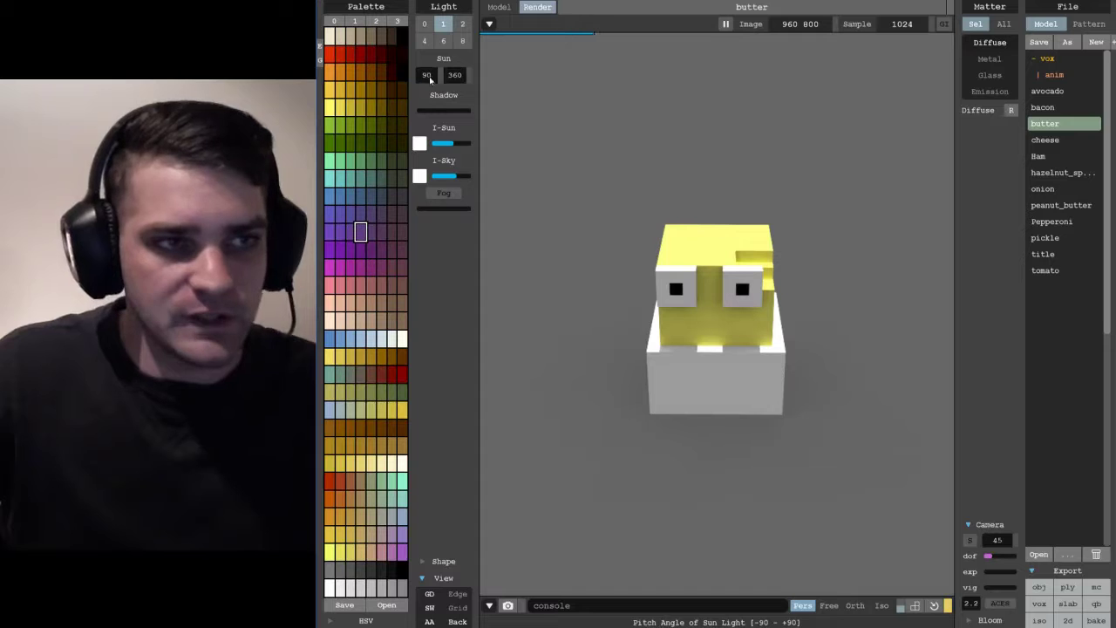
Try other sun angles, such as pitch 64 and yaw 352, and reset them to 90 and 360
drag(427, 76, 617, 91)
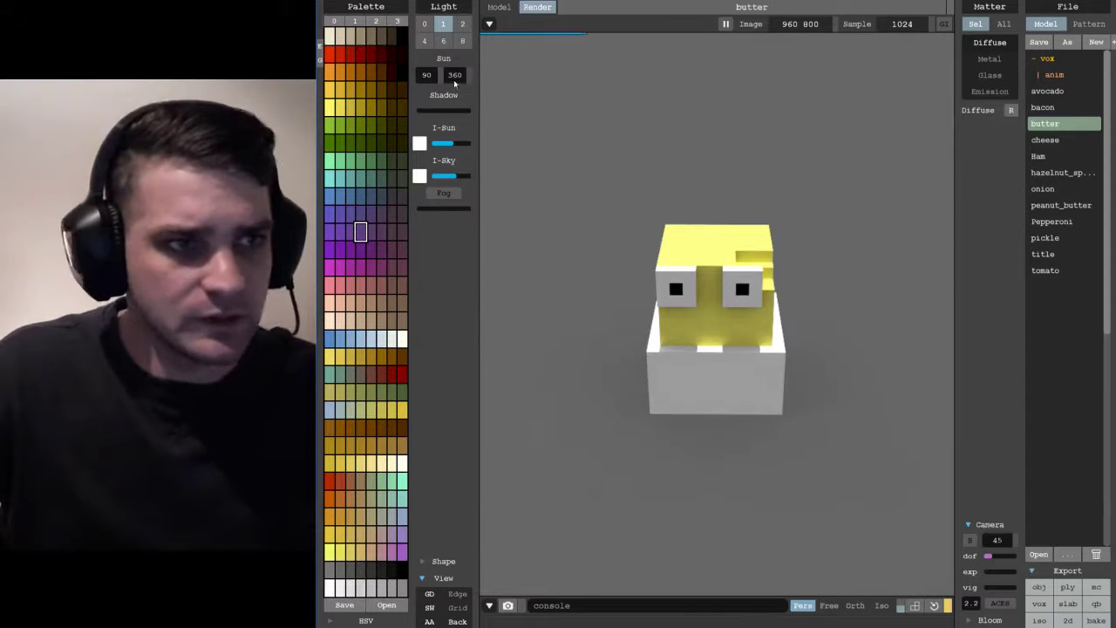
drag(454, 77, 515, 75)
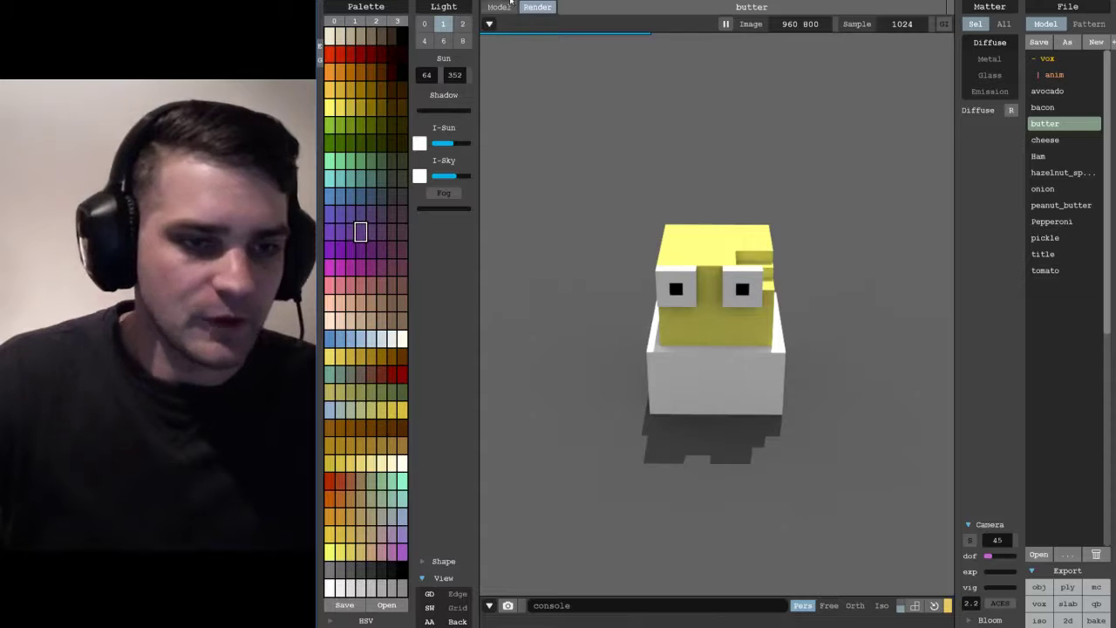
right_drag(825, 245, 864, 242)
right_drag(860, 303, 881, 302)
click(437, 78)
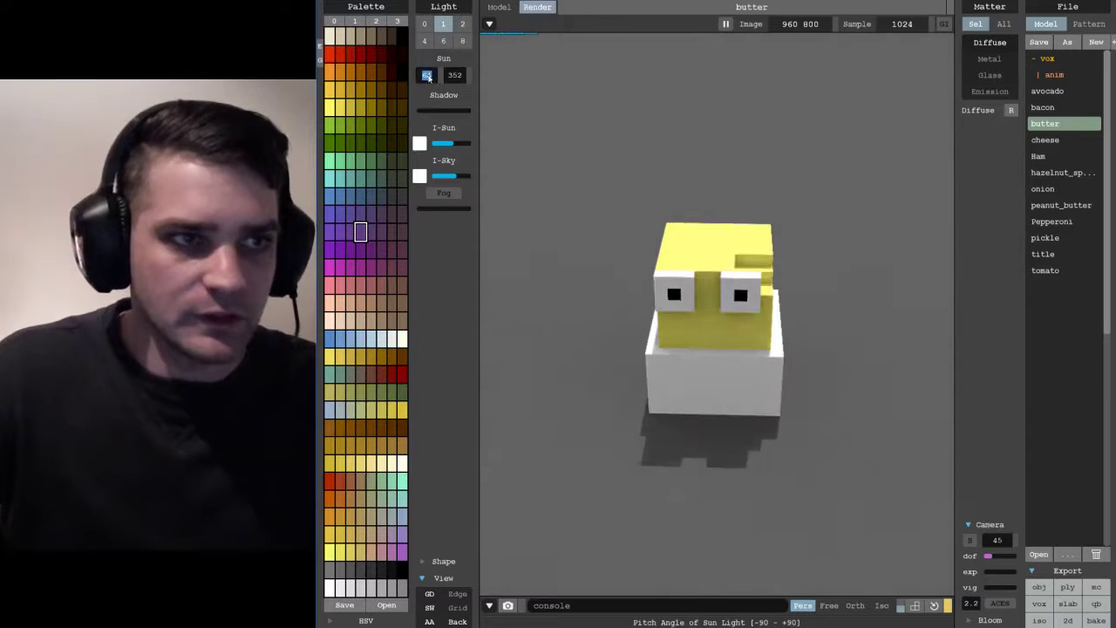
drag(441, 78, 567, 83)
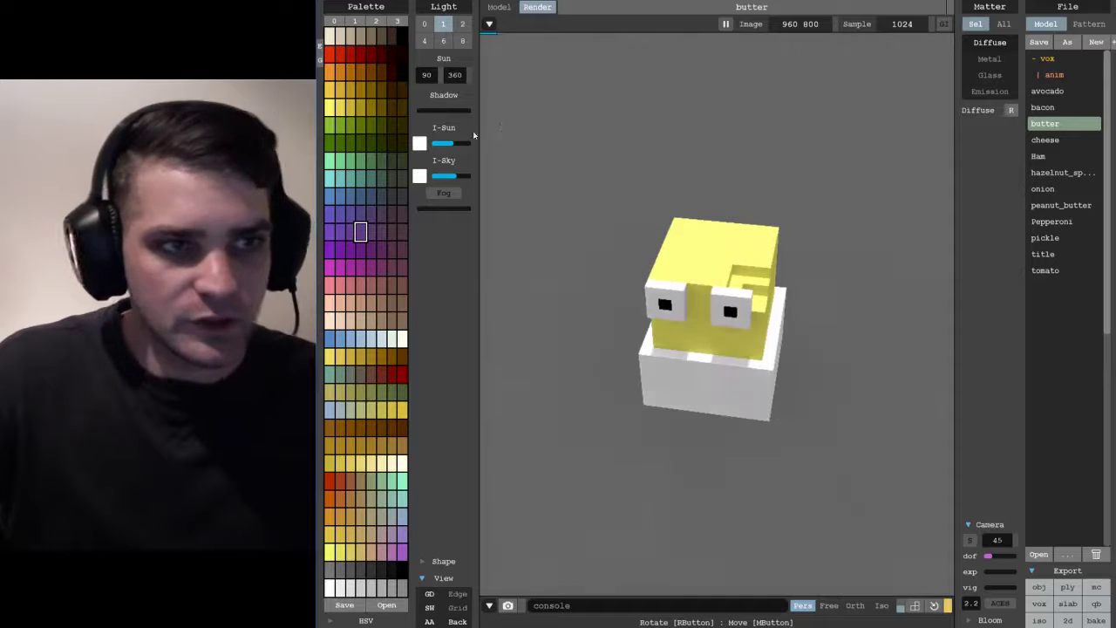
Lower the sun light intensity to about a quarter and check the butter model's shading from different sides
drag(448, 144, 442, 144)
right_drag(774, 232, 857, 271)
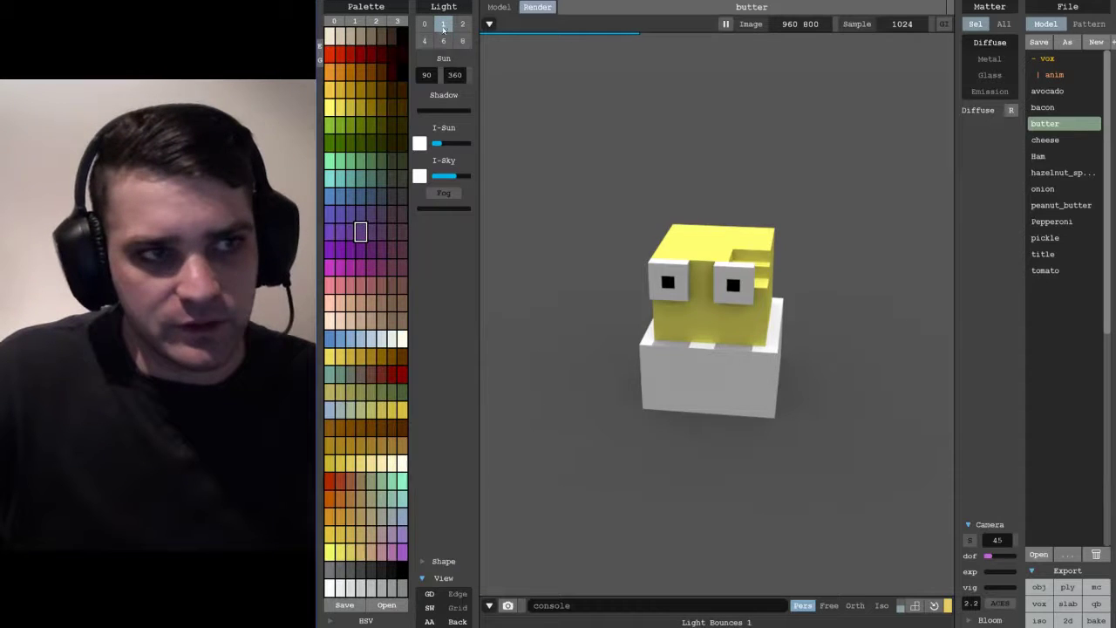
right_drag(835, 255, 800, 279)
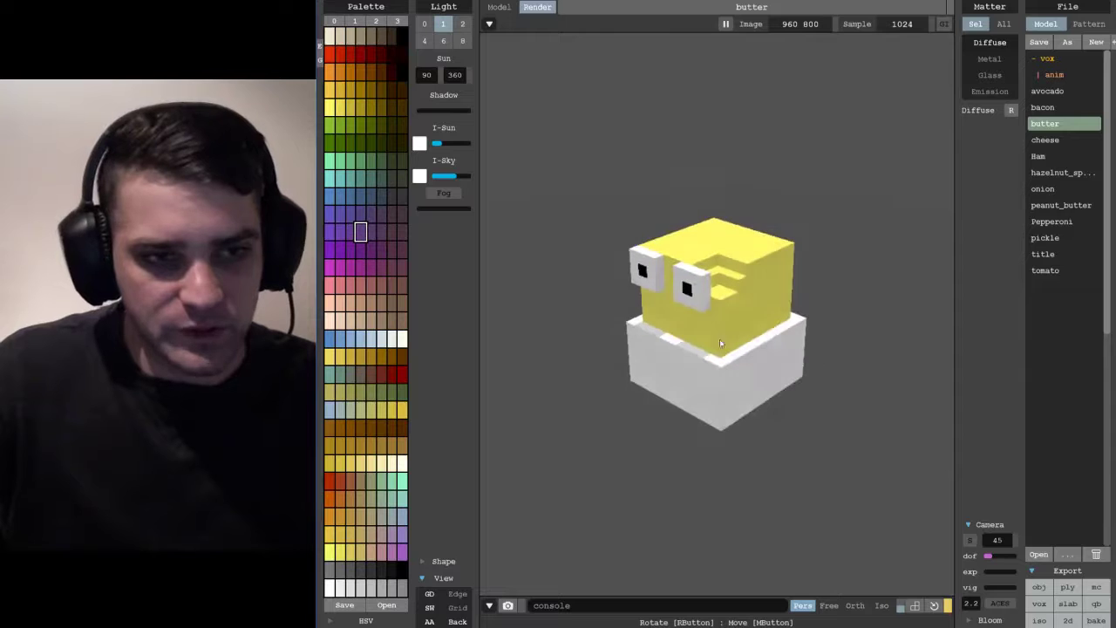
Try 8 light bounces on the butter model and return the setting to 1
click(462, 41)
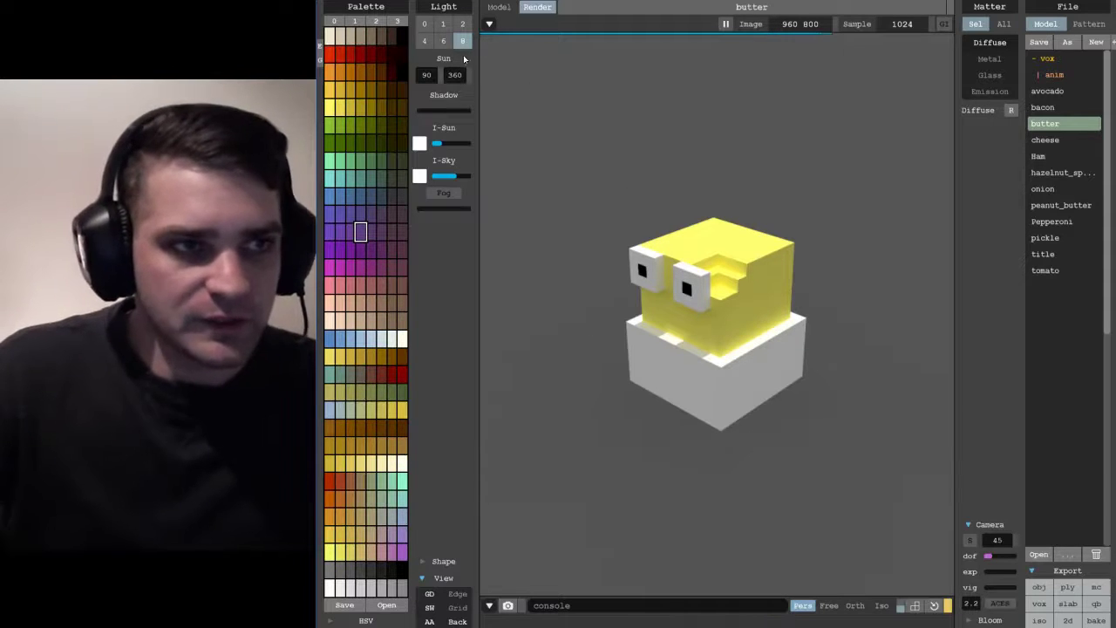
click(445, 26)
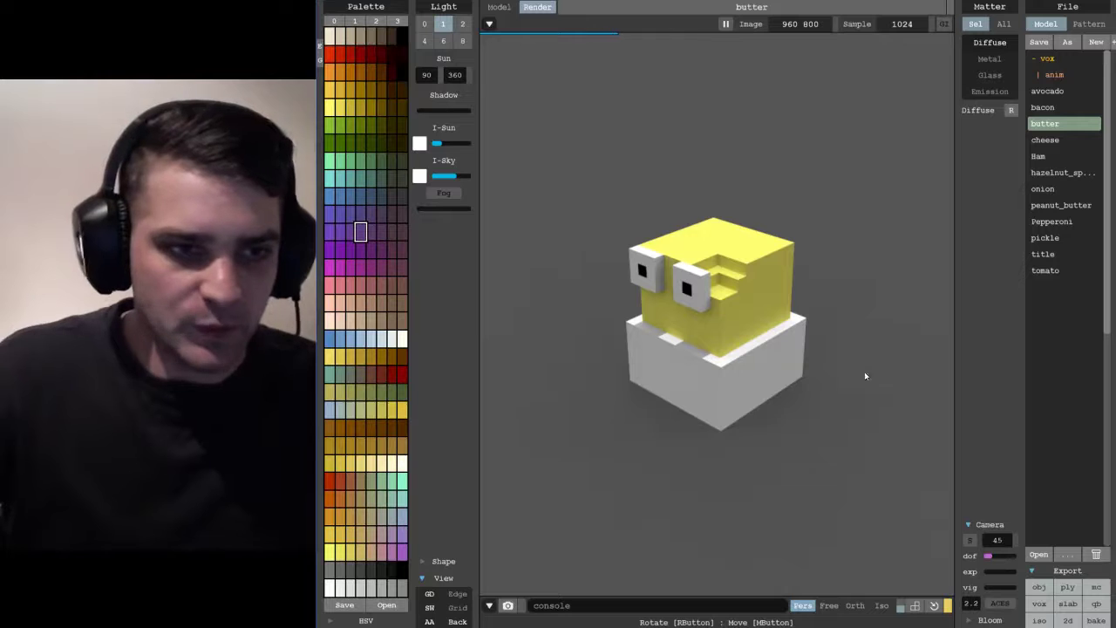
Rebalance the lighting with slightly less sun and nearly full sky intensity, and export the butter model with the bake format
click(440, 145)
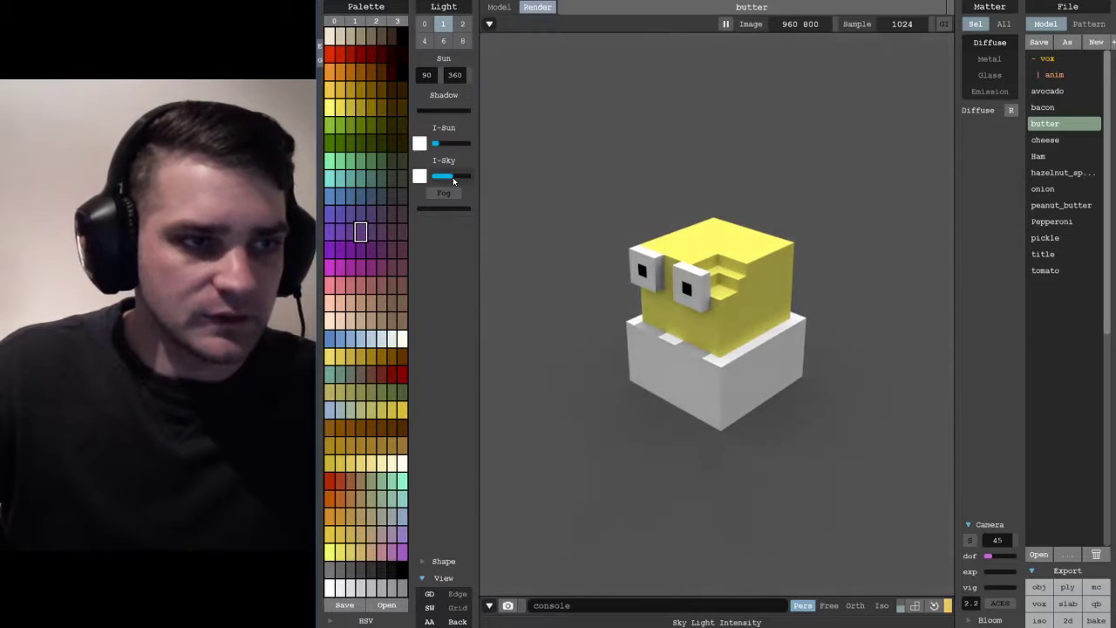
drag(461, 179, 472, 177)
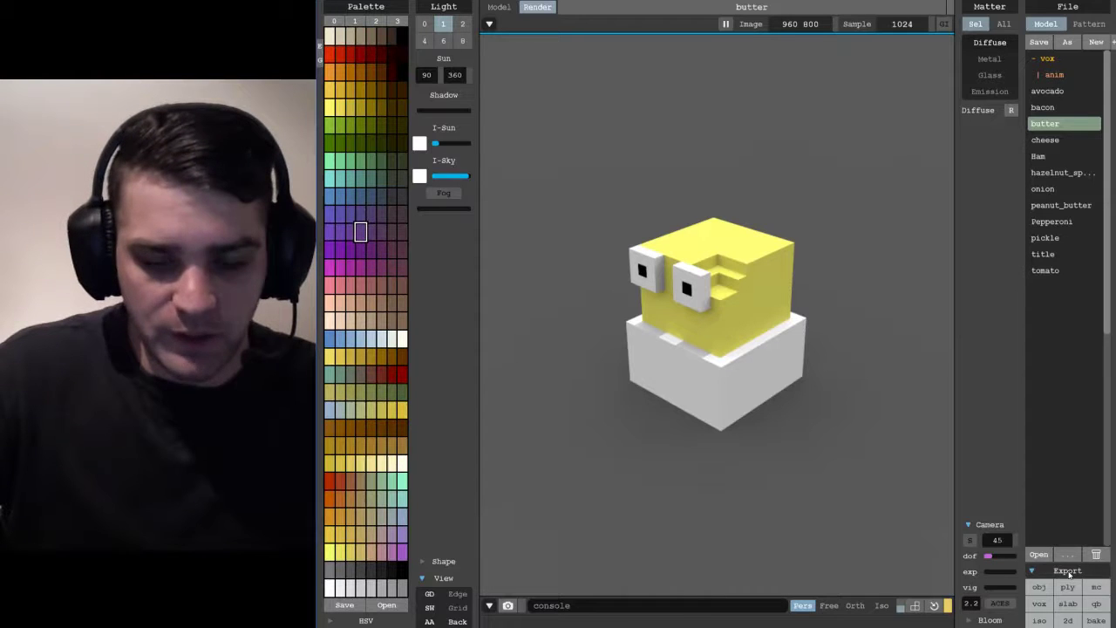
click(1096, 620)
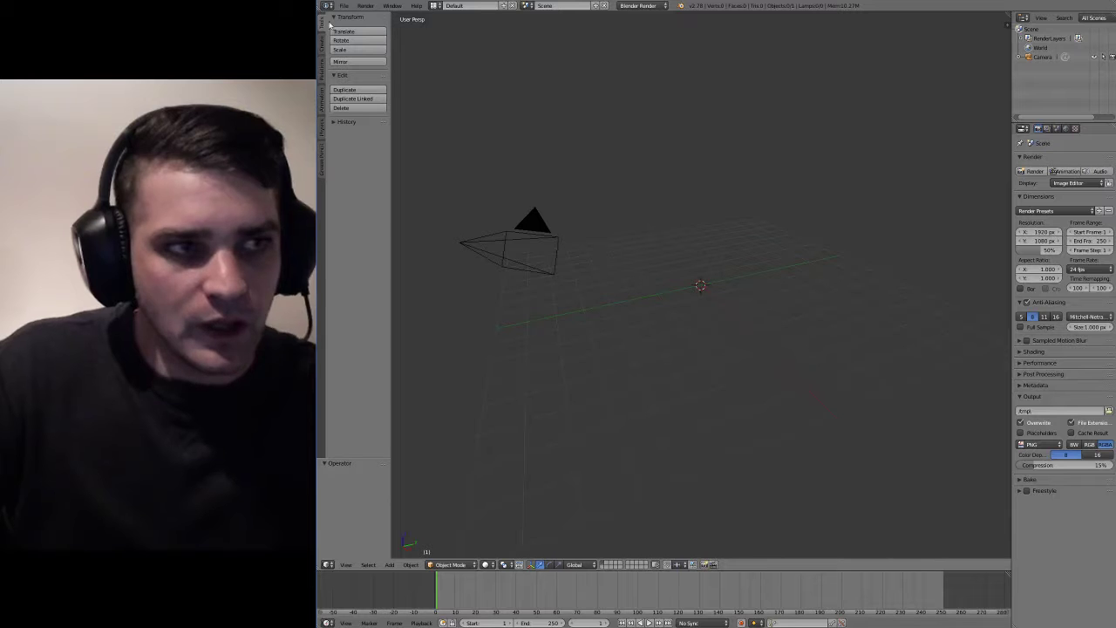
In Blender, start a Stanford (.ply) import to bring up its file browser
click(343, 6)
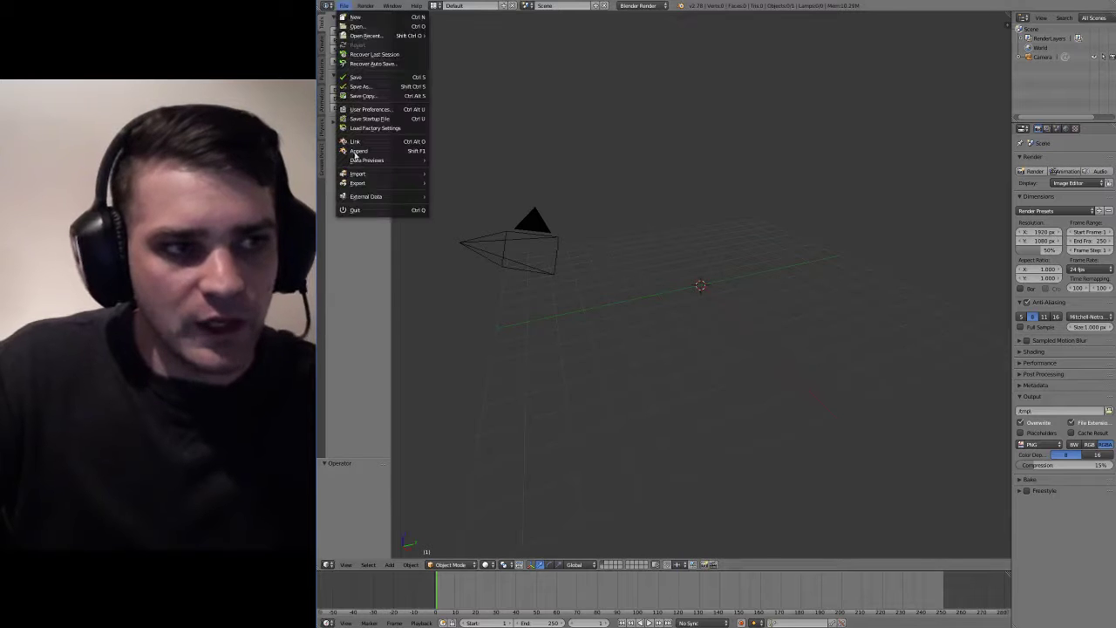
mouse_move(371, 173)
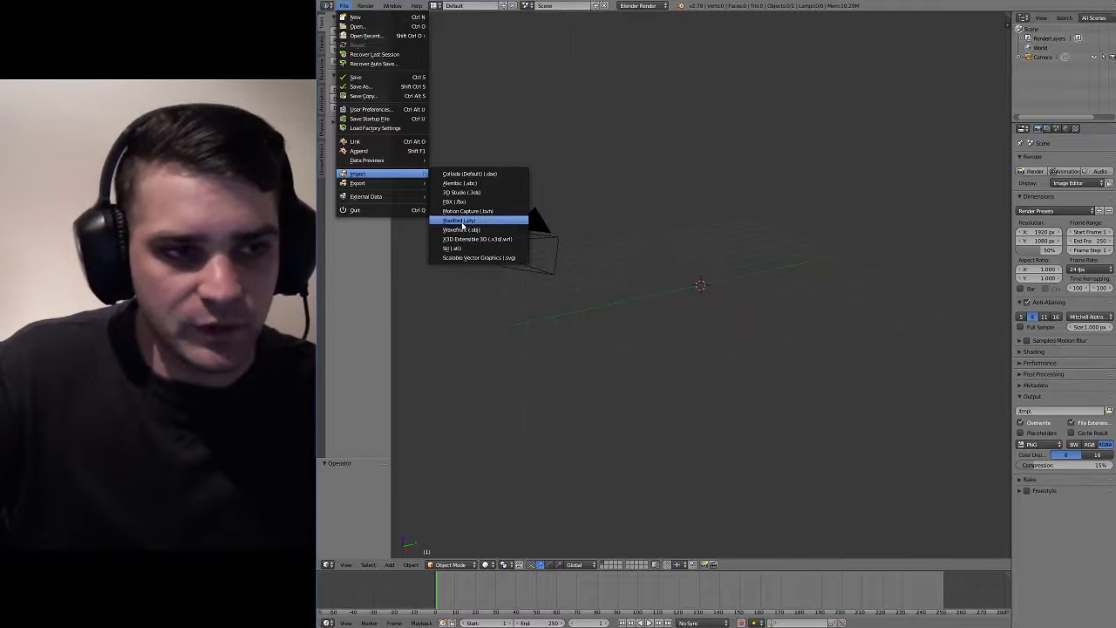
click(465, 224)
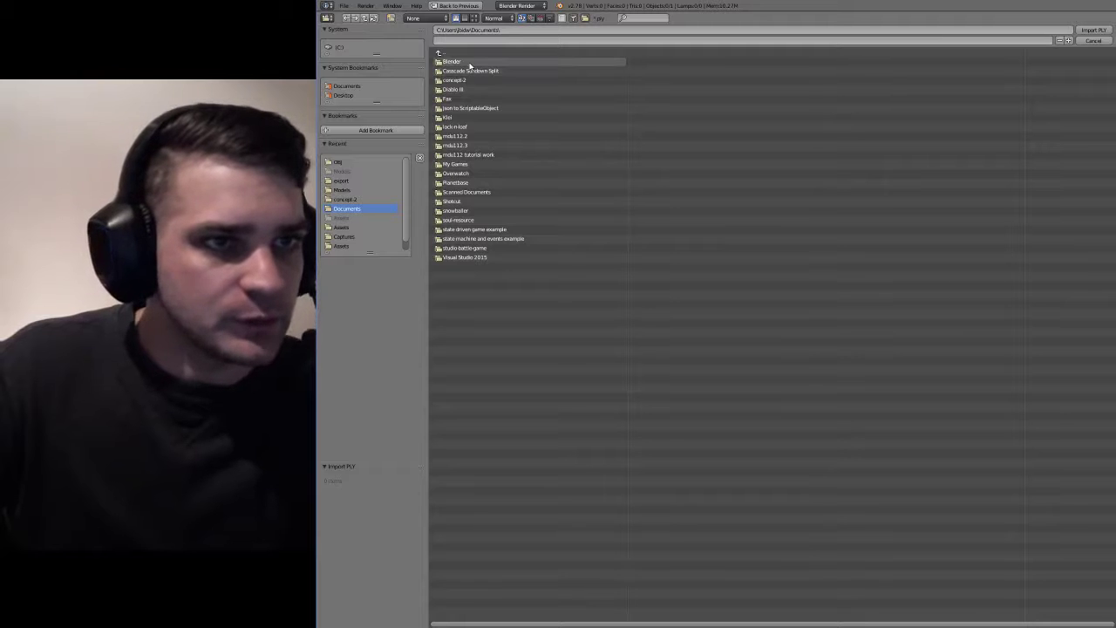
Enlarge the Blender interface by setting the DPI to 95 in the system user preferences
click(344, 6)
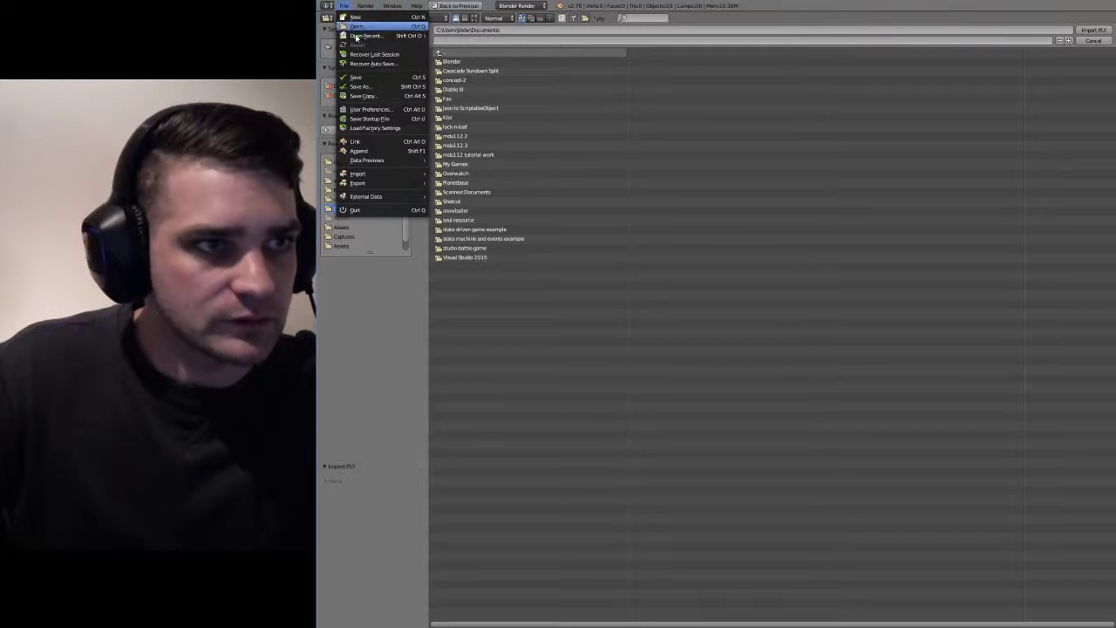
click(370, 109)
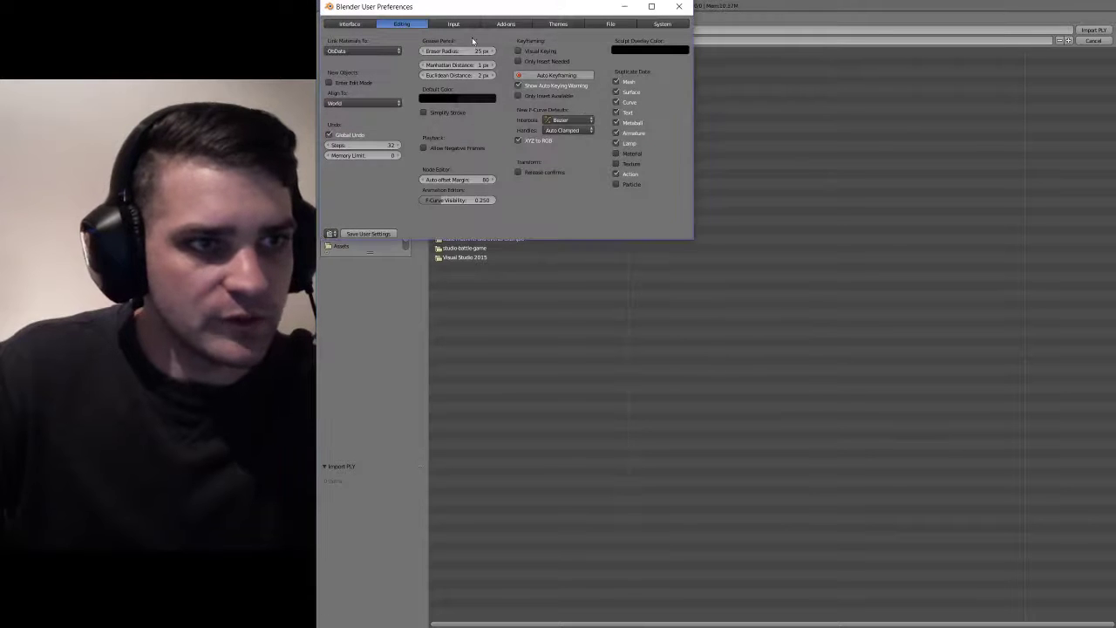
click(661, 24)
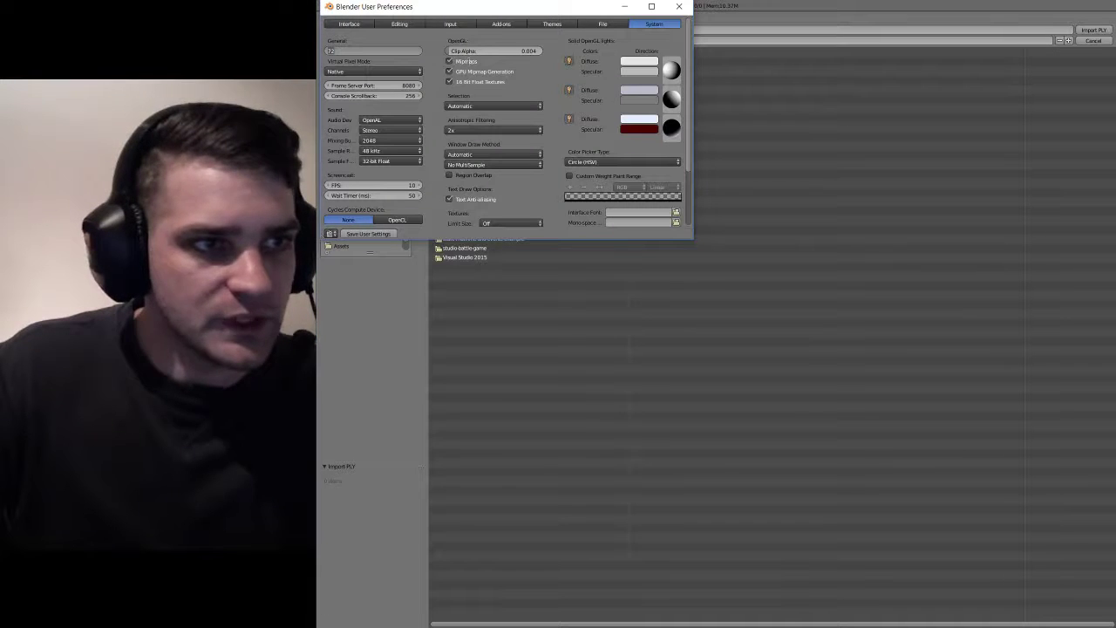
text(95)
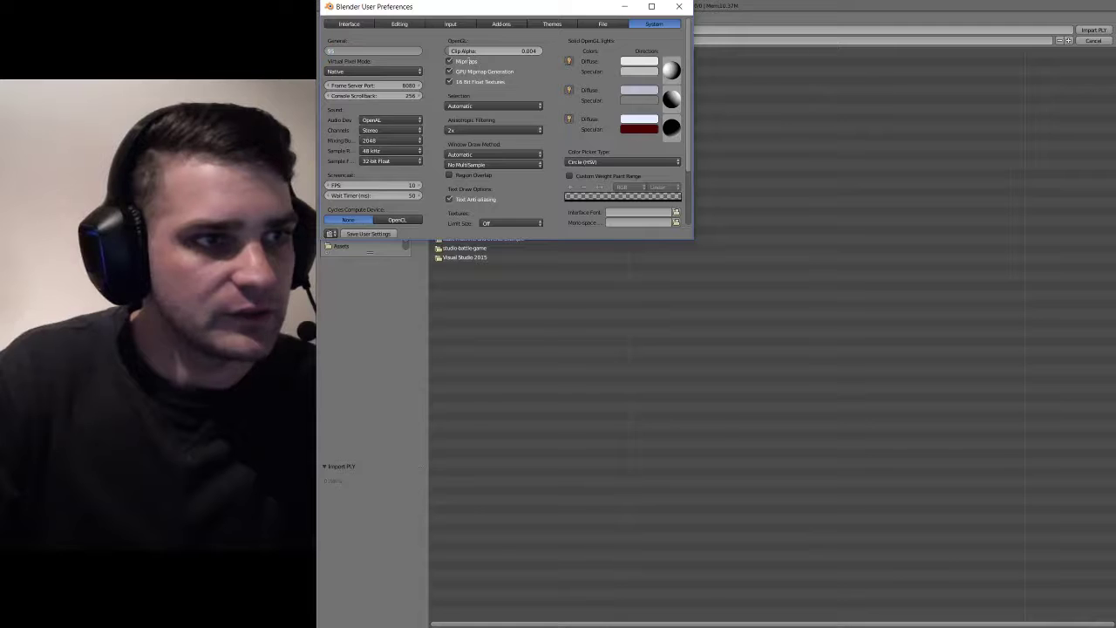
key(Return)
click(679, 6)
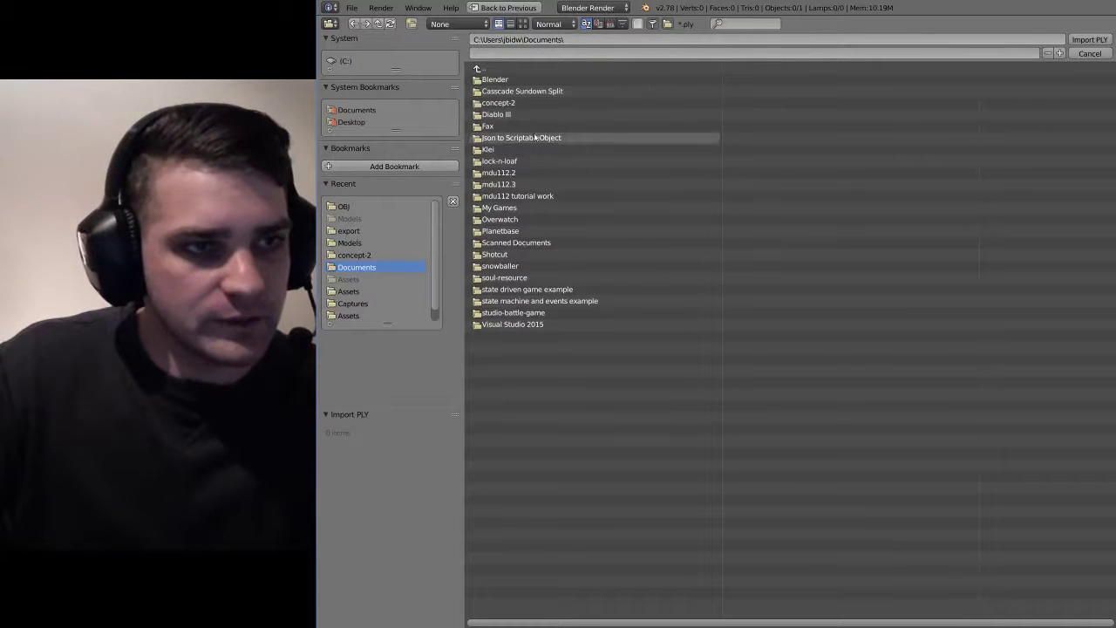
Import butter.bake.ply from the lock-n-loaf/Assets/MagicaVoxel-0.98.2-win/export folder and view the model from several sides
double_click(522, 161)
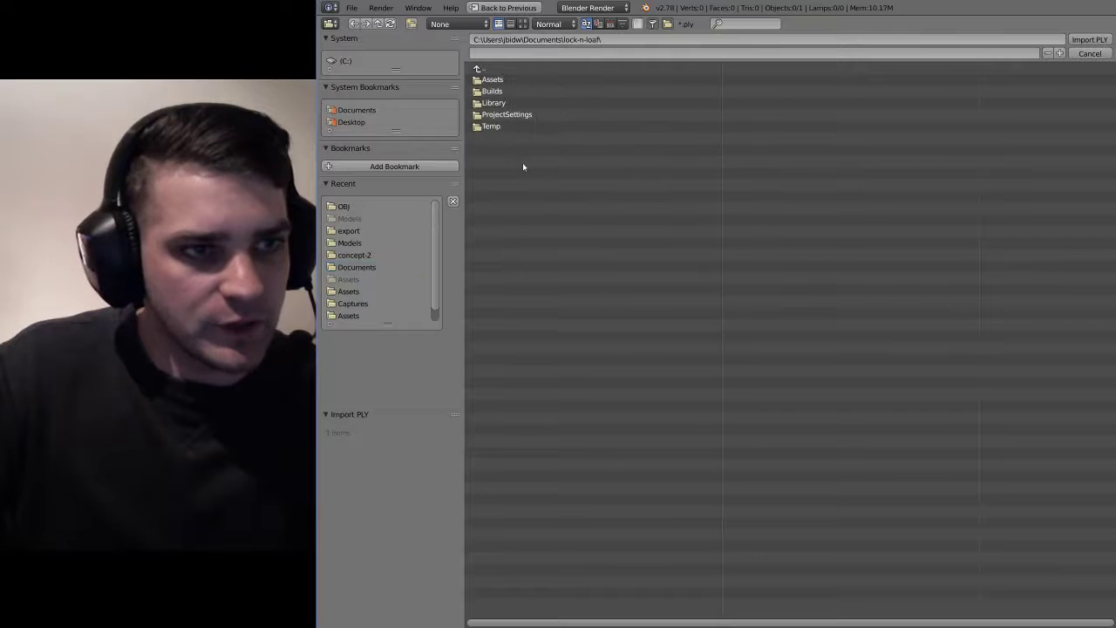
double_click(514, 80)
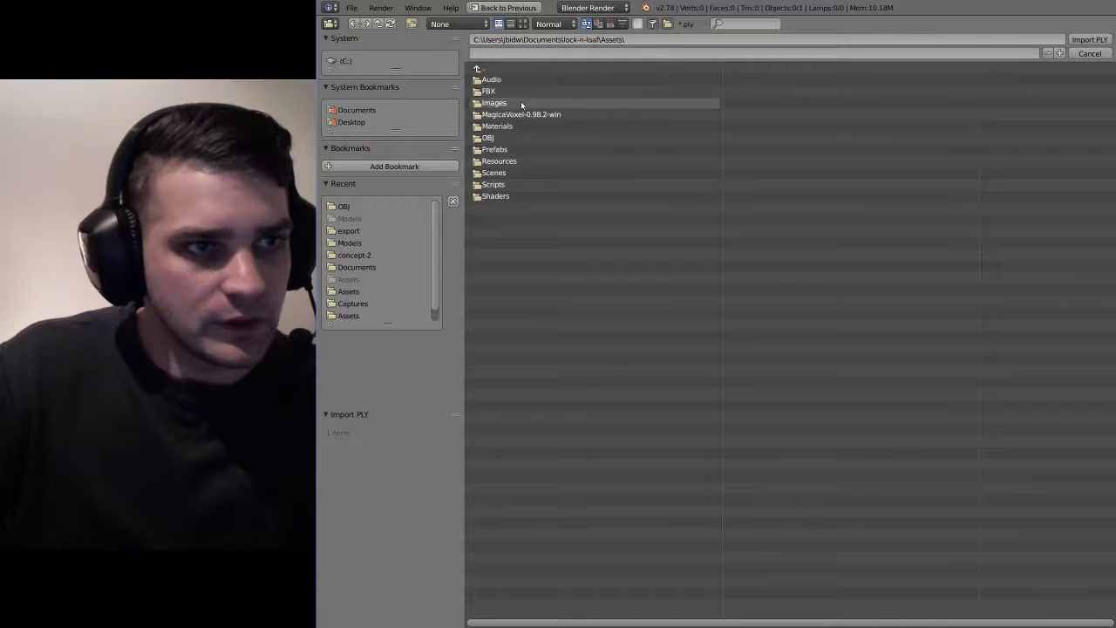
double_click(524, 113)
double_click(503, 90)
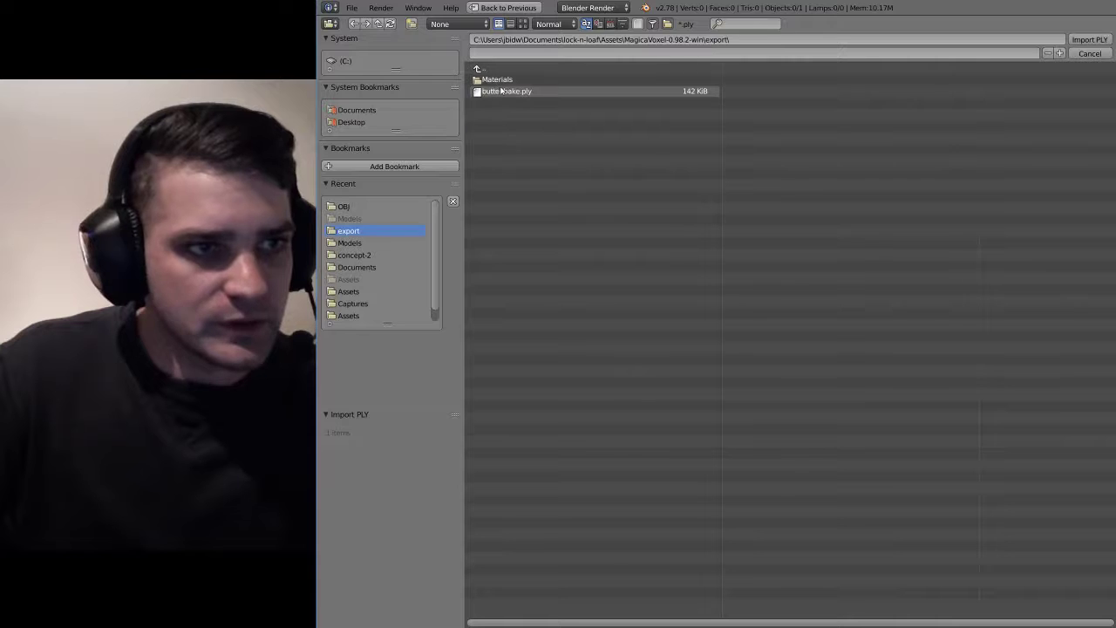
double_click(513, 93)
scroll(819, 278, down, 5)
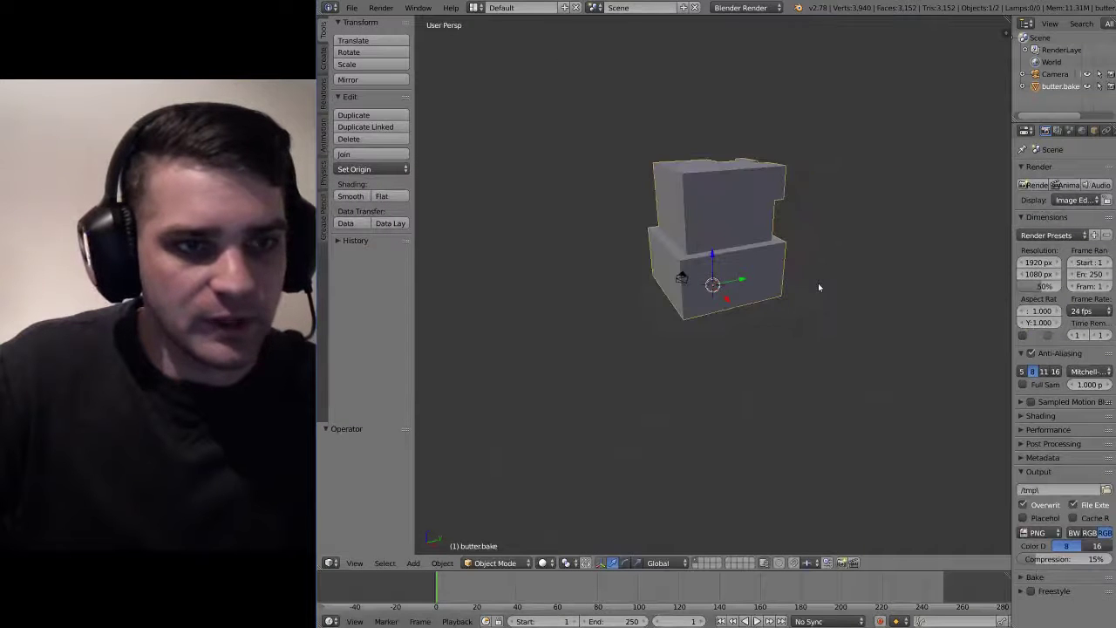
scroll(823, 286, up, 4)
middle_drag(897, 301, 727, 324)
scroll(837, 311, down, 2)
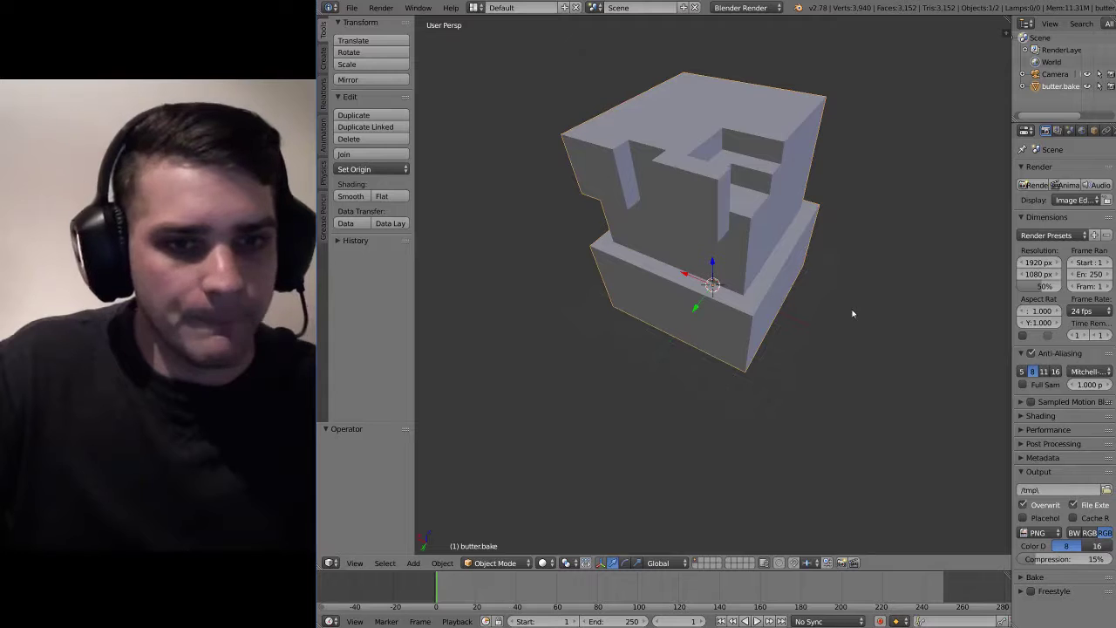
Widen the properties area and add a new material to the butter.bake object
click(1107, 130)
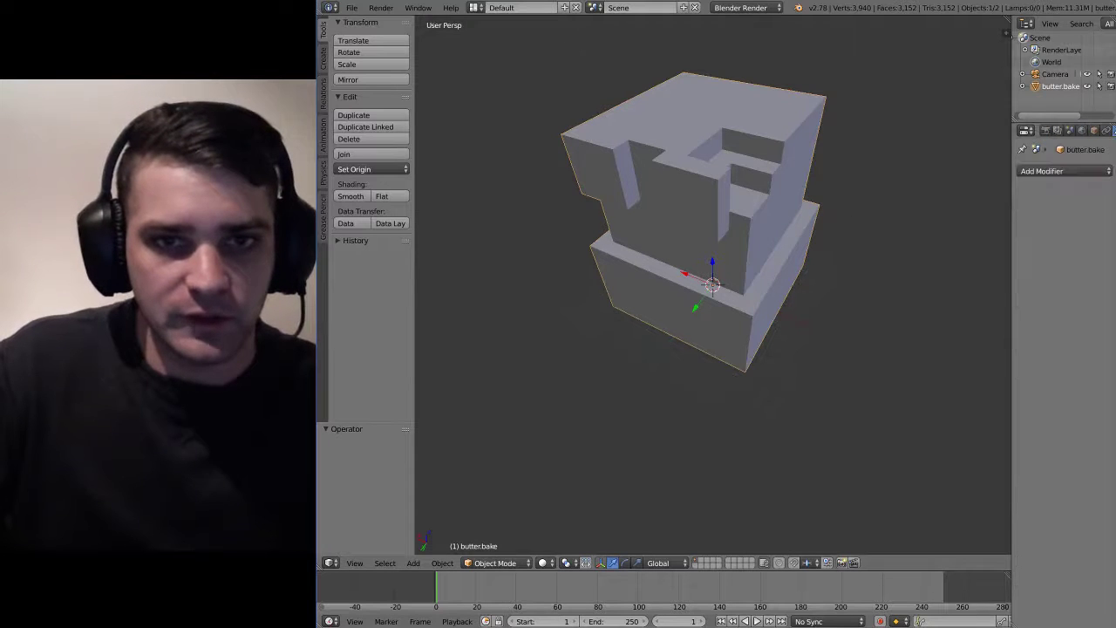
drag(1013, 154, 927, 156)
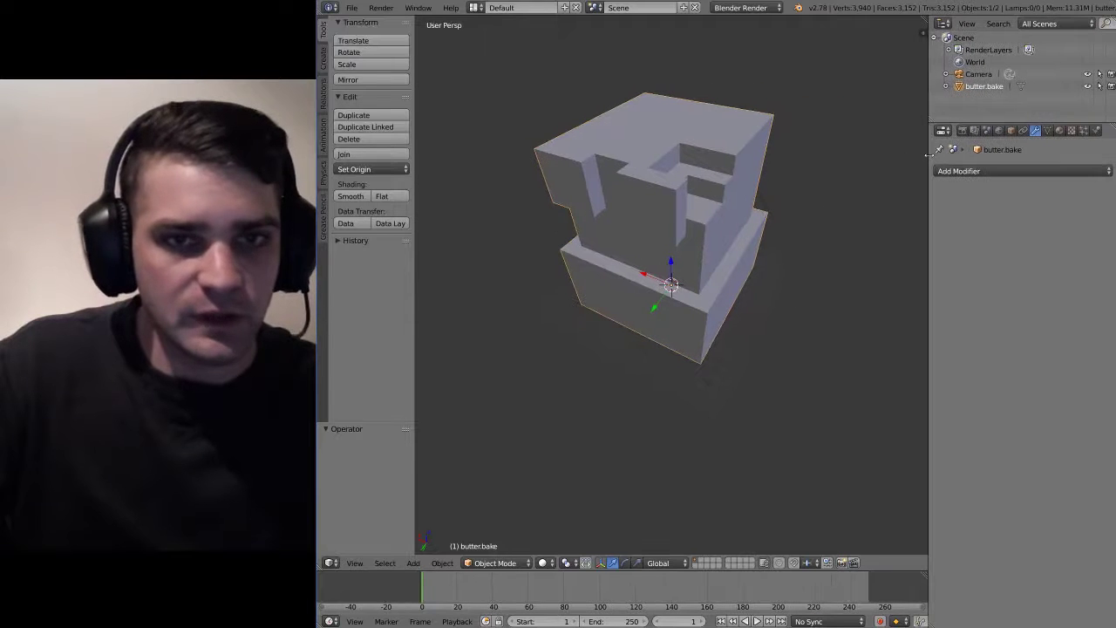
click(1060, 131)
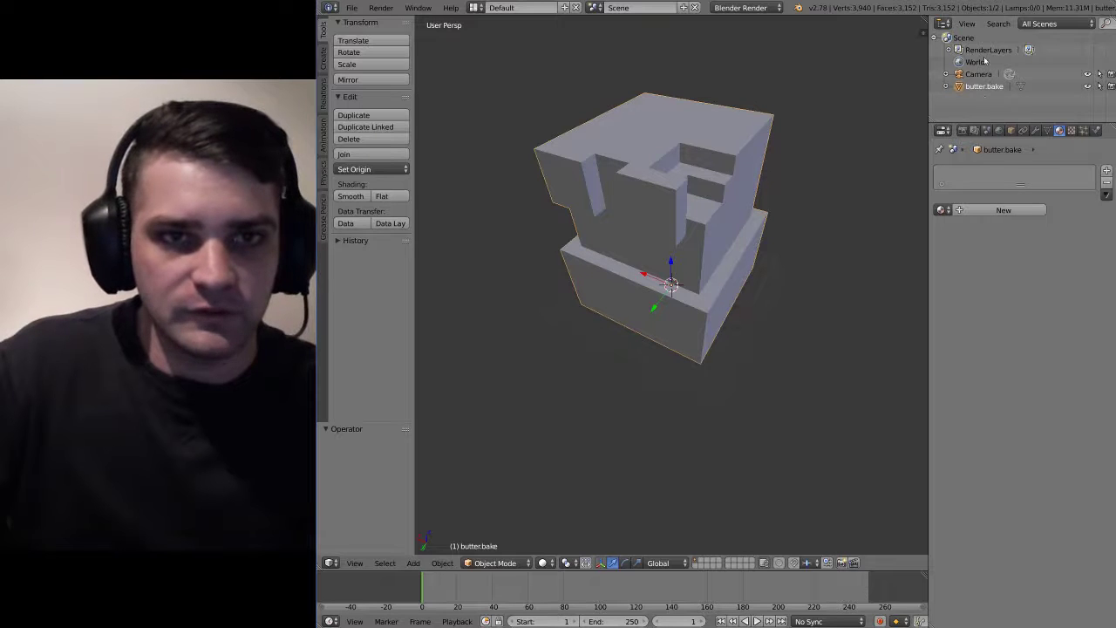
click(1004, 210)
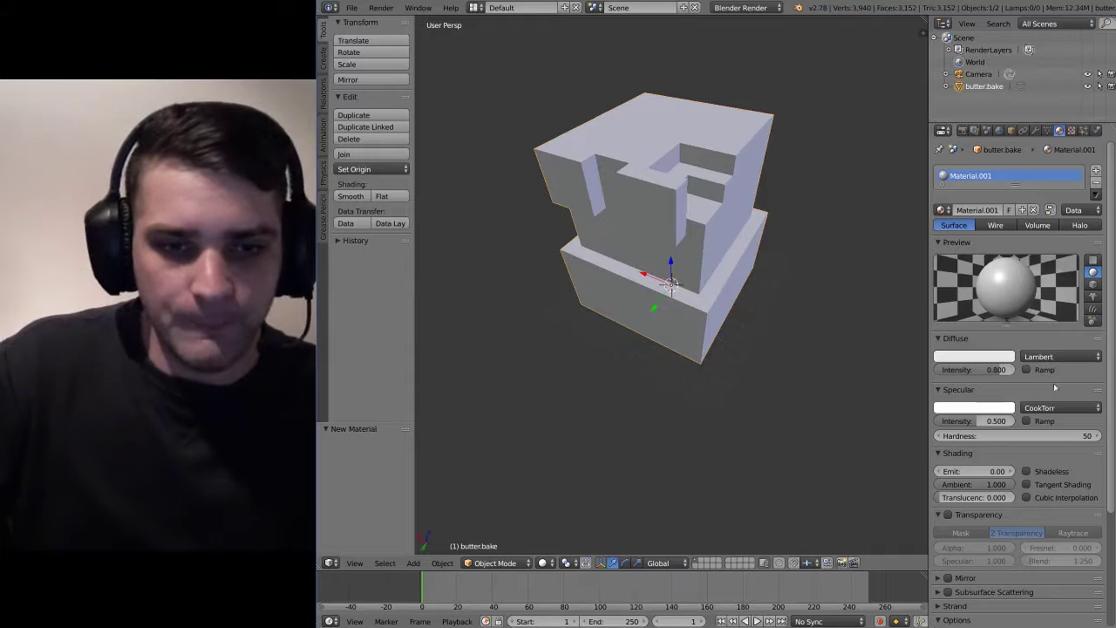
Enable Shadeless and Vertex Color Paint on the butter model's new material
scroll(1074, 401, down, 5)
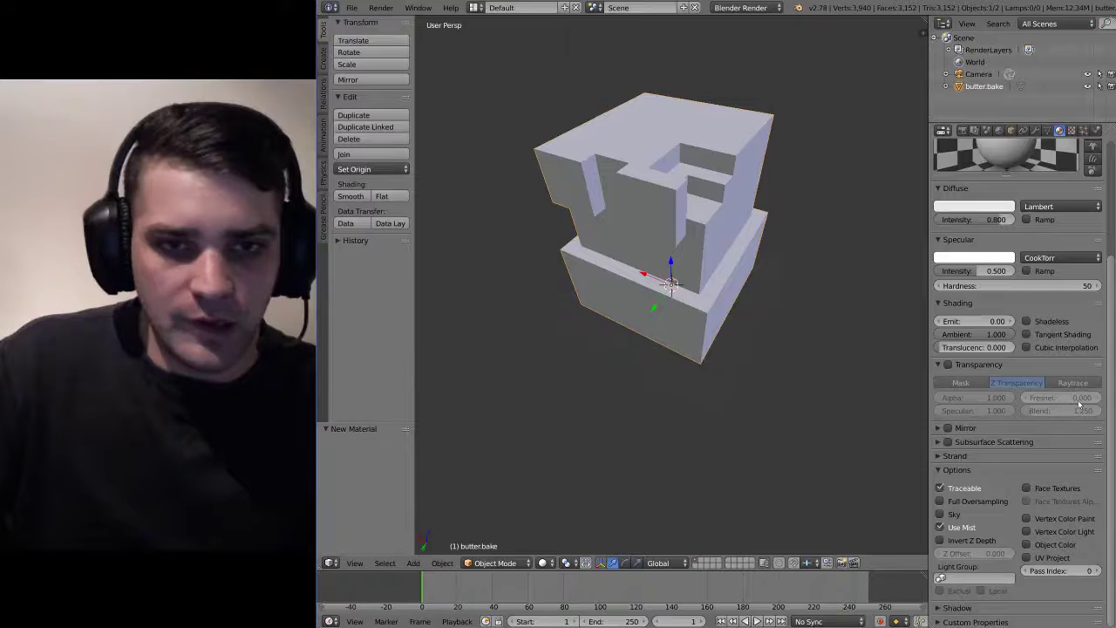
scroll(1078, 402, up, 5)
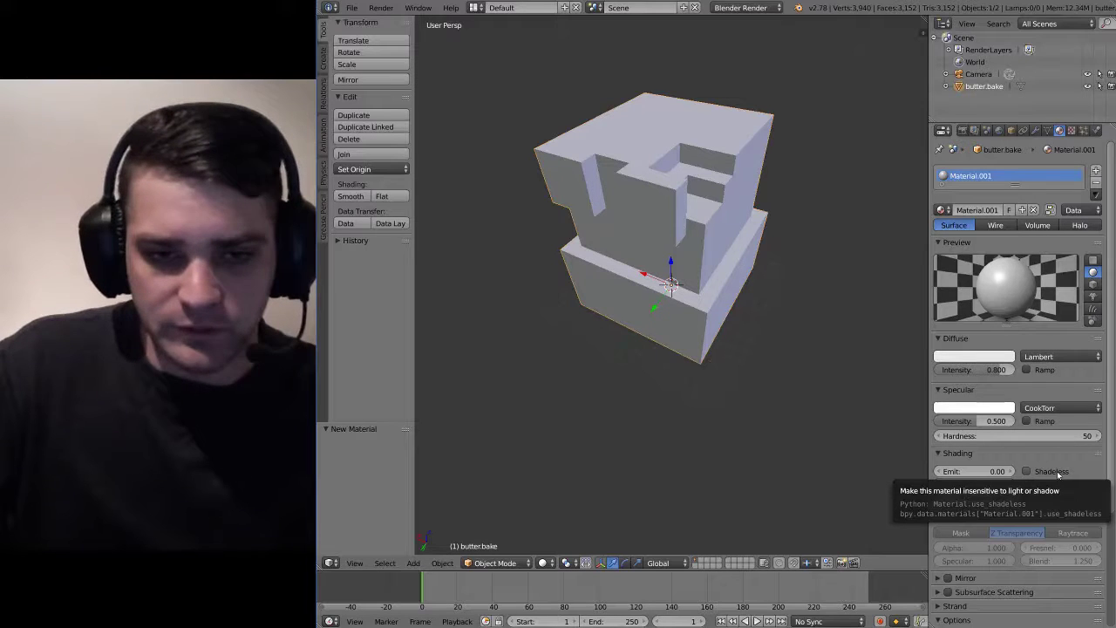
click(1057, 471)
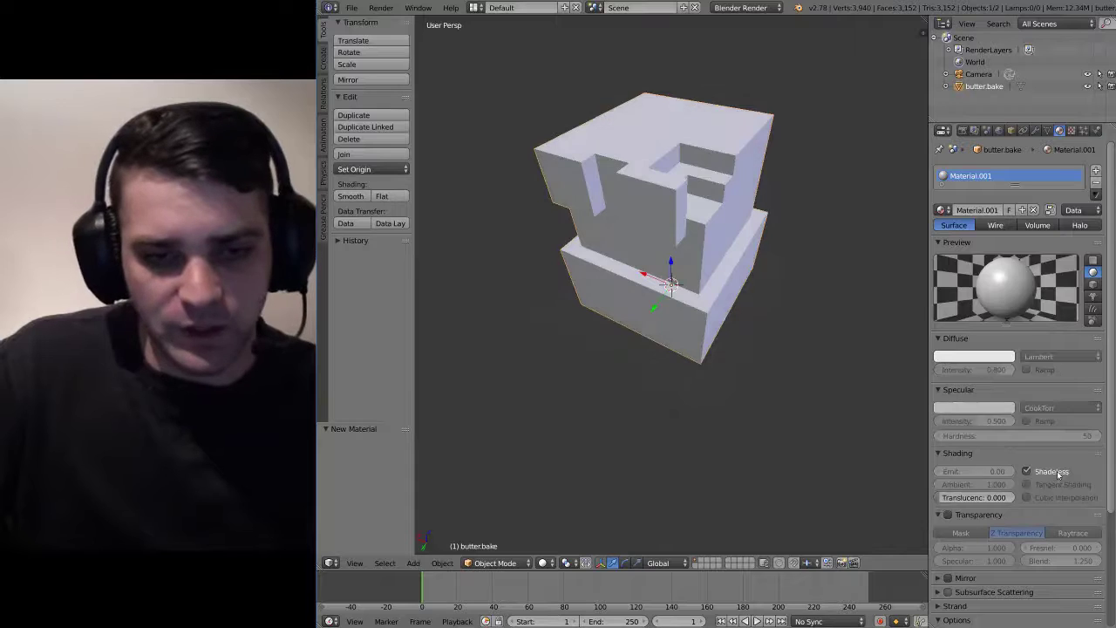
scroll(1058, 453, down, 2)
scroll(1063, 487, down, 3)
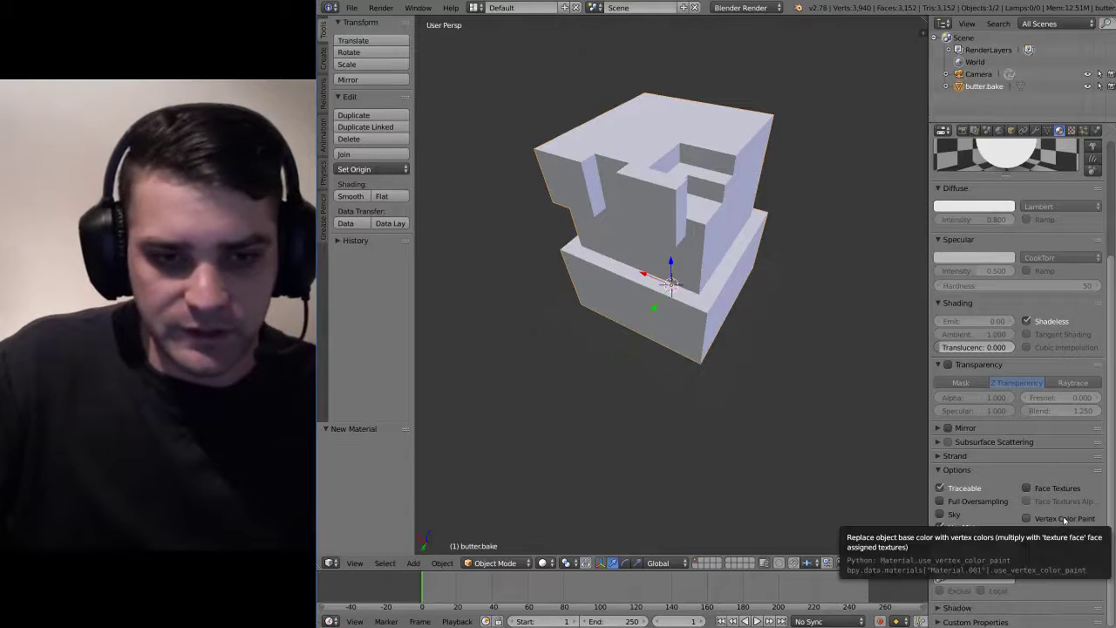
click(1027, 518)
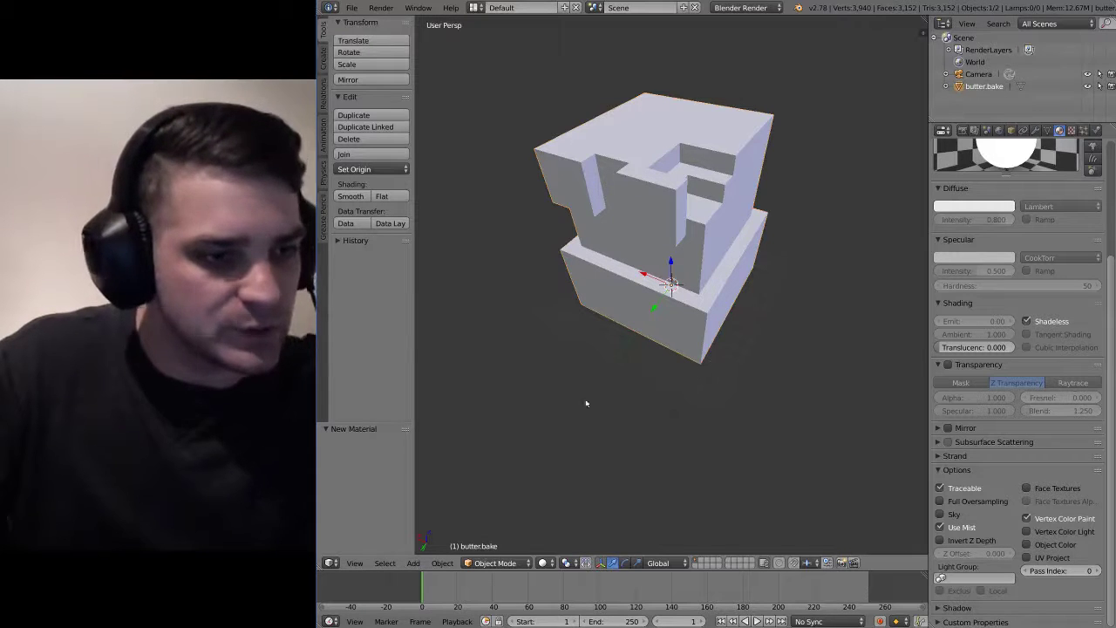
Switch the butter model to Vertex Paint mode and inspect its baked vertex colors from different angles
click(492, 562)
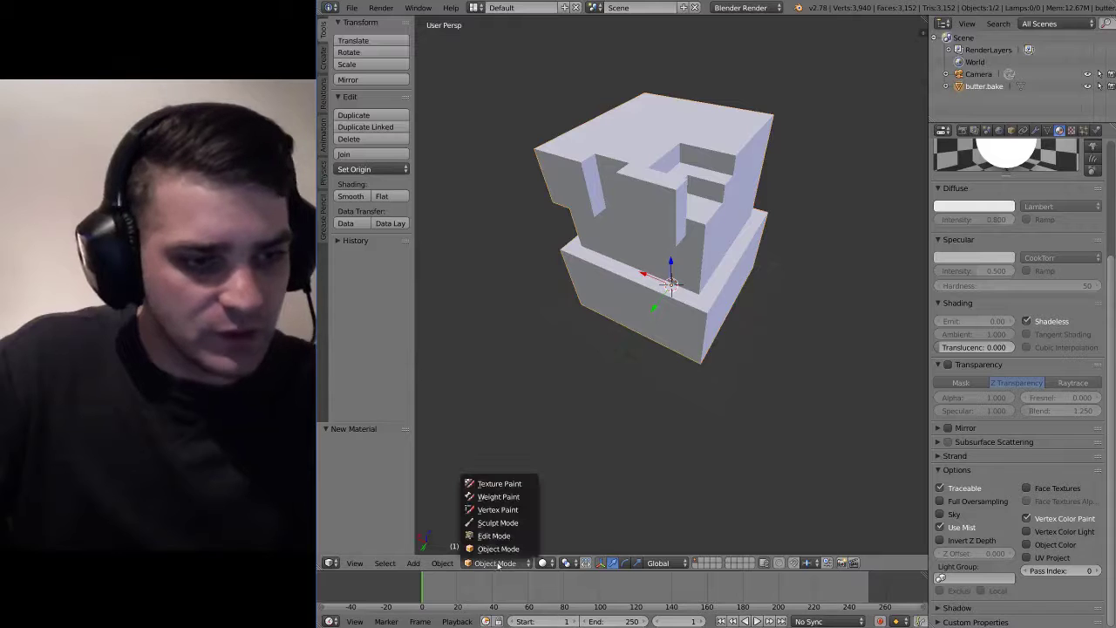
click(491, 512)
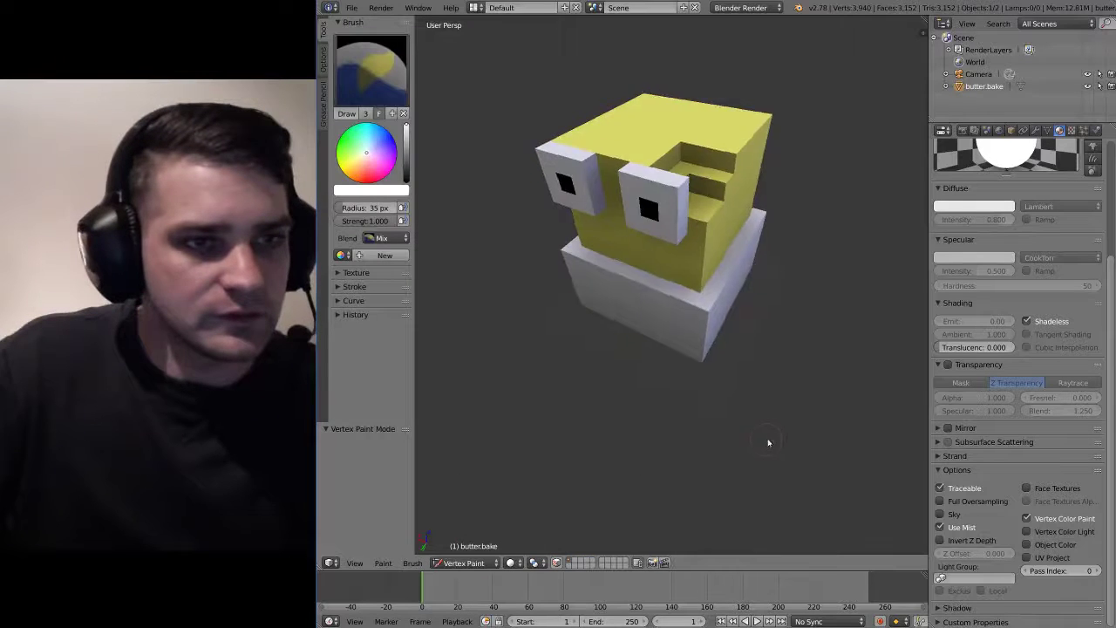
middle_drag(768, 442, 794, 355)
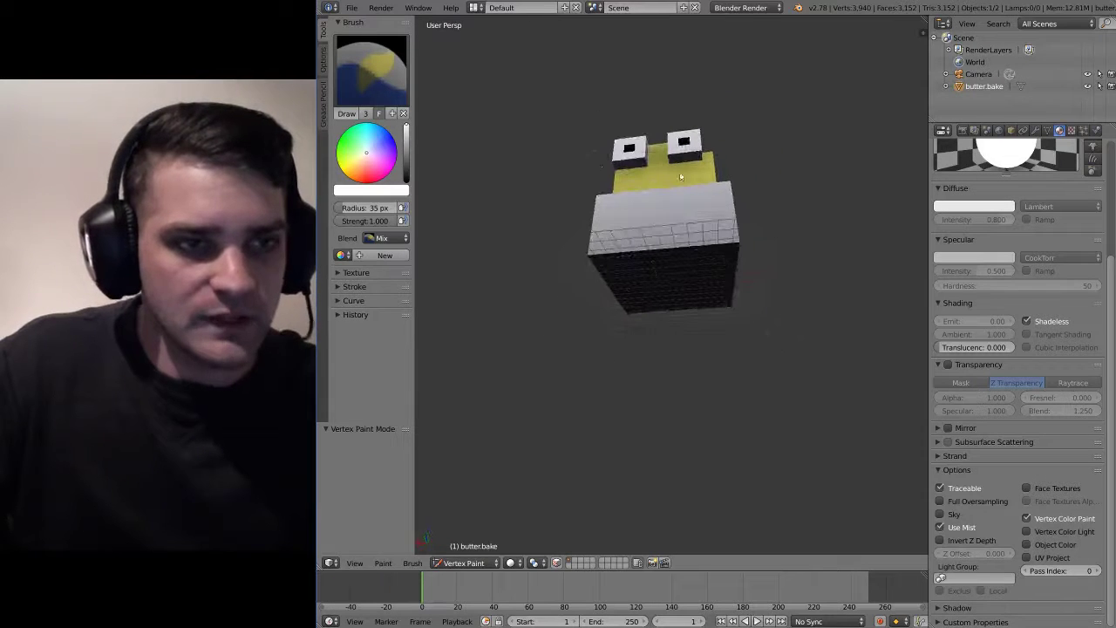
middle_drag(681, 177, 666, 273)
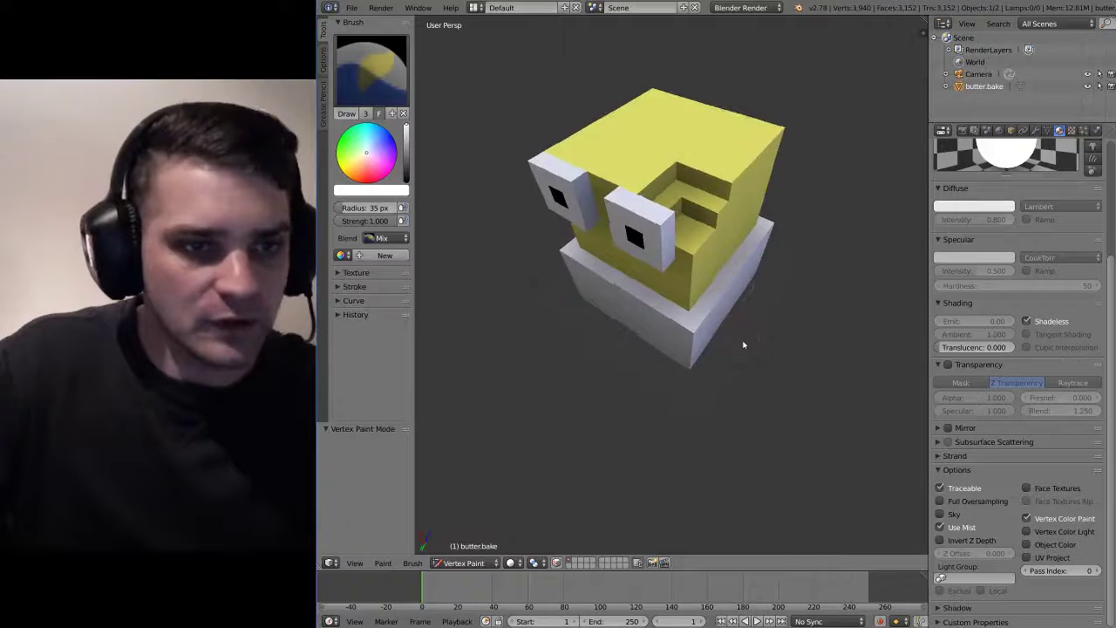
middle_drag(744, 344, 755, 315)
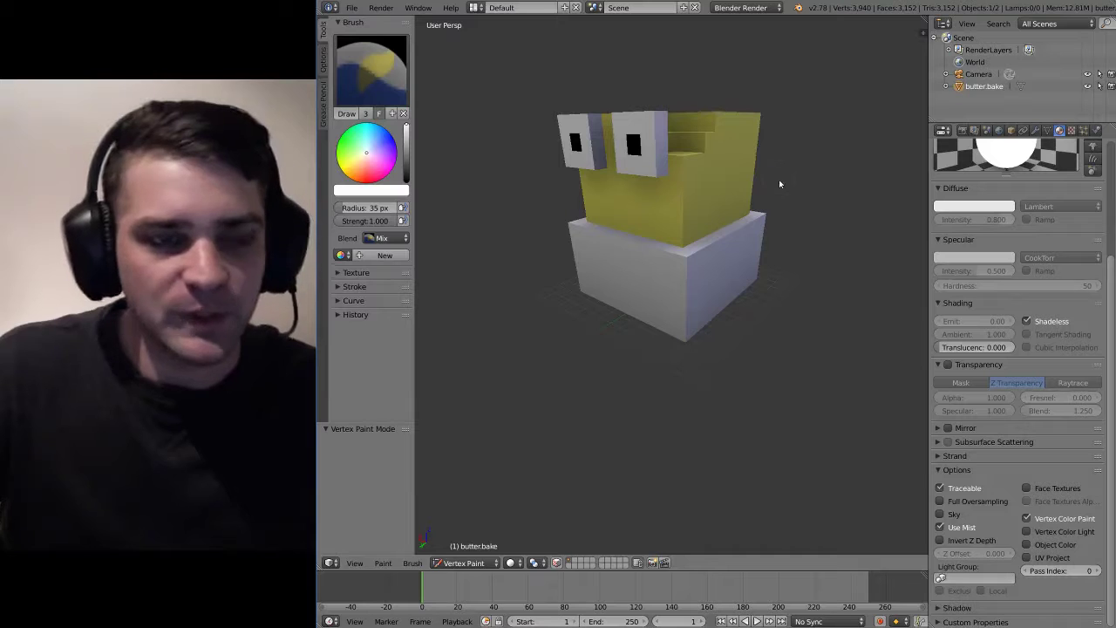
middle_drag(808, 210, 821, 228)
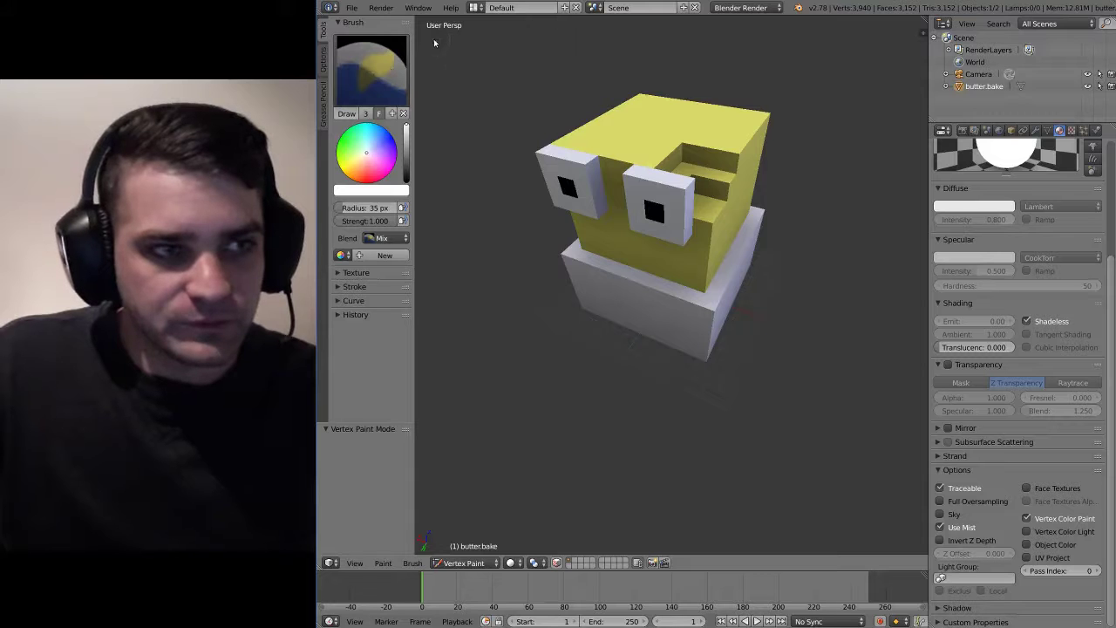
Start an FBX export and browse to the lock-n-loaf/Assets/FBX folder
click(352, 8)
mouse_move(380, 244)
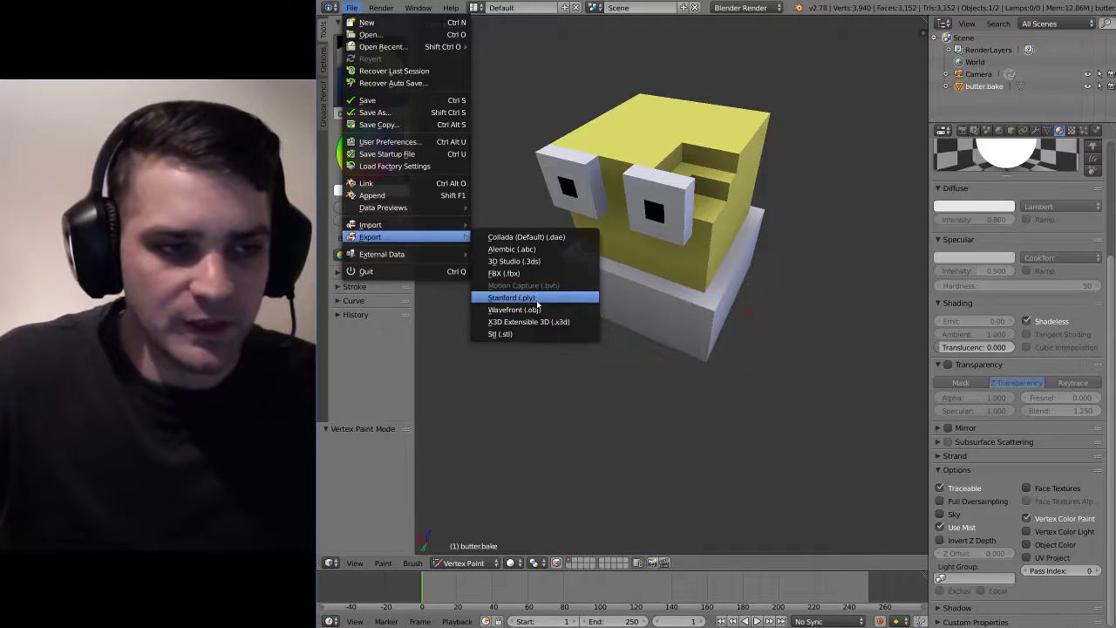
click(519, 273)
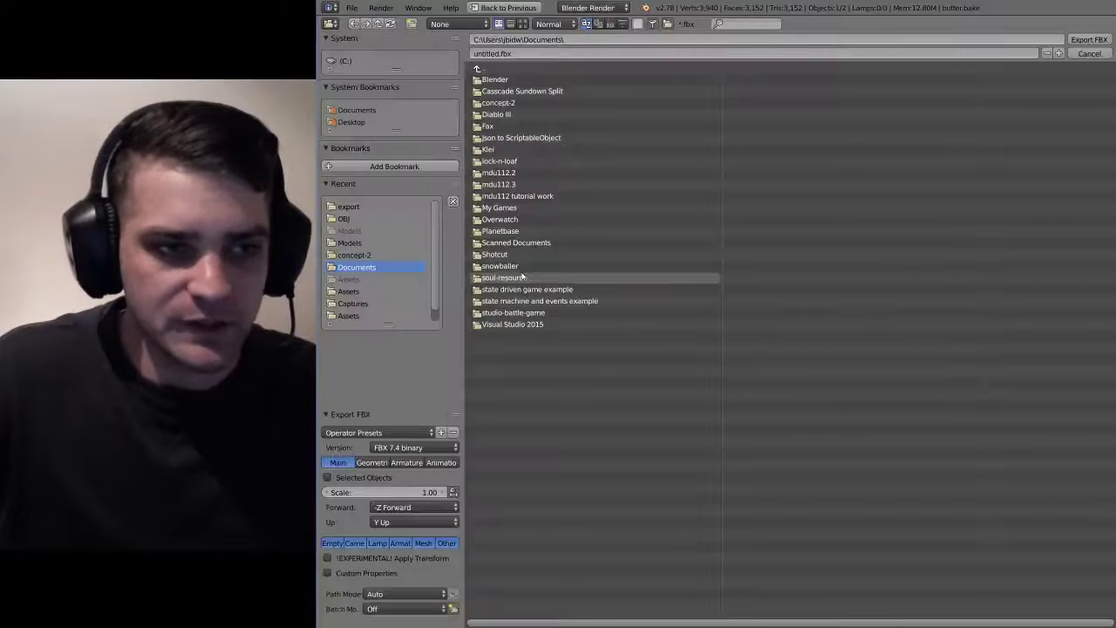
click(510, 161)
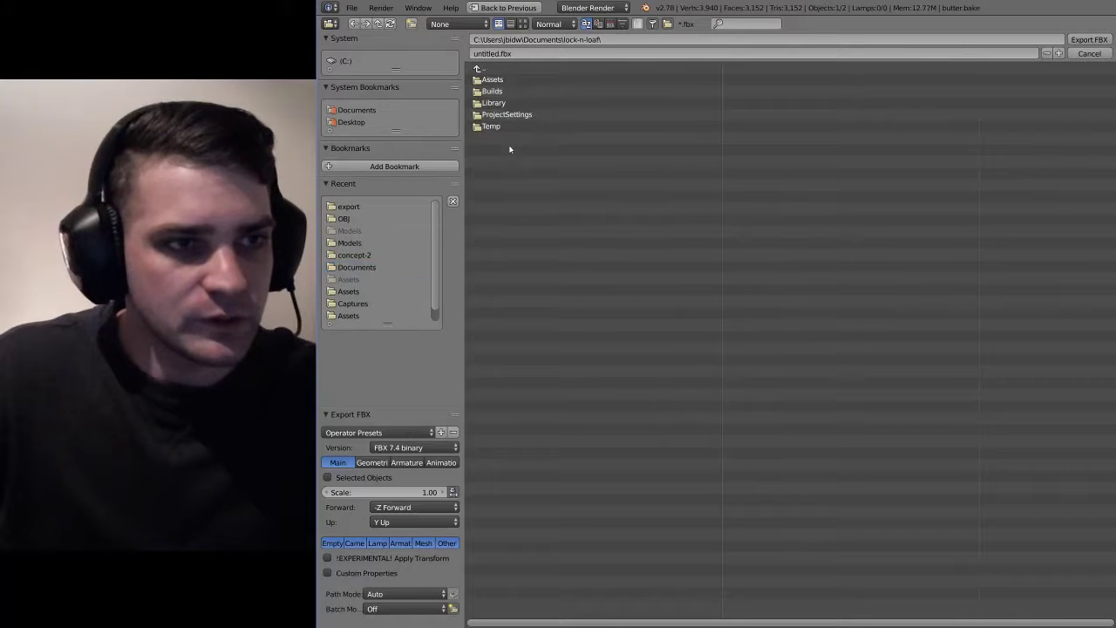
click(512, 81)
click(506, 91)
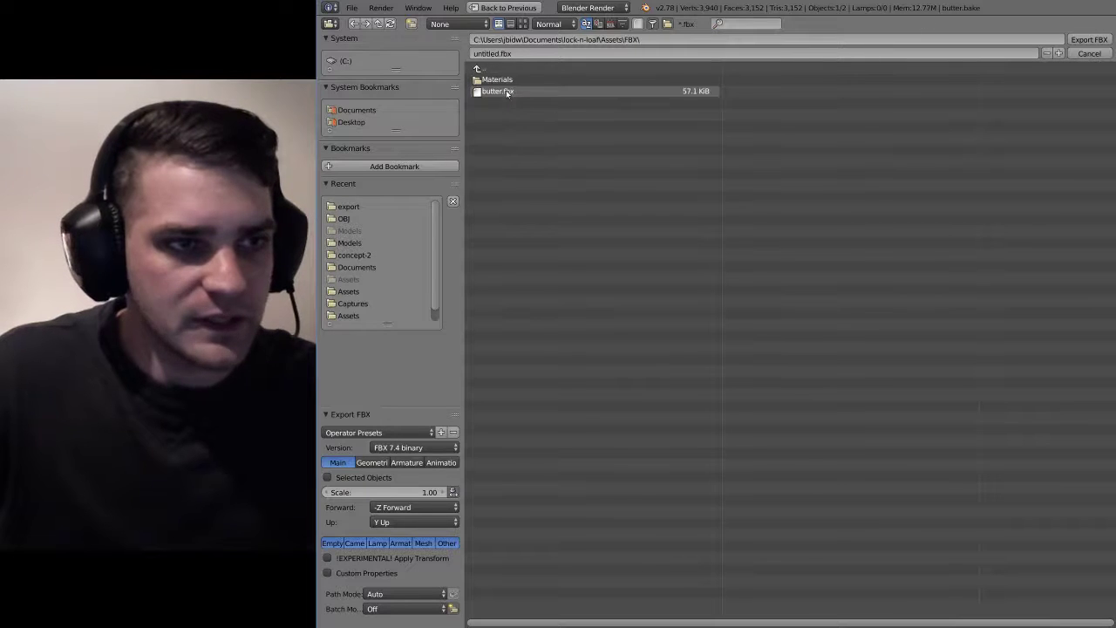
Name the export file butter2.fbx and export the model
click(513, 54)
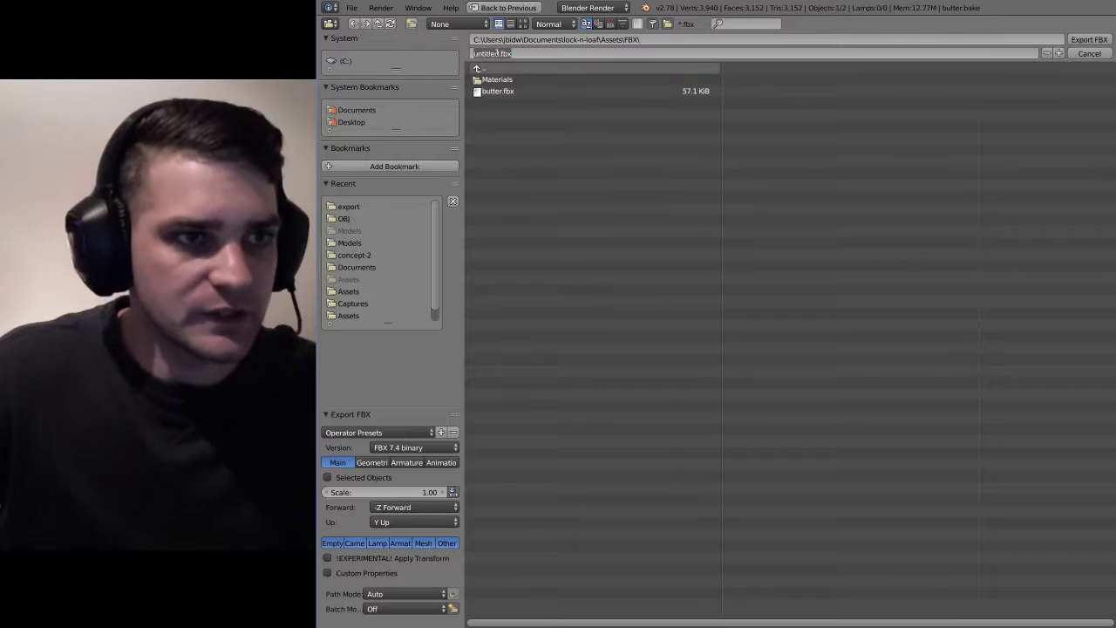
click(499, 54)
double_click(487, 54)
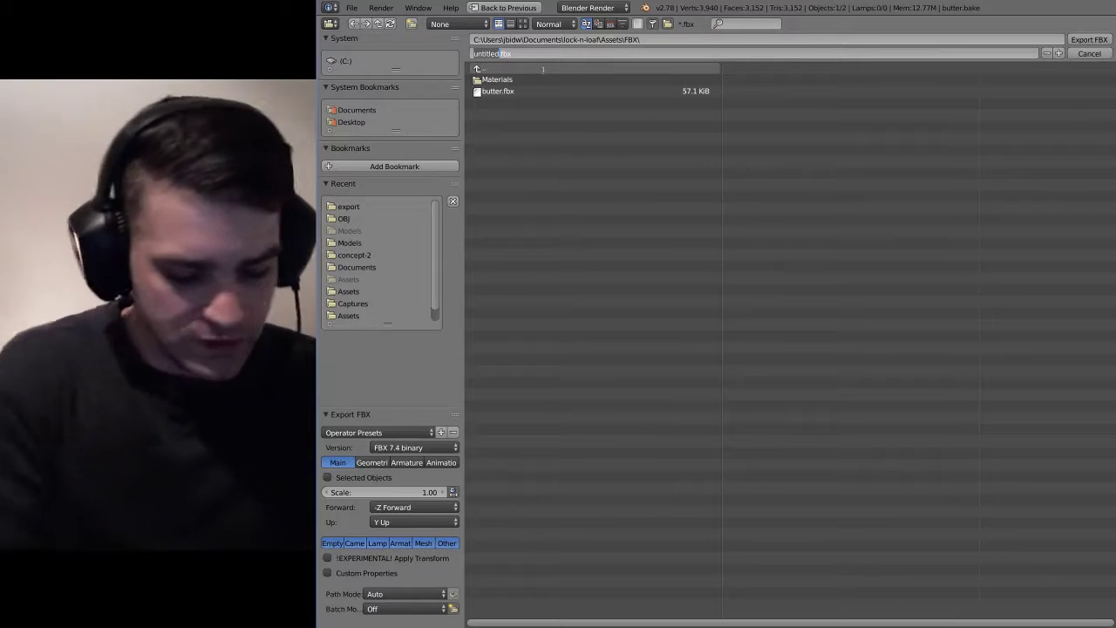
text(butter2)
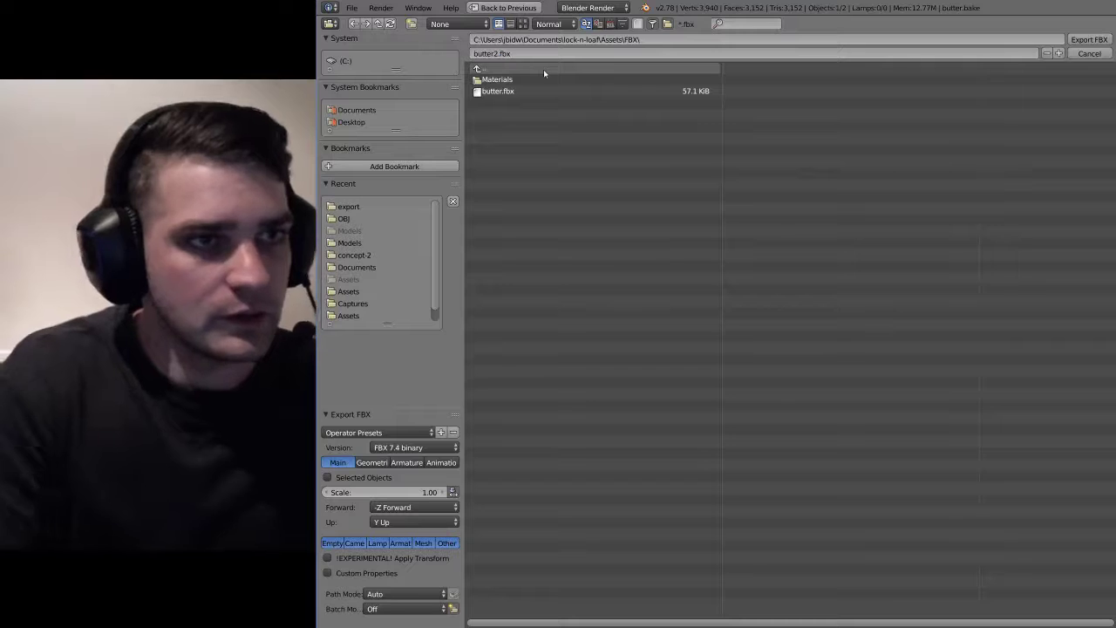
click(1085, 40)
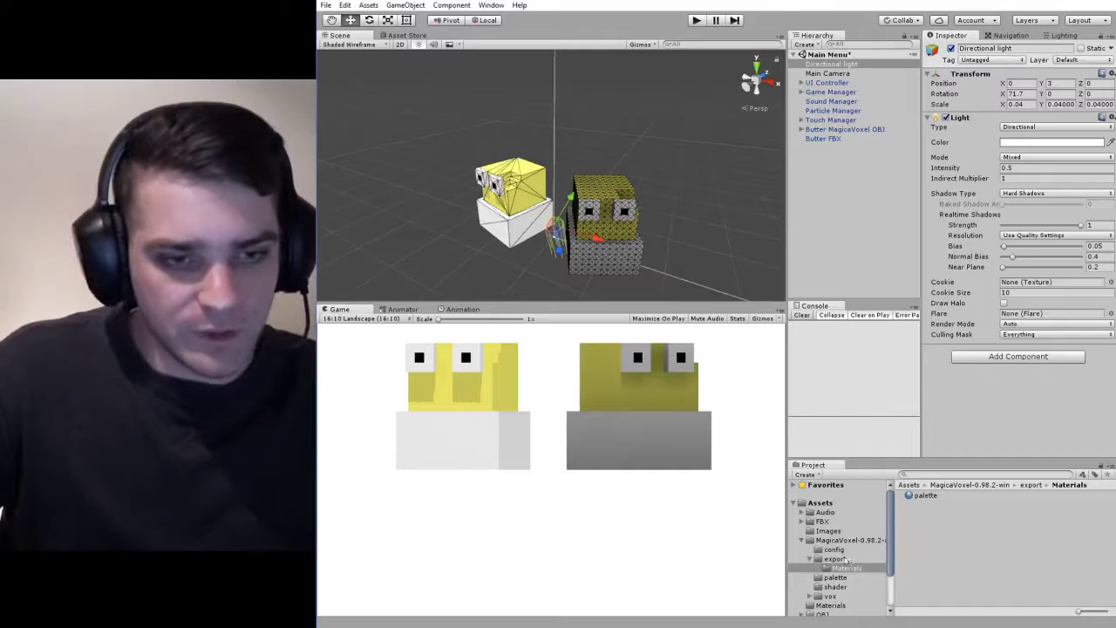
In Unity, add butter2 from the FBX folder to the scene and move it along X to about 23.22
click(839, 521)
drag(933, 514, 837, 202)
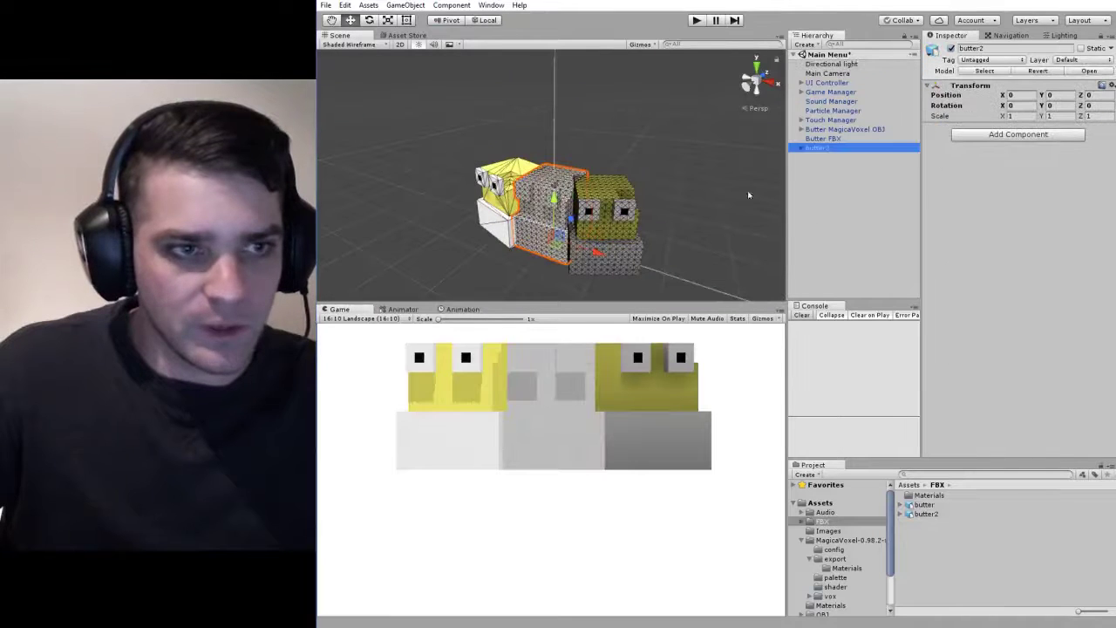
drag(593, 258, 629, 172)
scroll(629, 169, up, 3)
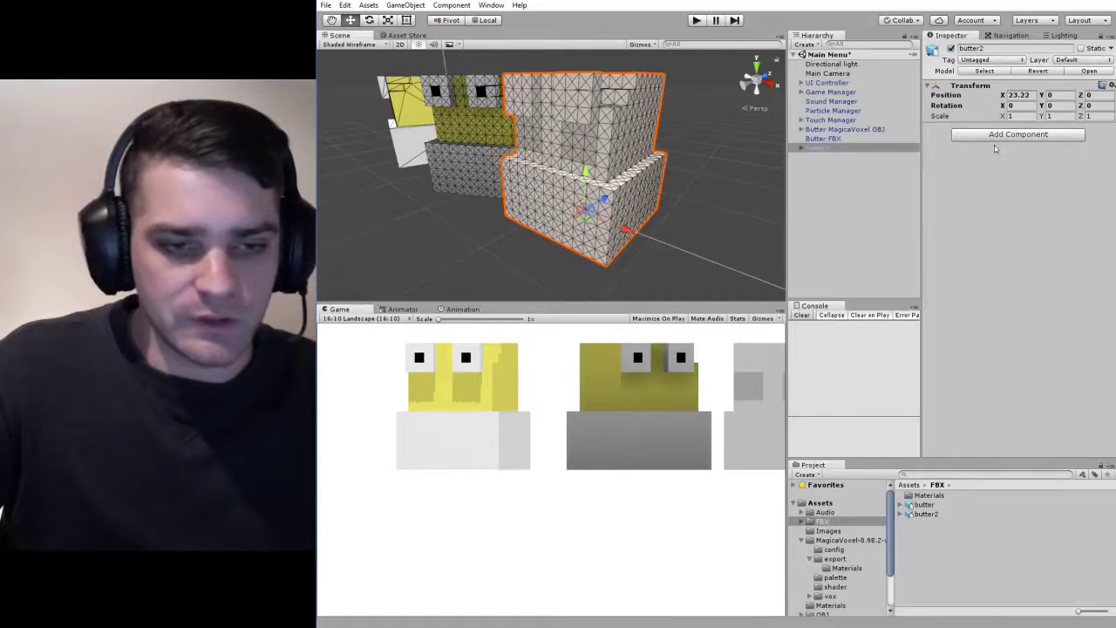
Create a new surface shader in the project's Assets/Shaders folder
scroll(839, 580, down, 3)
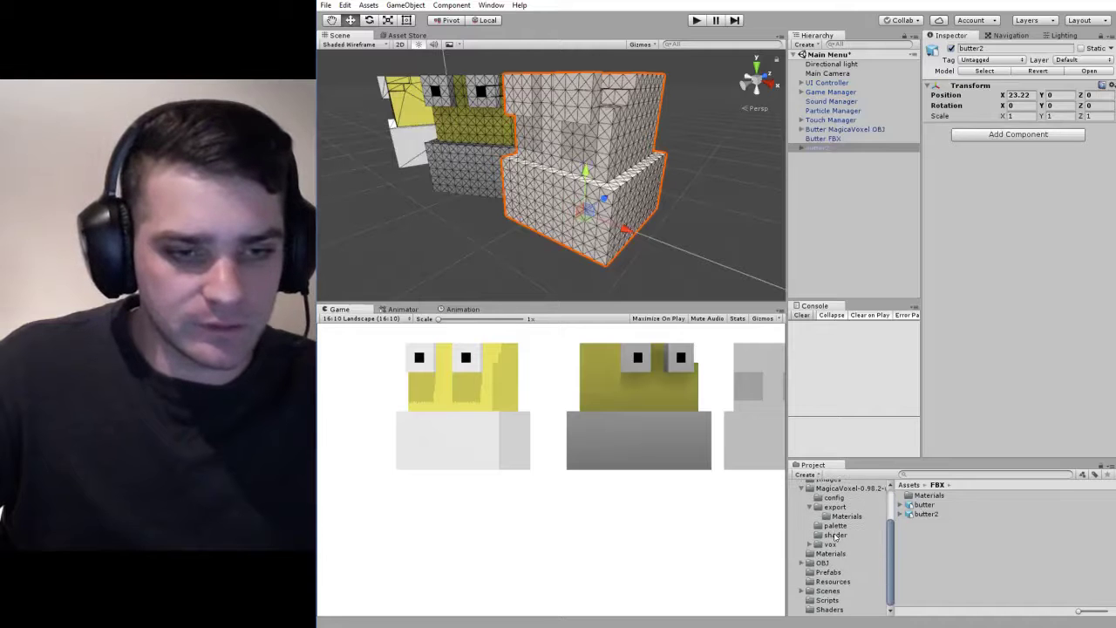
click(831, 608)
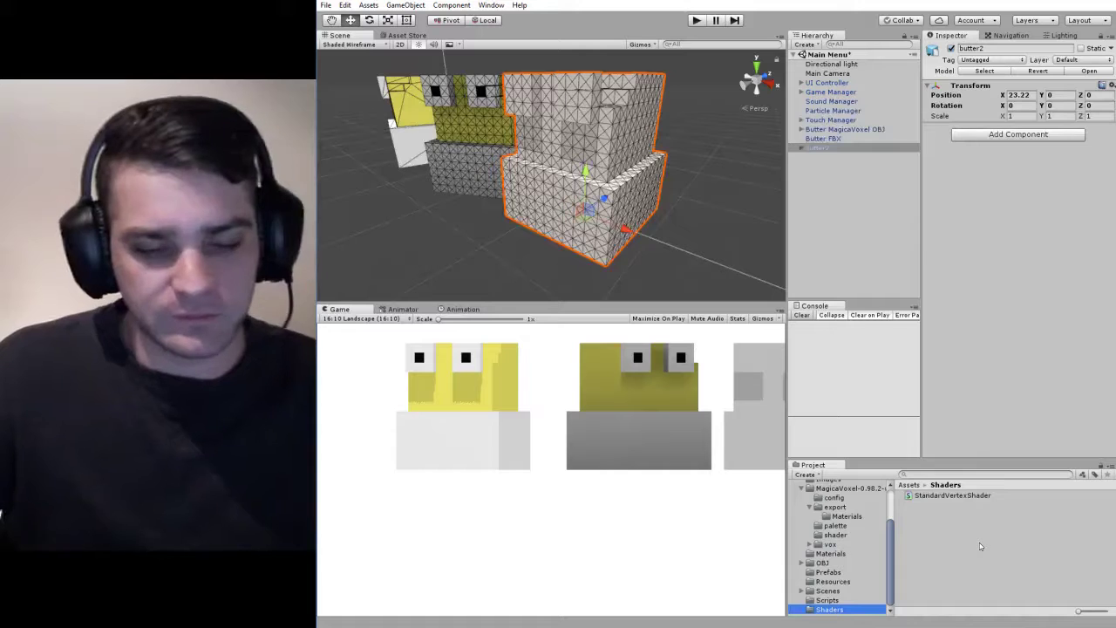
right_click(927, 495)
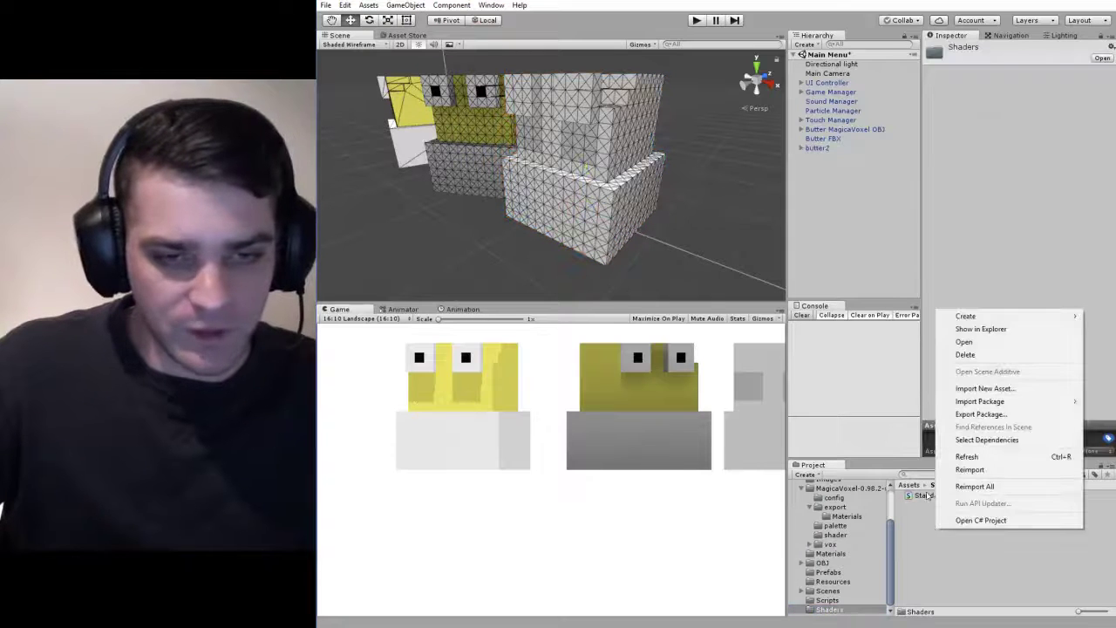
mouse_move(991, 320)
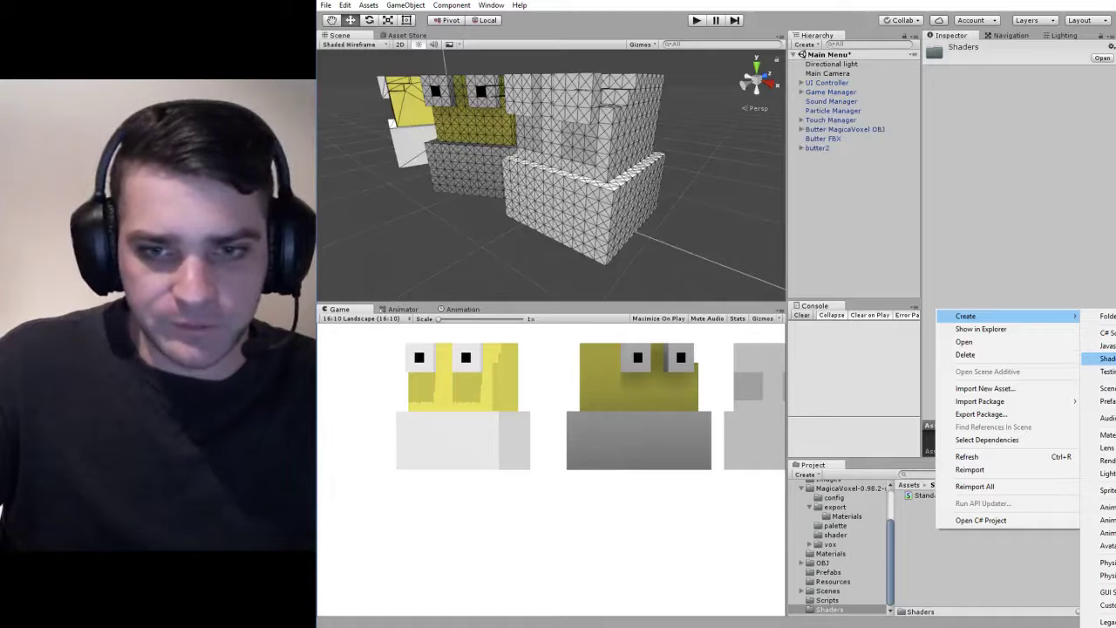
click(1107, 358)
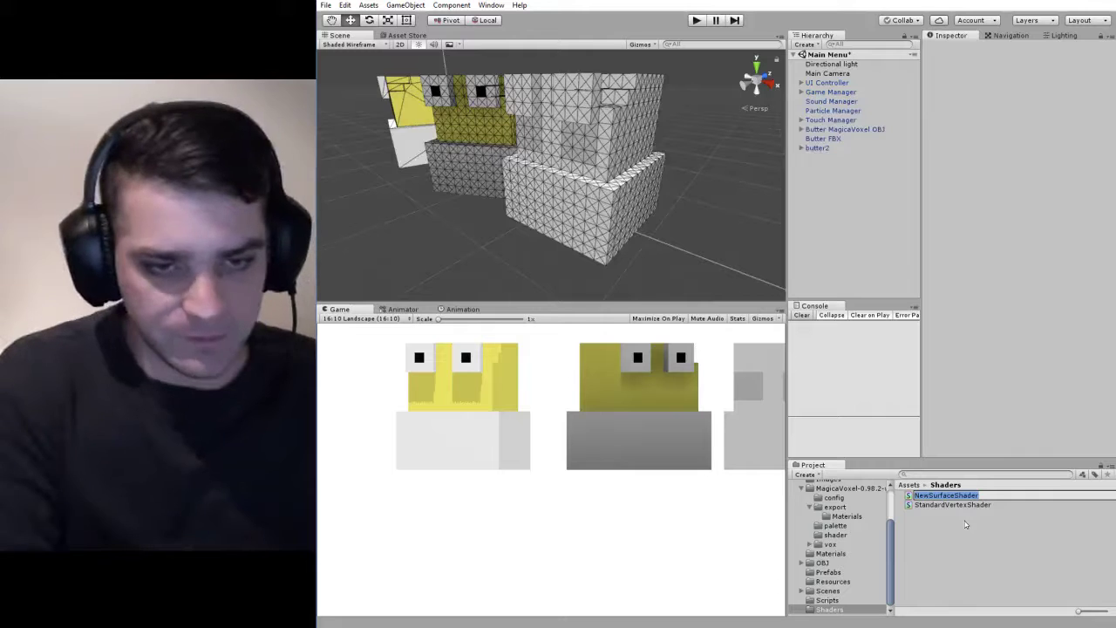
Name the new shader SimpleVertex
text(Vertex)
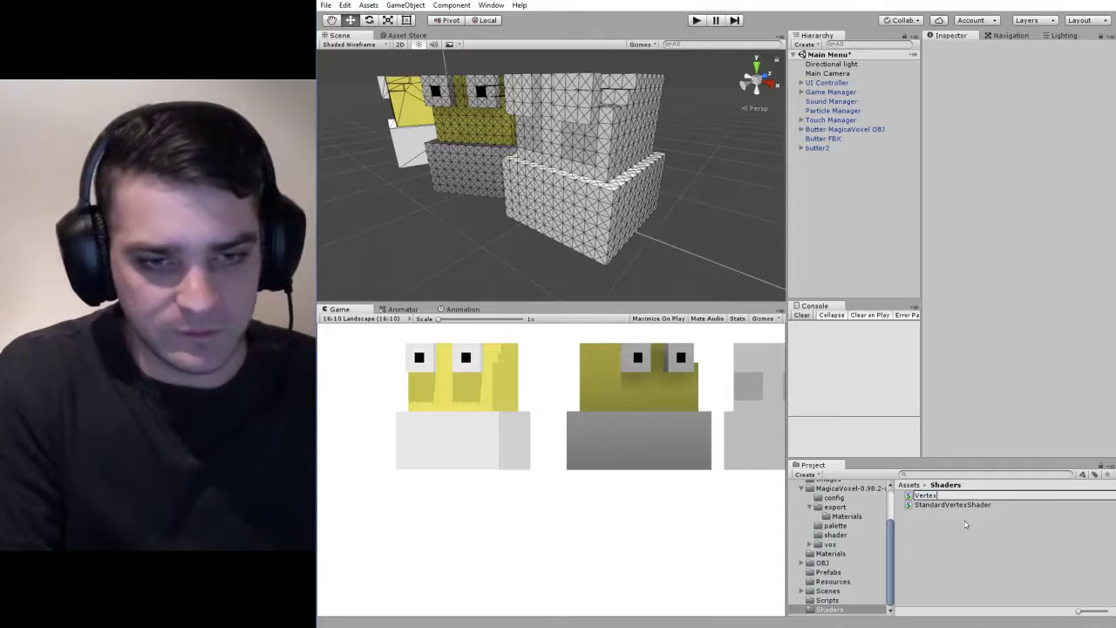
key(BackSpace)
key(BackSpace)
key(BackSpace)
key(BackSpace)
text(S)
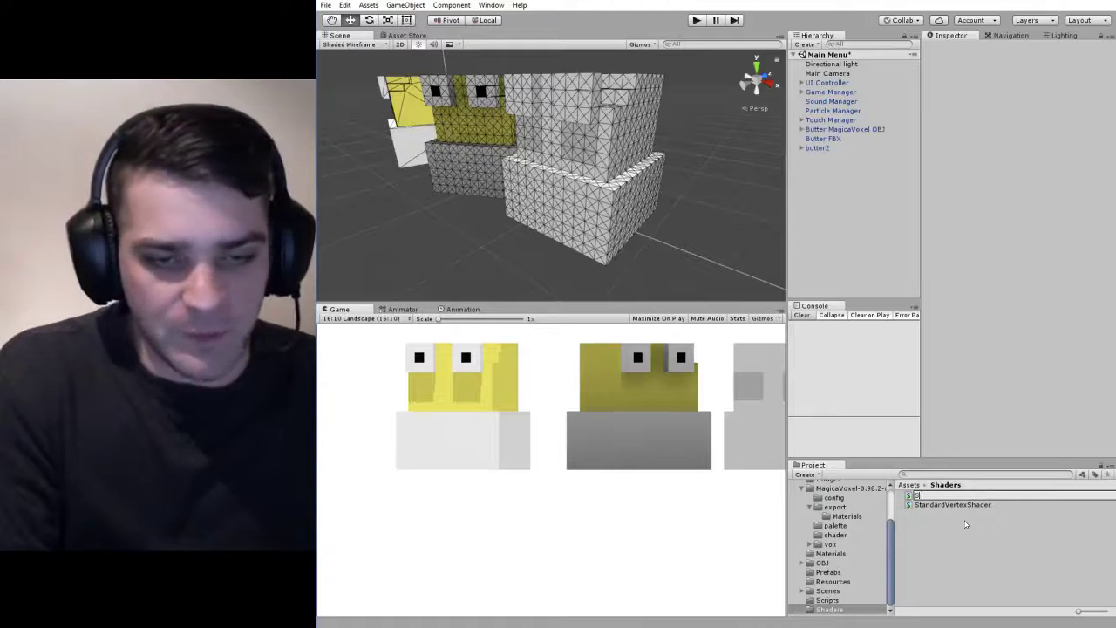
text(imple)
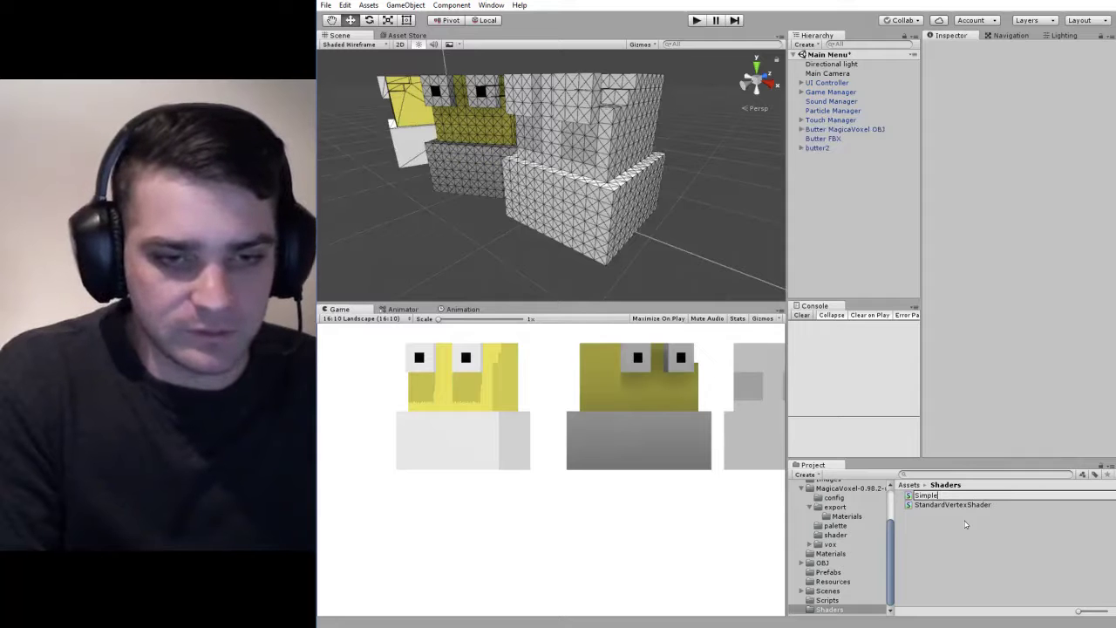
text(Verte)
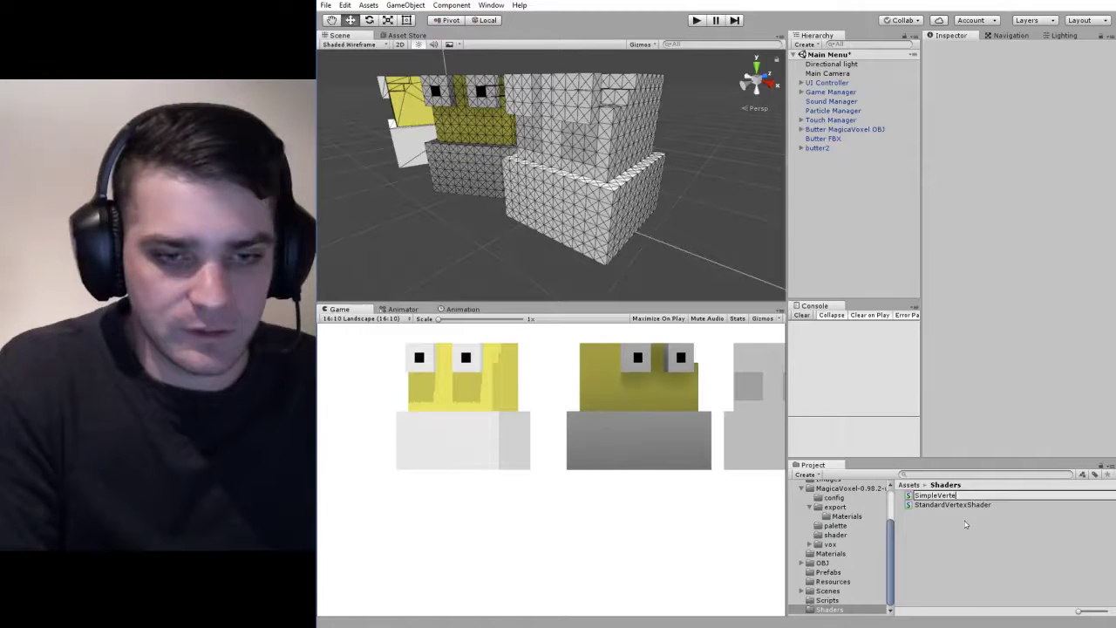
text(x)
key(Return)
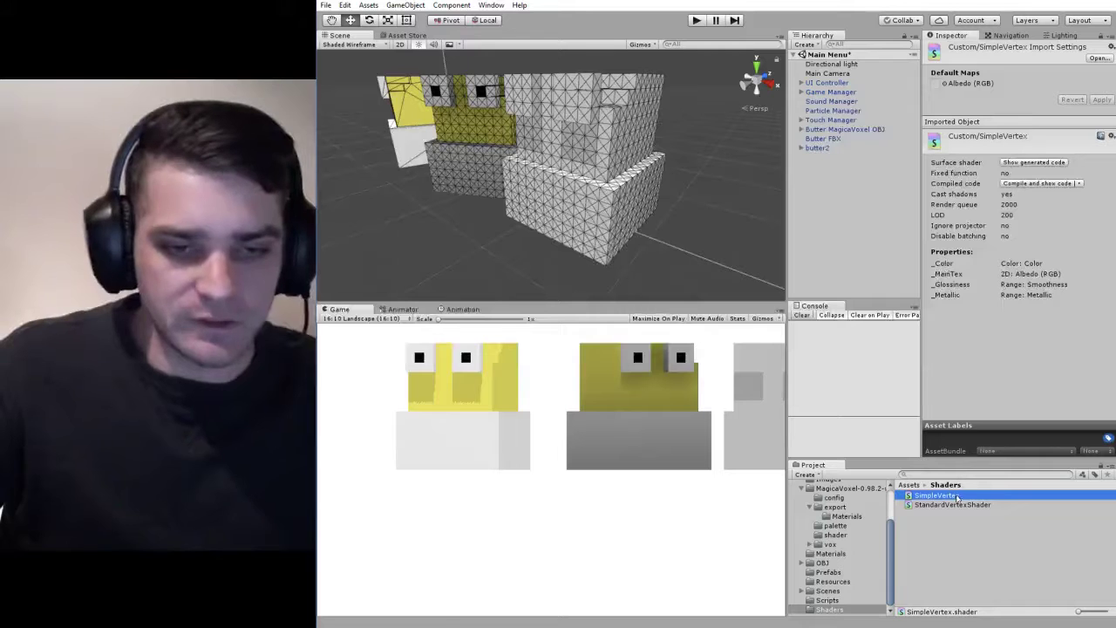
Open the SimpleVertex shader's code in Visual Studio
double_click(933, 496)
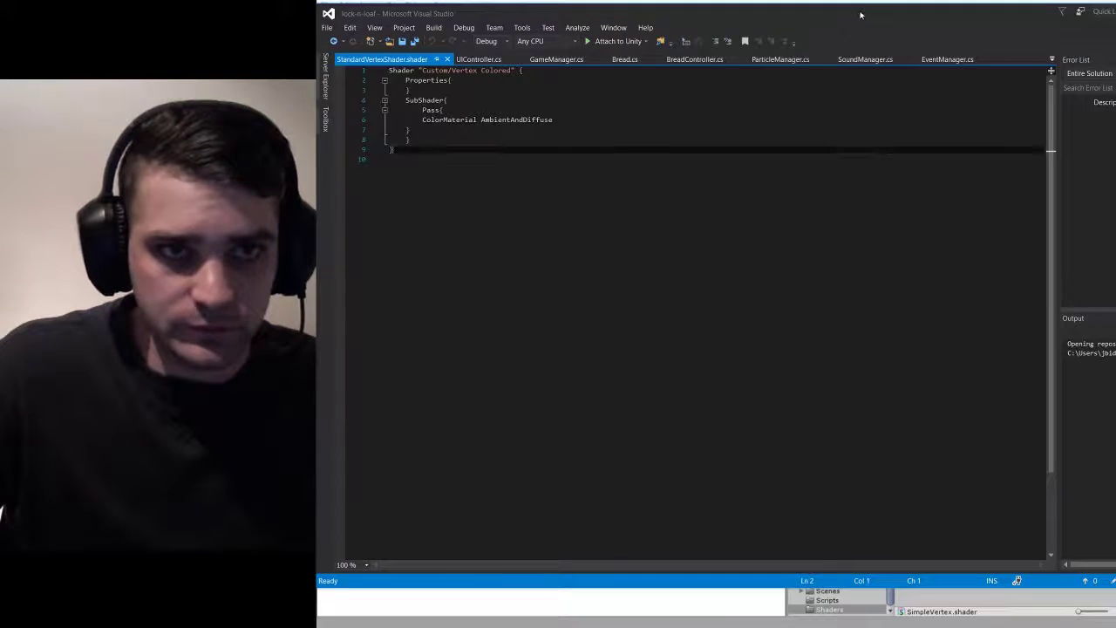
drag(861, 15, 698, 2)
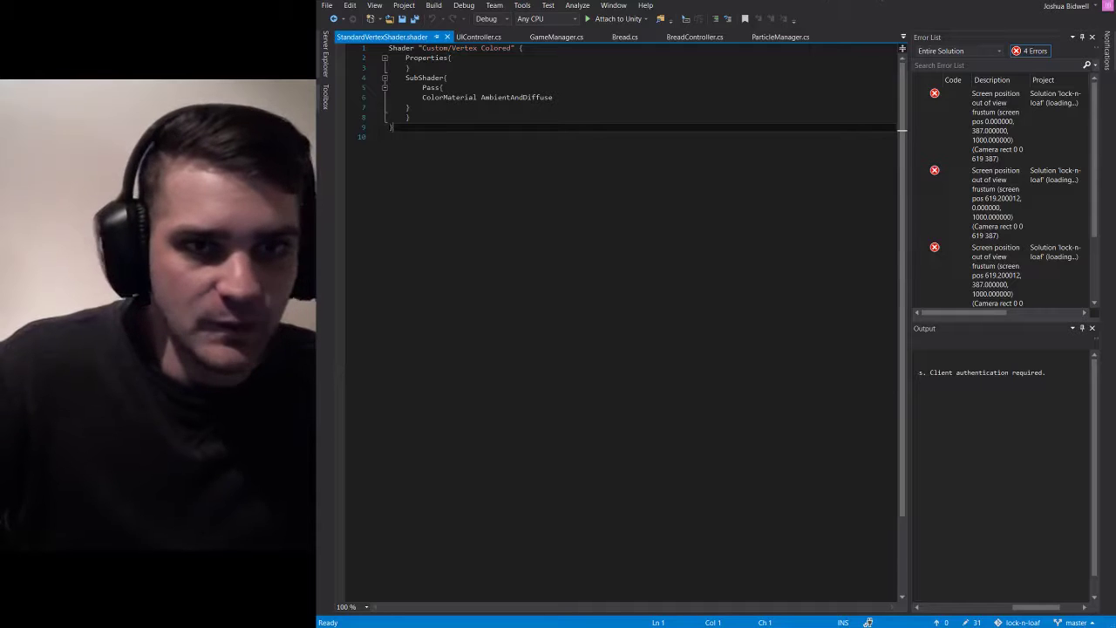
click(1066, 2)
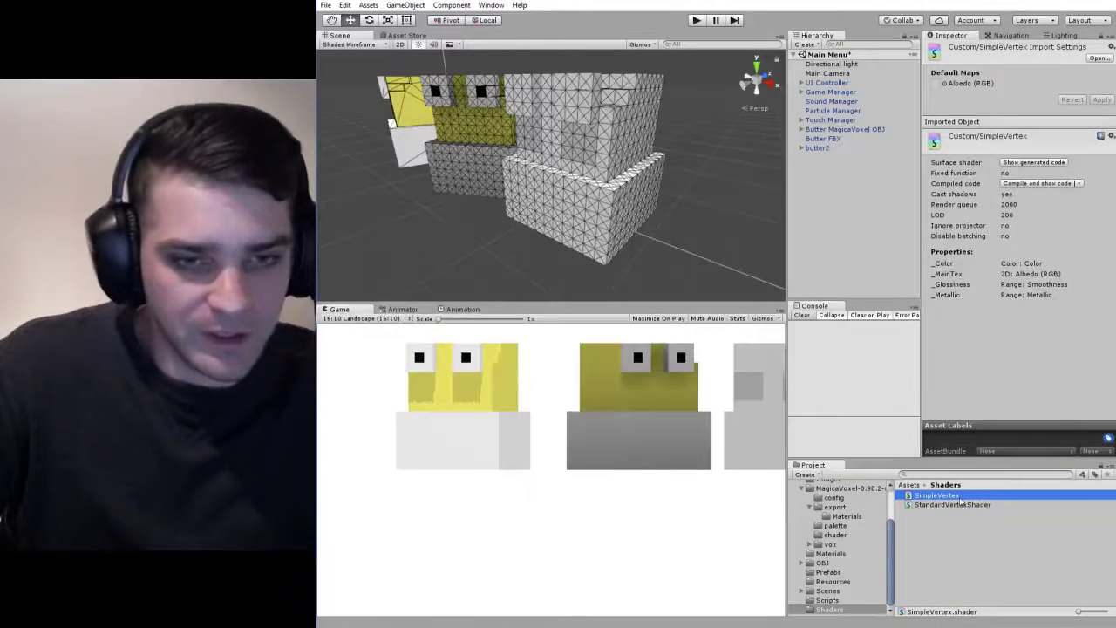
double_click(951, 495)
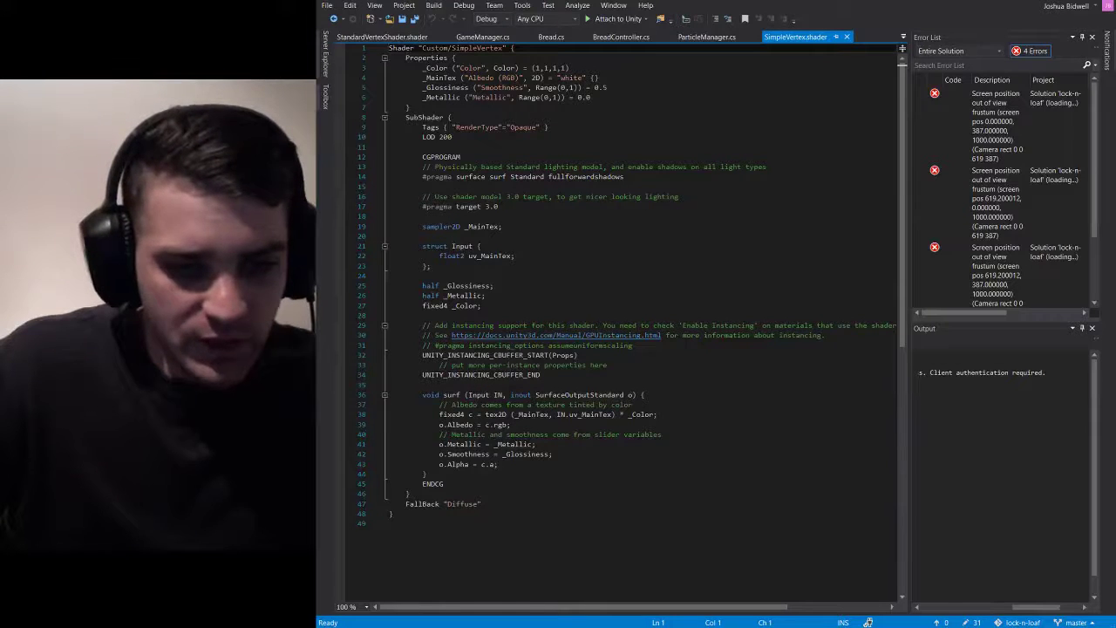
Switch to the Unity Answers page in the browser and copy the whole "Custom/Vertex Colored" shader code from the best answer
key(alt+Tab)
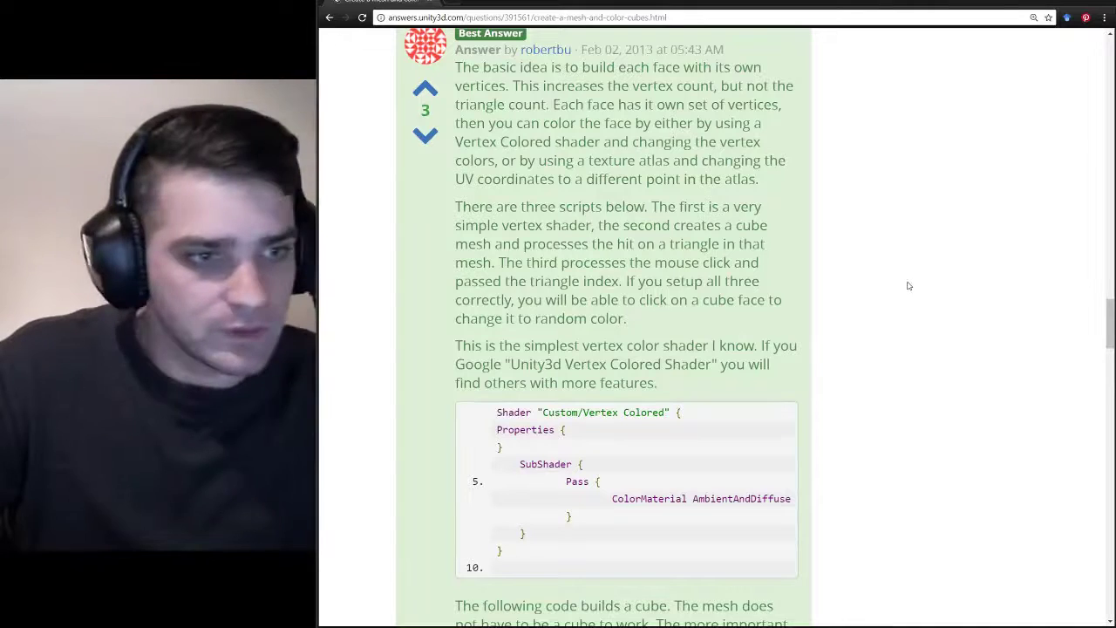
mouse_move(553, 55)
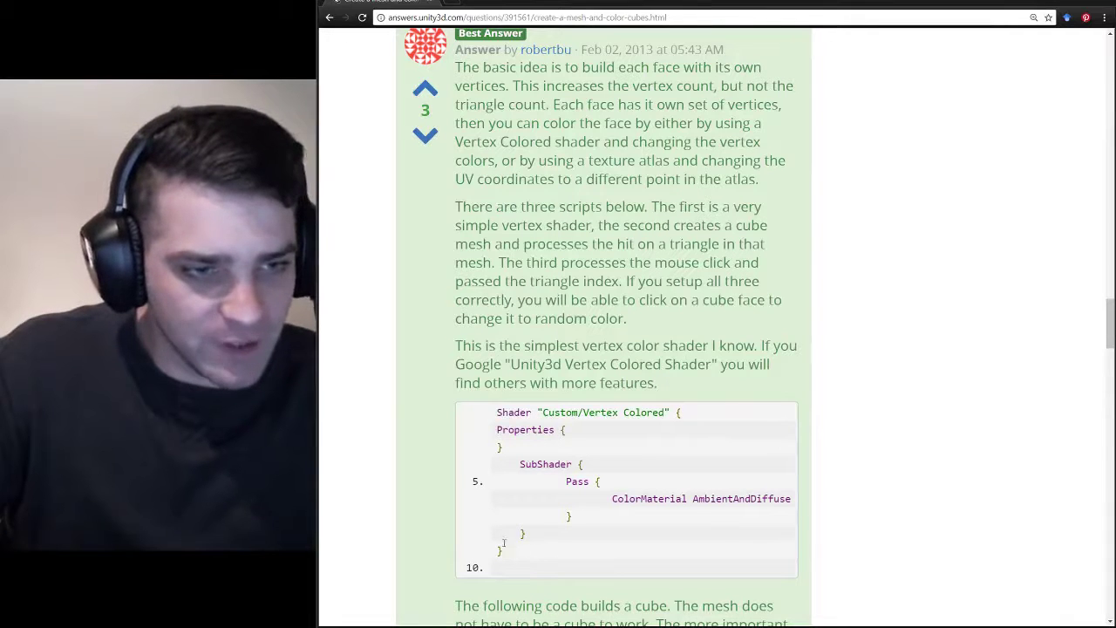
drag(518, 554, 485, 410)
right_click(537, 429)
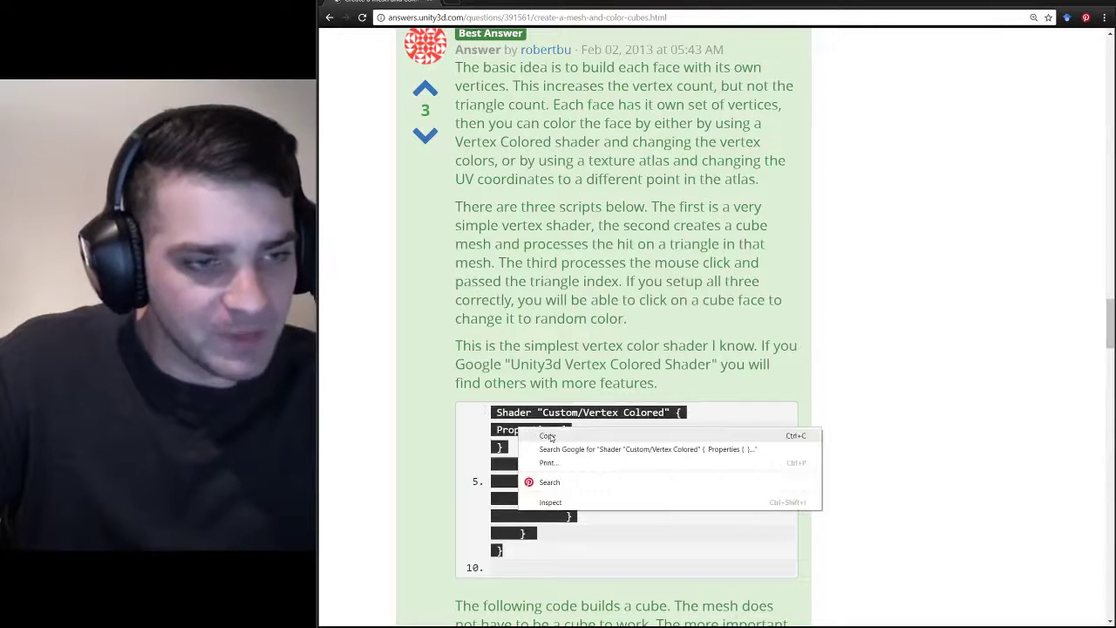
click(549, 434)
In Visual Studio, replace all code in SimpleVertex.shader with the copied "Custom/Vertex Colored" shader and save the file
key(alt+Tab)
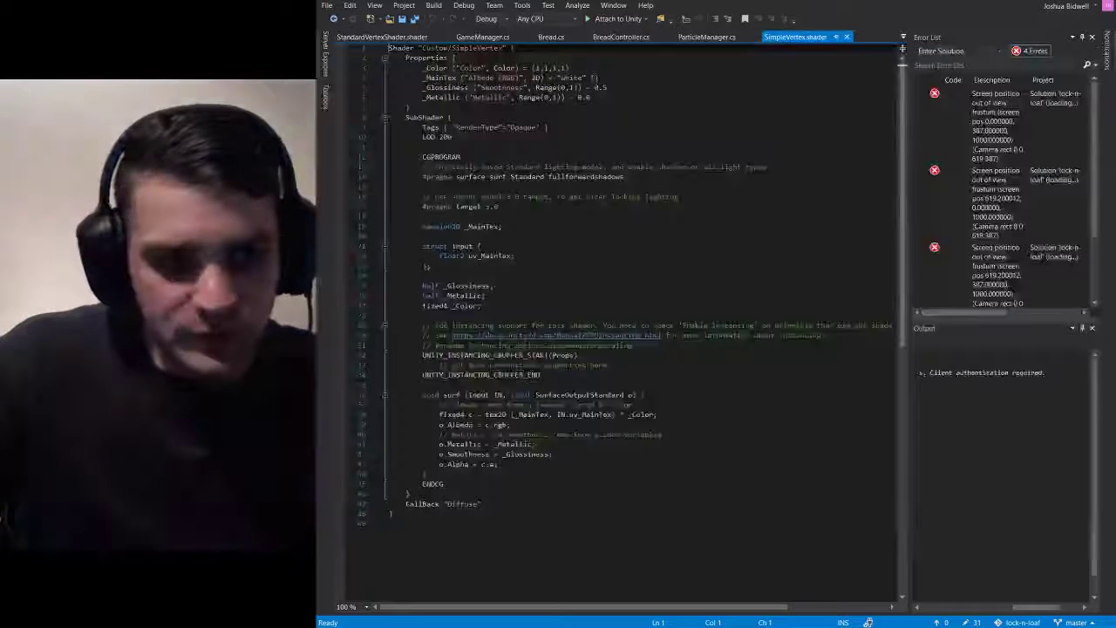
key(ctrl+a)
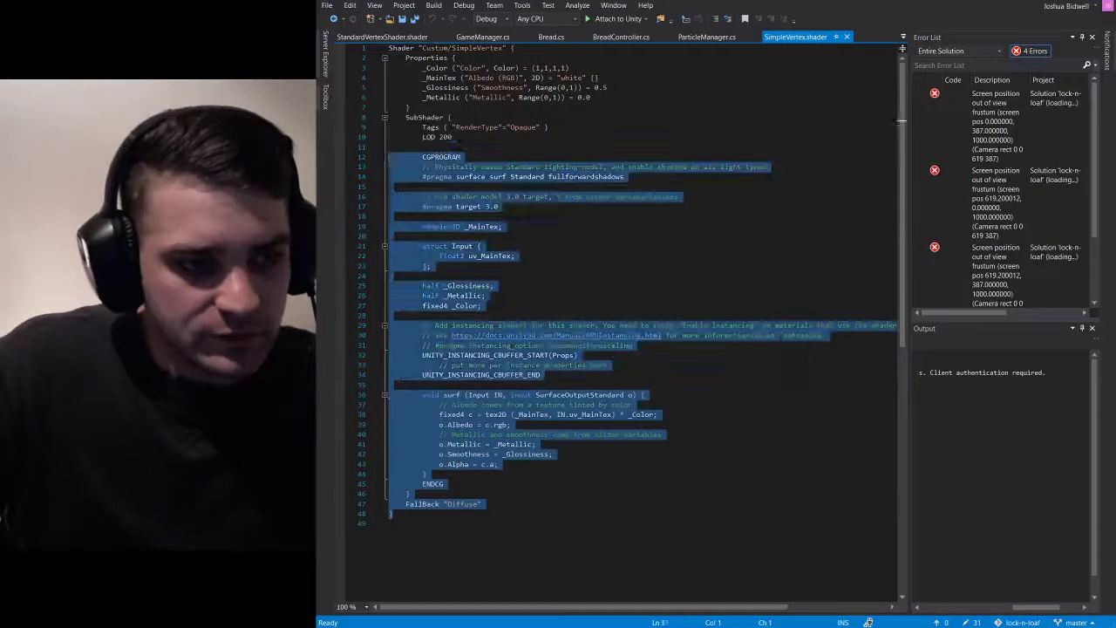
text(Shader "Custom/Vertex Colored" { 	Properties{ 	} 	SubShader{ 		Pass{ 		ColorMaterial AmbientAndDiffuse 	} 	} })
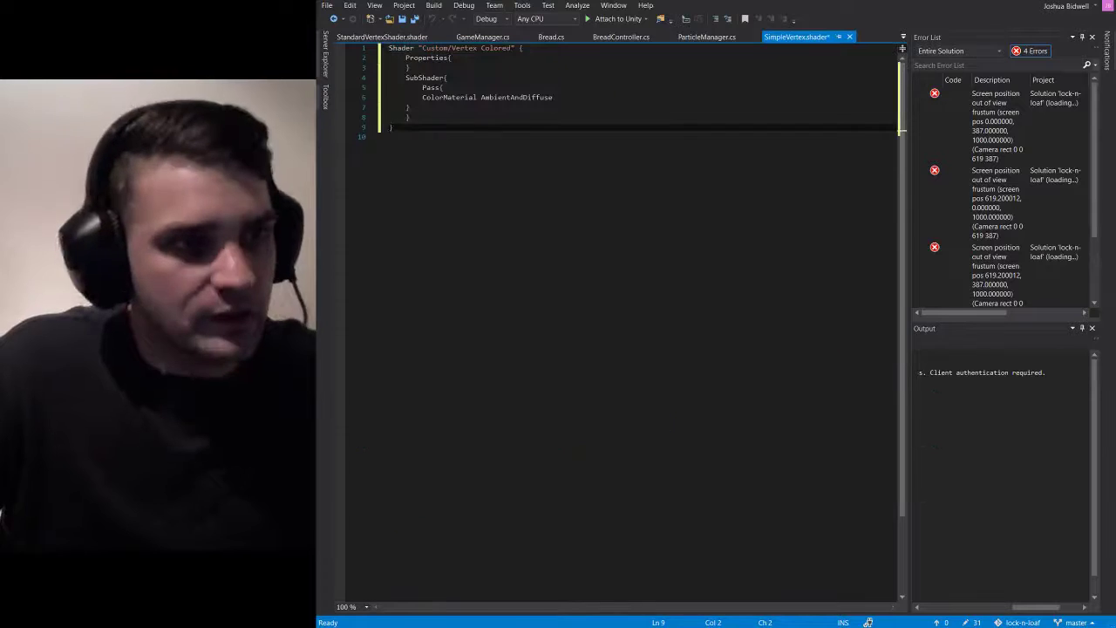
key(ctrl+s)
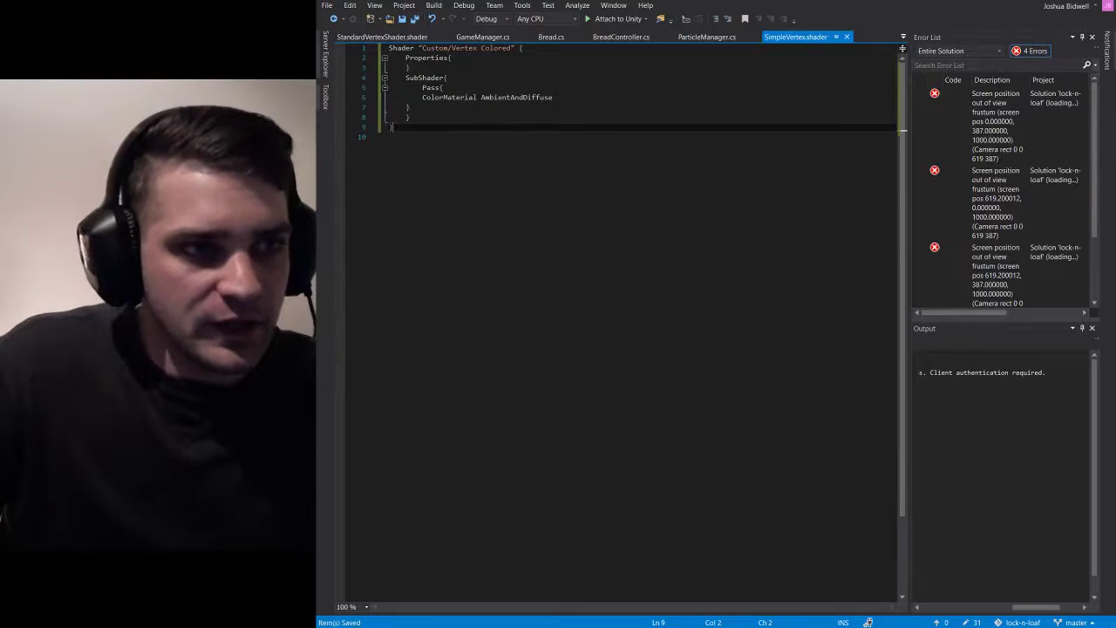
Back in Unity, delete the Camera child object of butter2, accepting that the prefab instance breaks
click(875, 624)
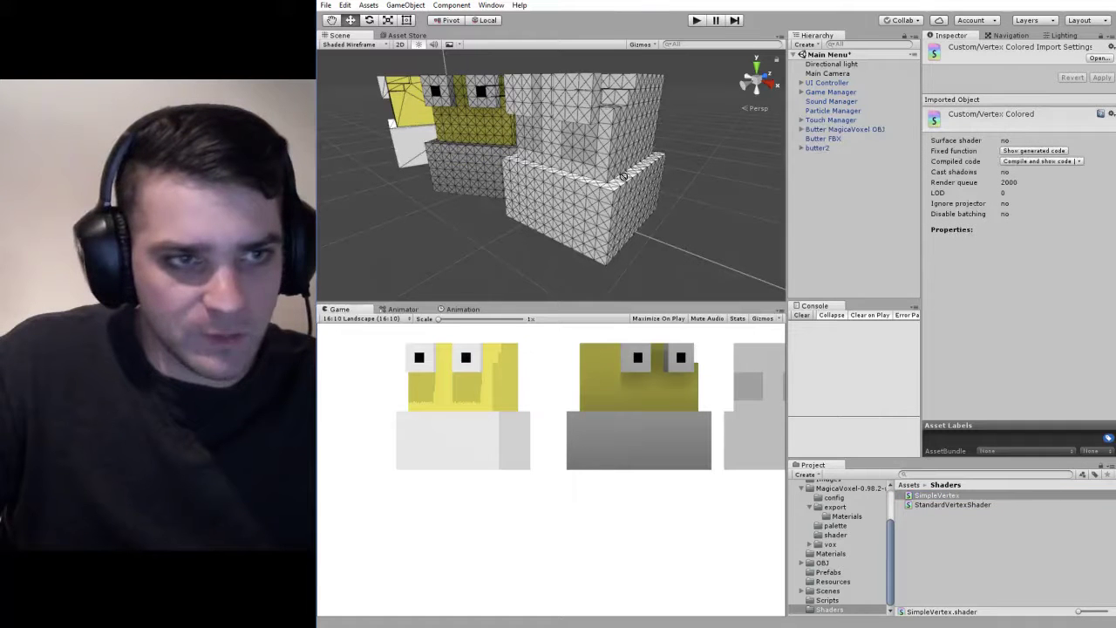
click(825, 148)
click(799, 149)
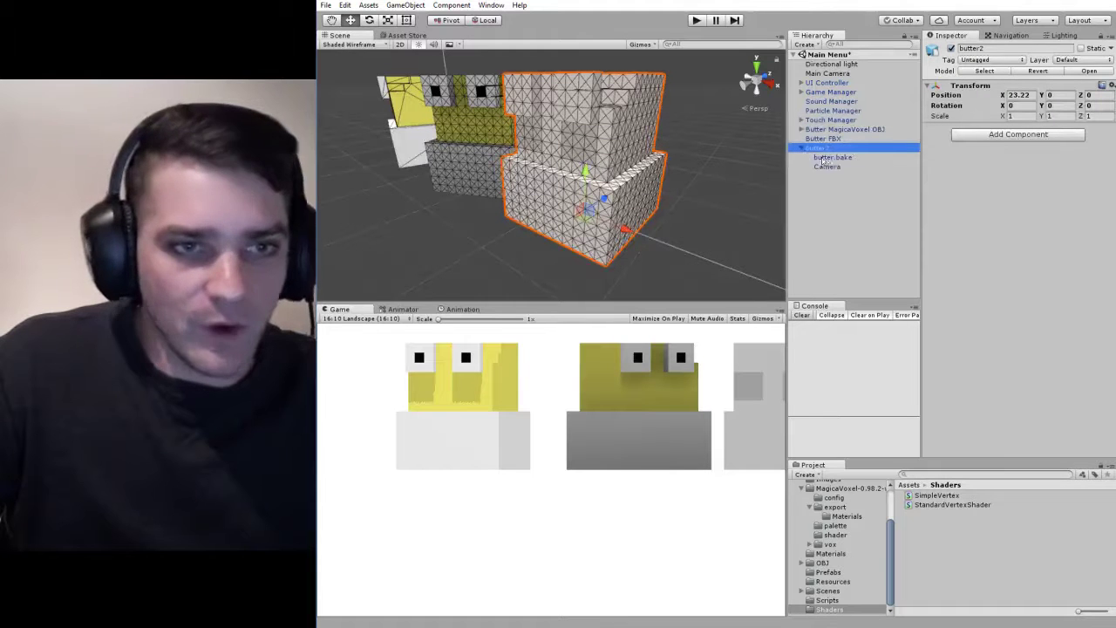
click(833, 158)
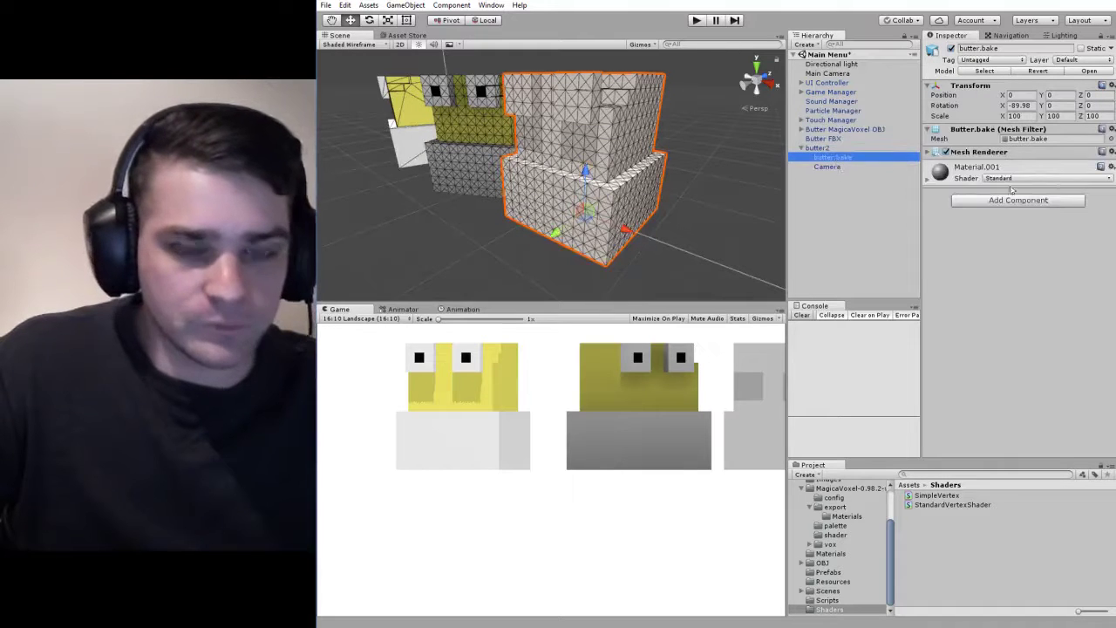
click(842, 170)
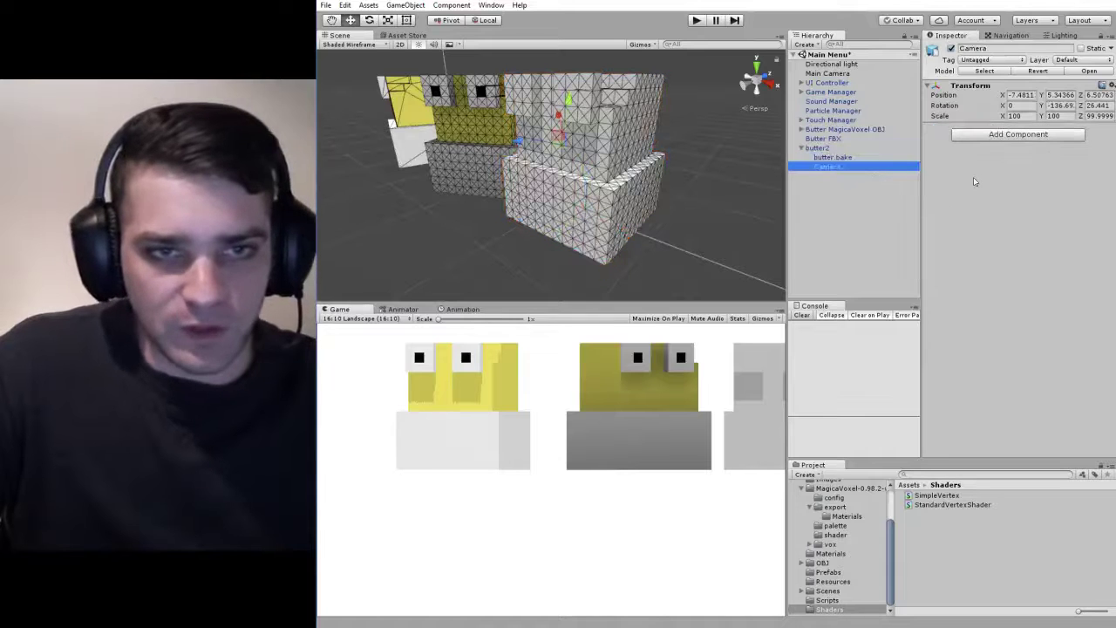
key(Delete)
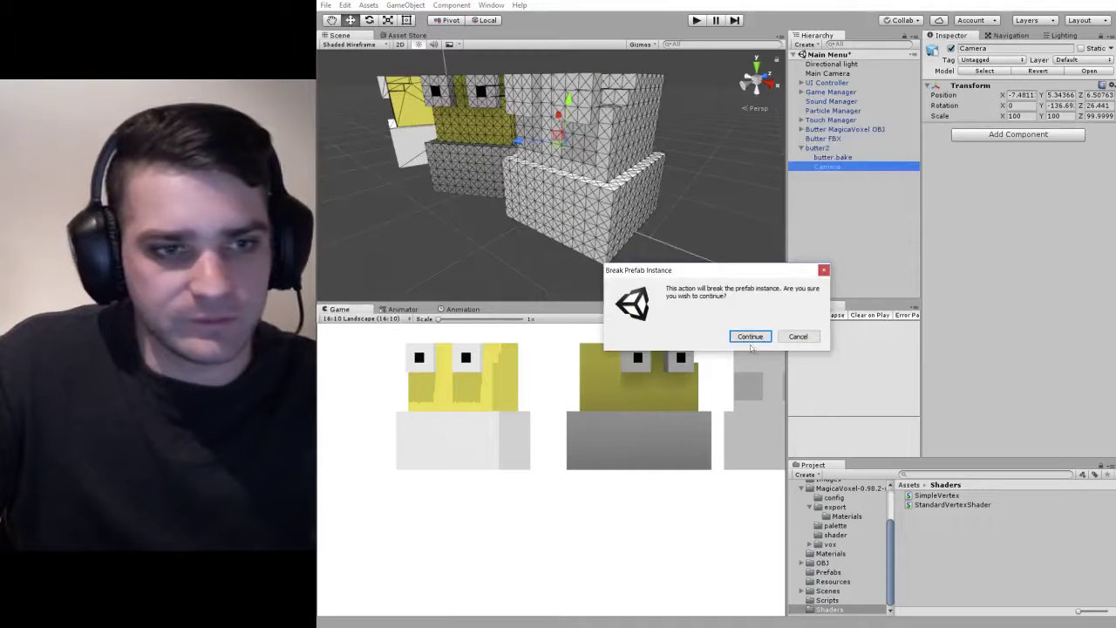
key(Return)
Assign the Custom/Vertex Colored shader to the material of butter.bake
click(857, 158)
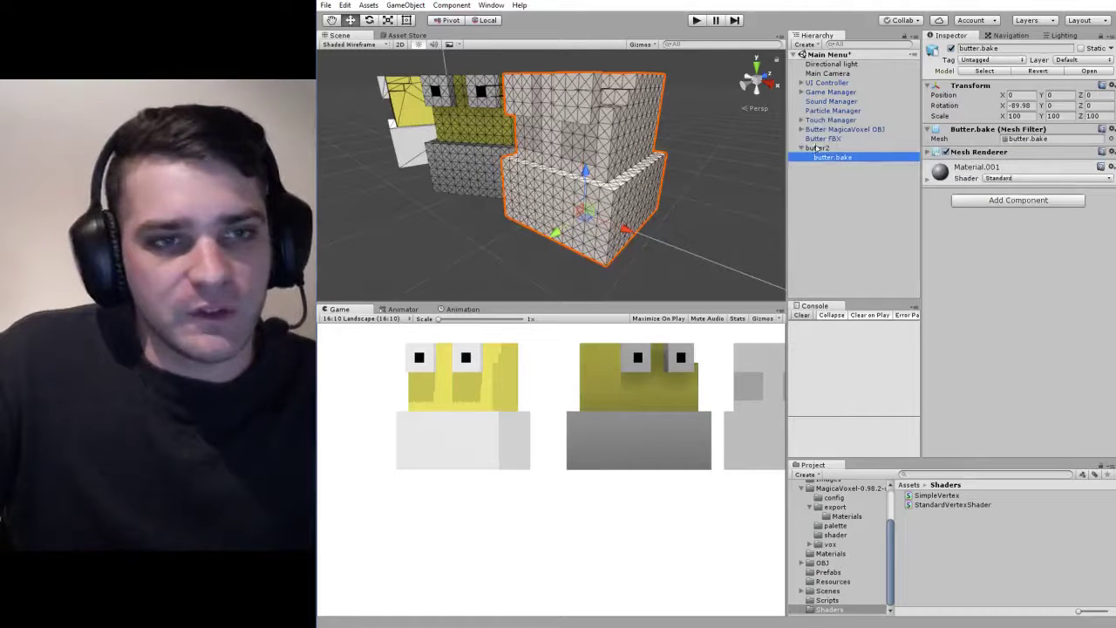
click(1014, 179)
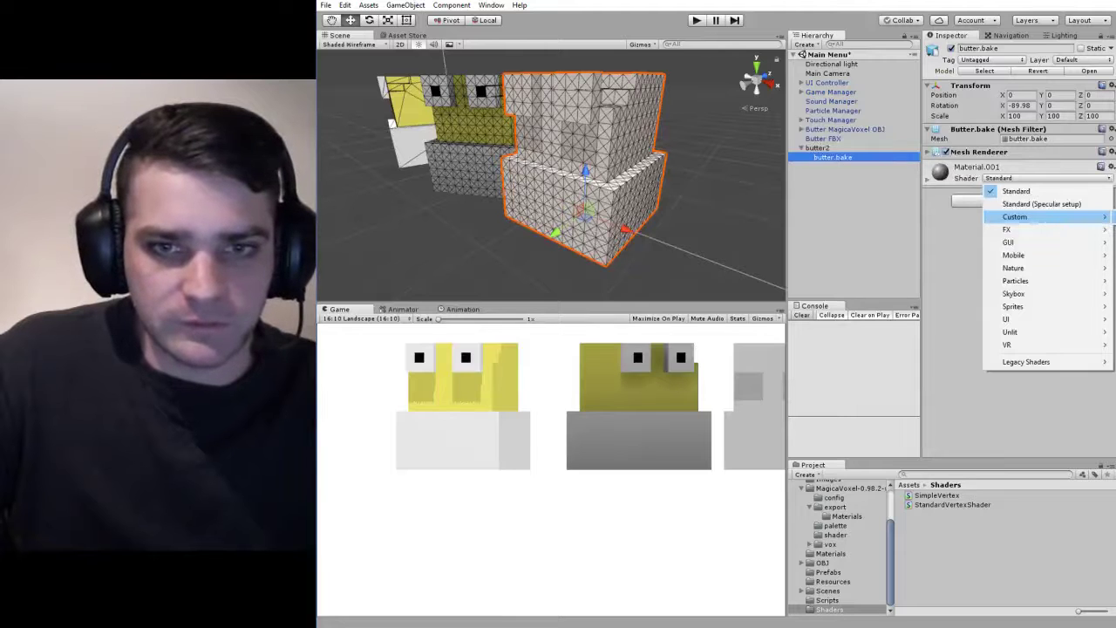
click(1114, 217)
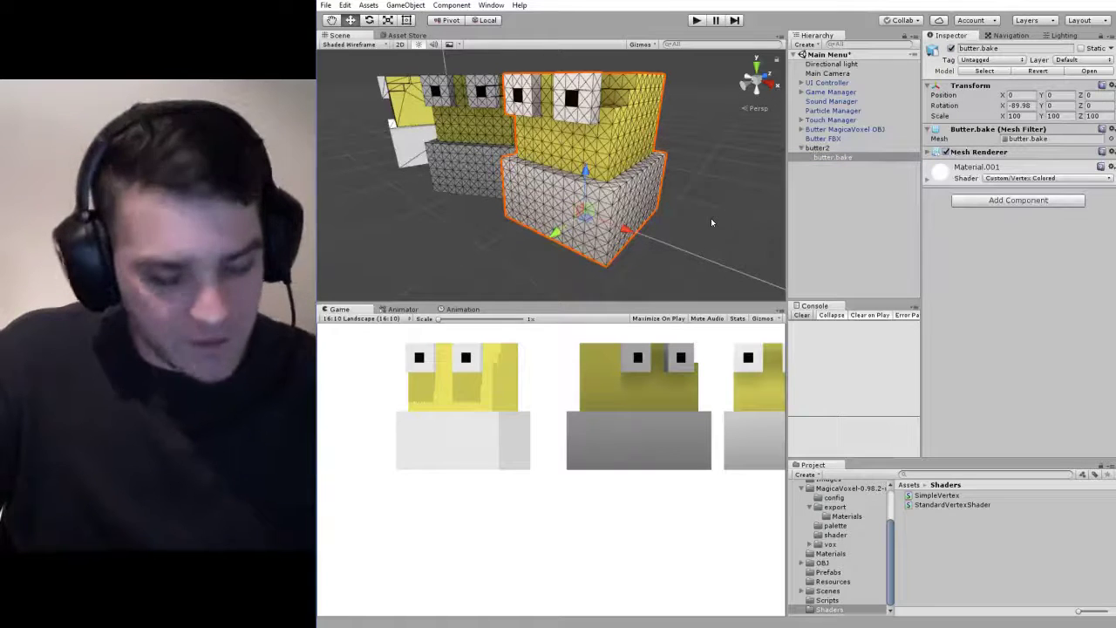
Shift the Main Camera along X to about 8.8 to bring all three butter models into the game view
alt+drag(711, 218, 834, 228)
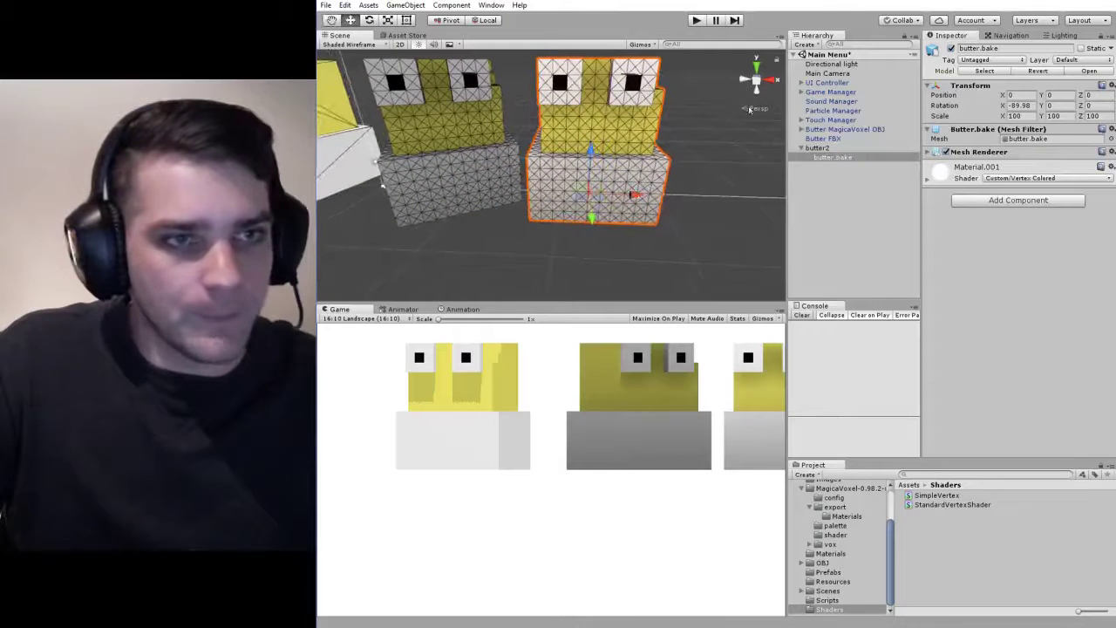
click(832, 73)
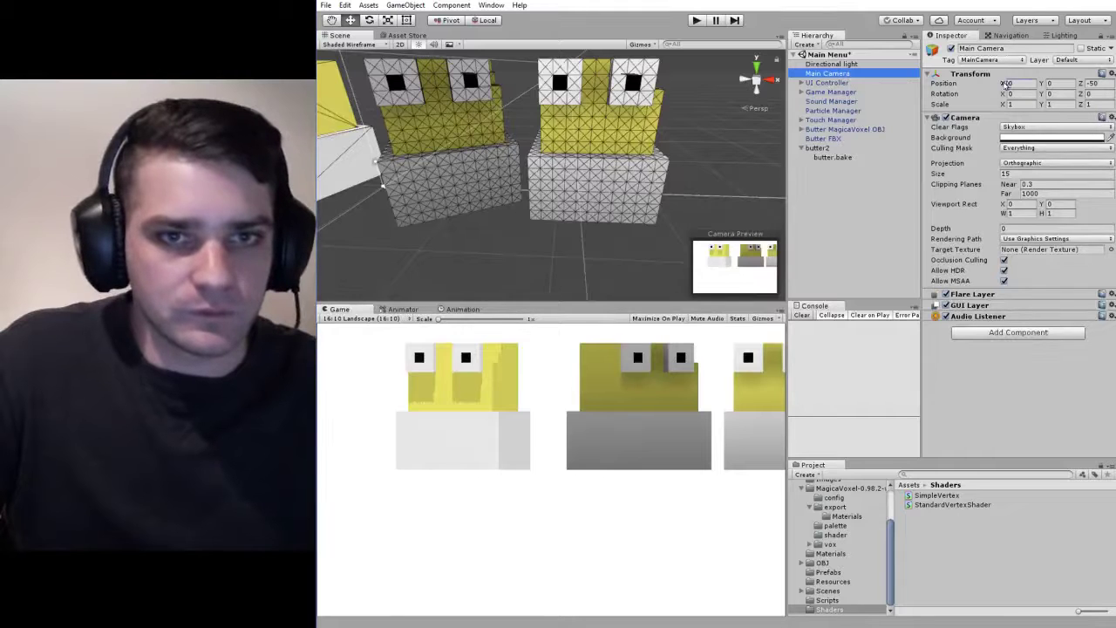
drag(1004, 83, 1114, 83)
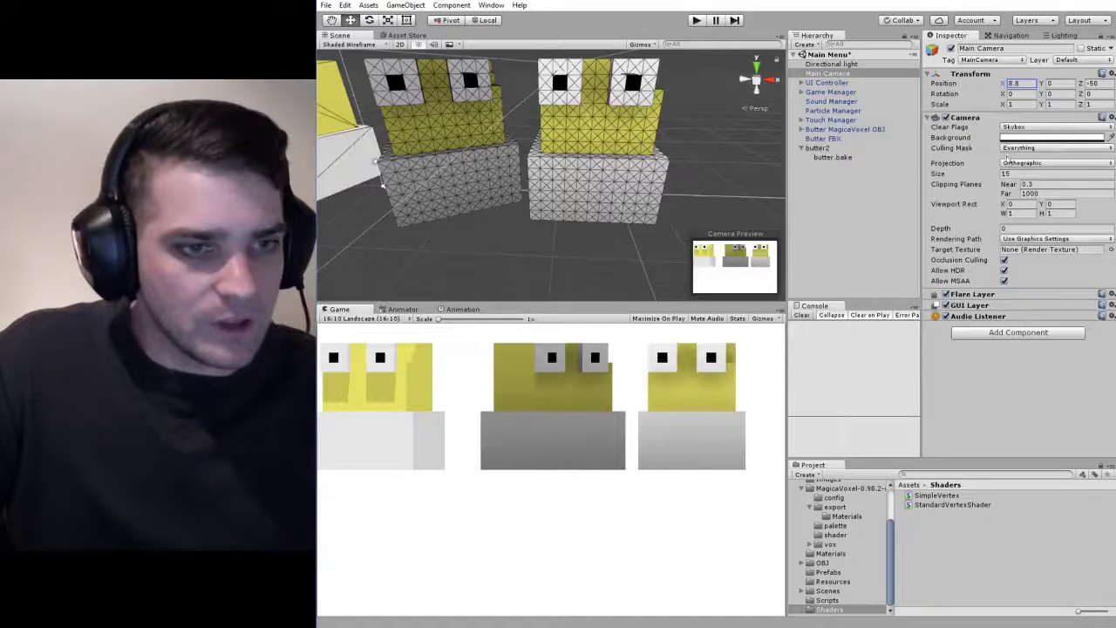
Set butter2's Y position to about -0.03 and rotate it to about -19.22 on X and 11.21 on Y
click(838, 149)
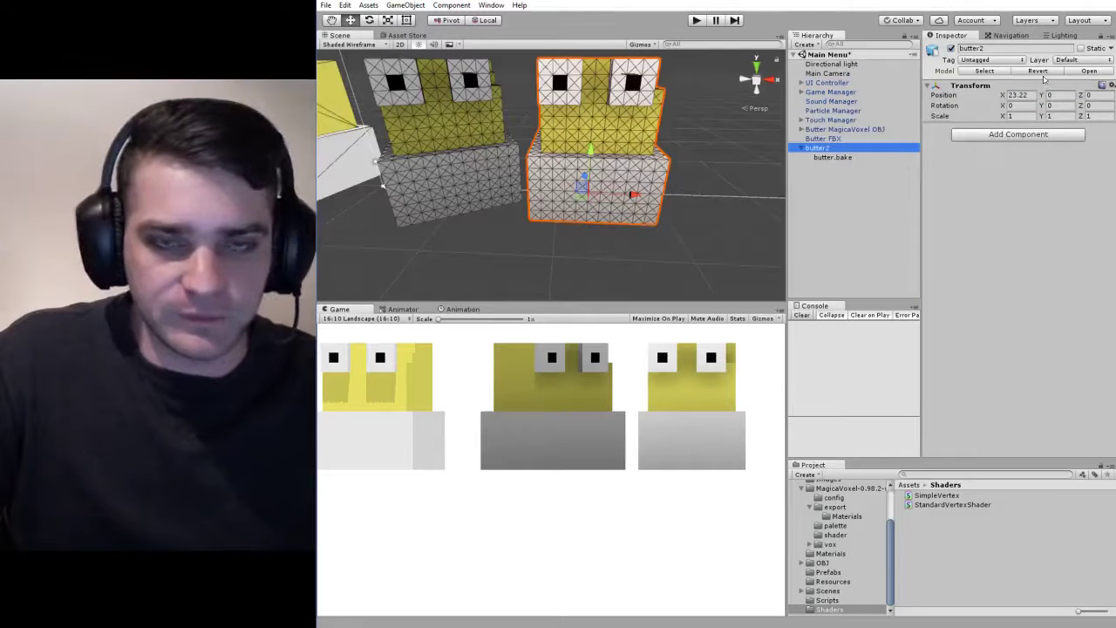
mouse_move(1046, 96)
mouse_down()
mouse_move(1062, 96)
mouse_move(1044, 96)
mouse_up()
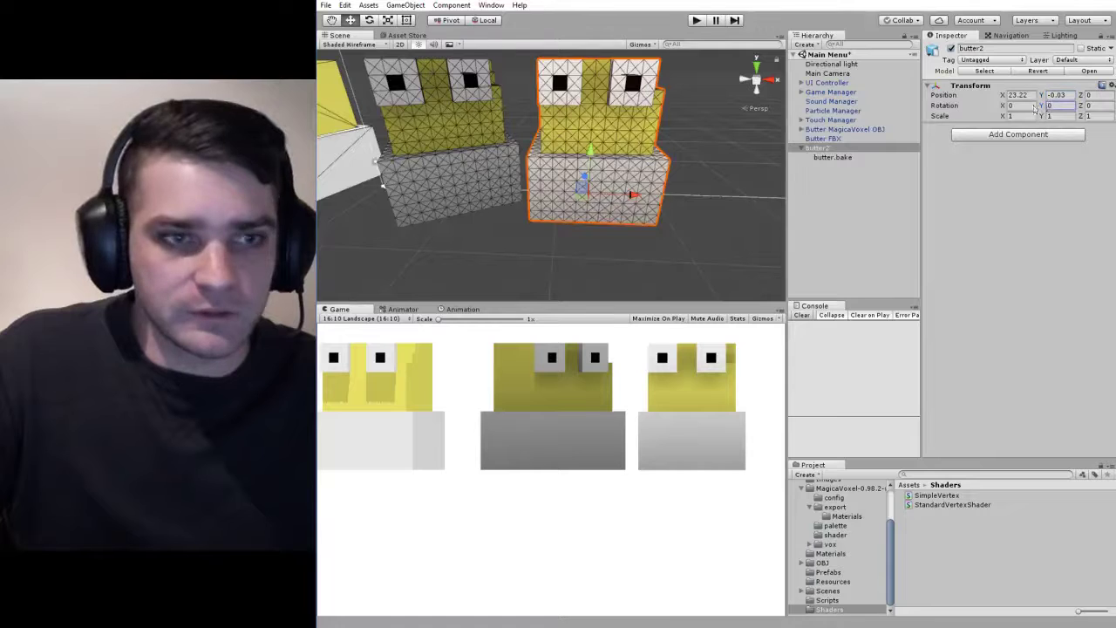
drag(558, 93, 380, 89)
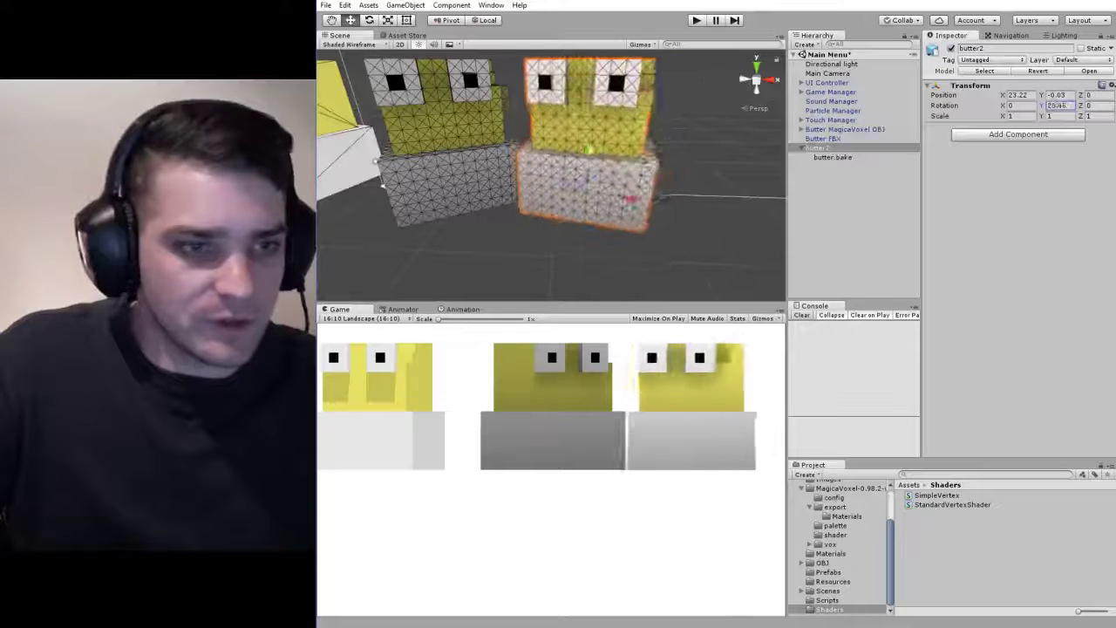
drag(881, 94, 593, 93)
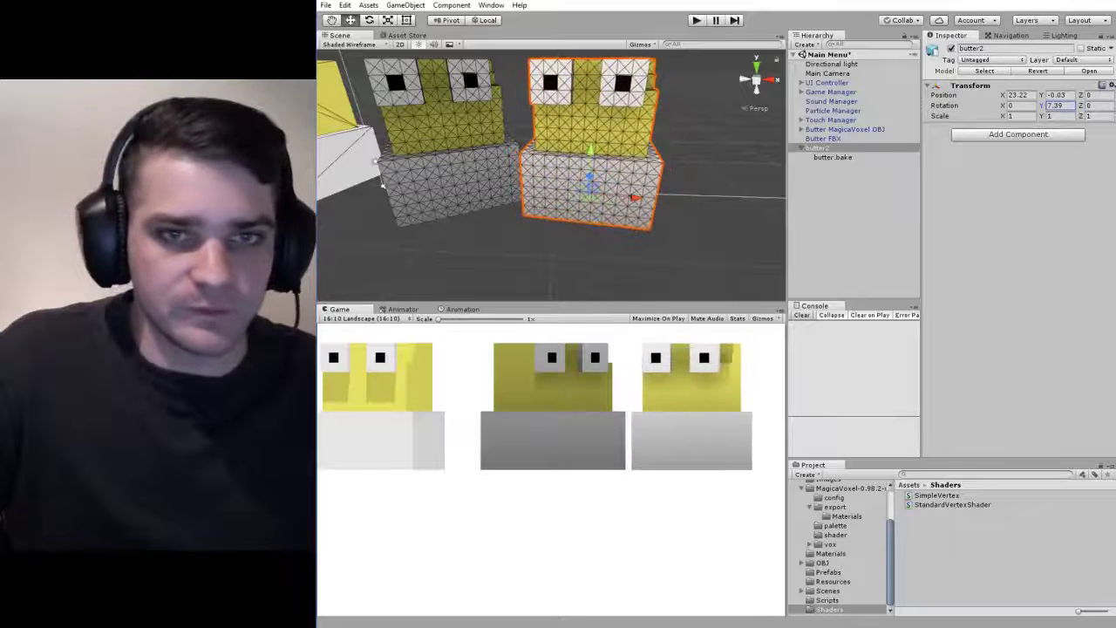
drag(1005, 105, 1068, 105)
drag(635, 198, 624, 141)
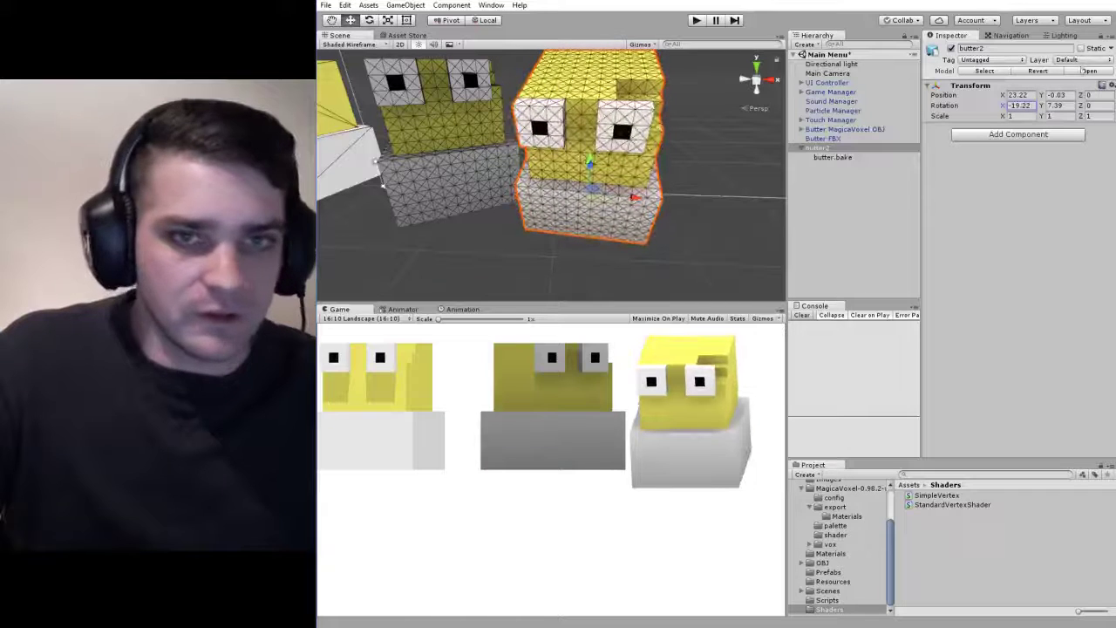
drag(1044, 105, 1110, 201)
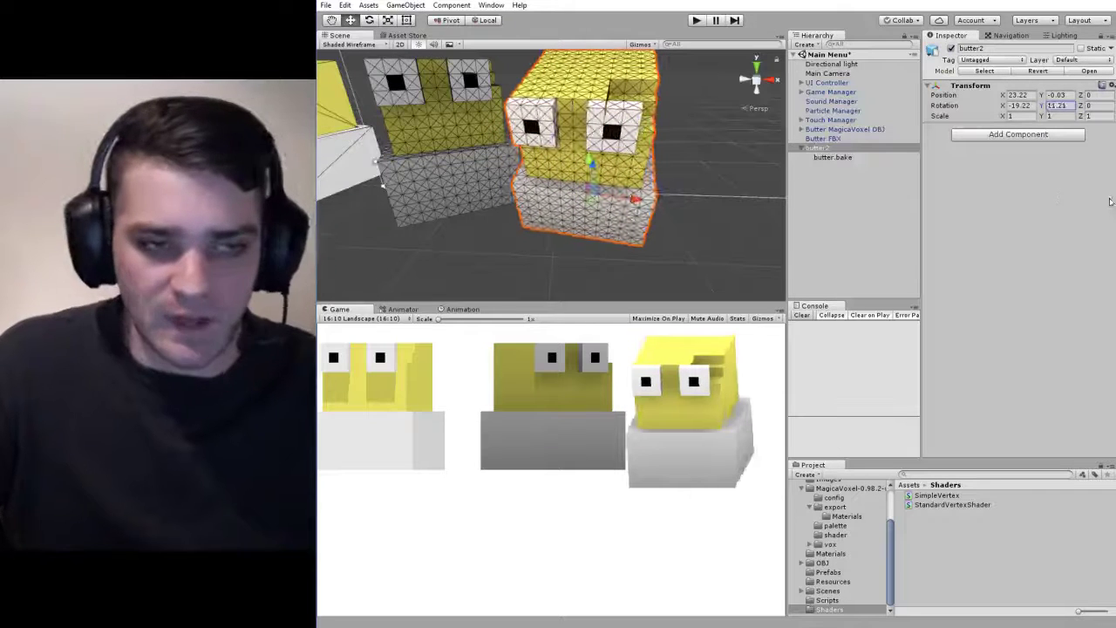